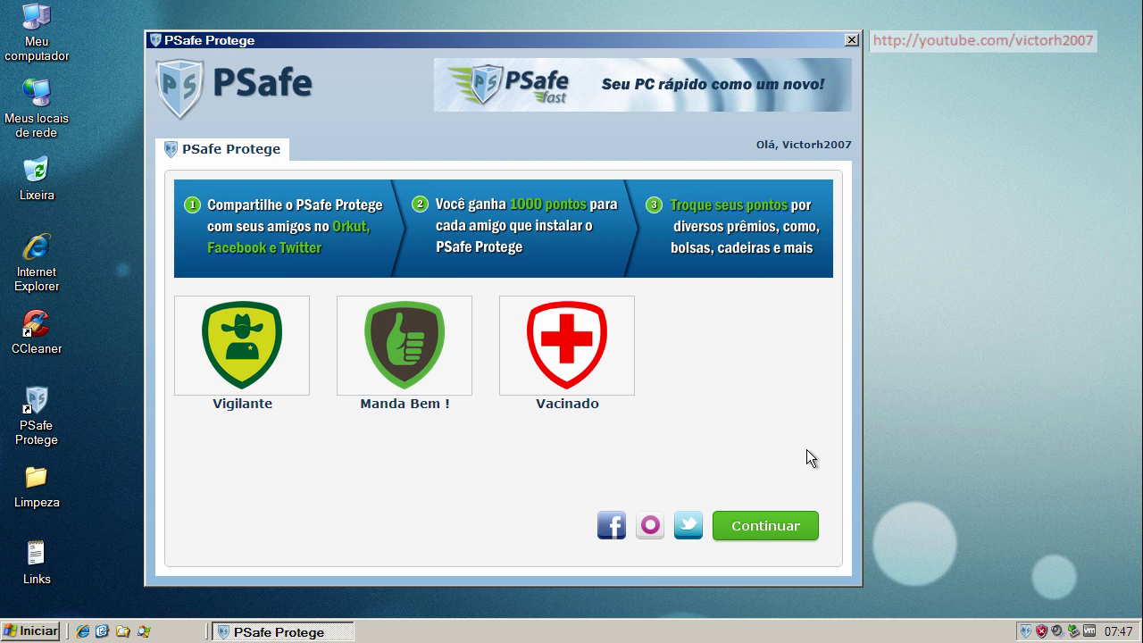
Continue past the badges page in PSafe Protege and close its window
left_click(785, 533)
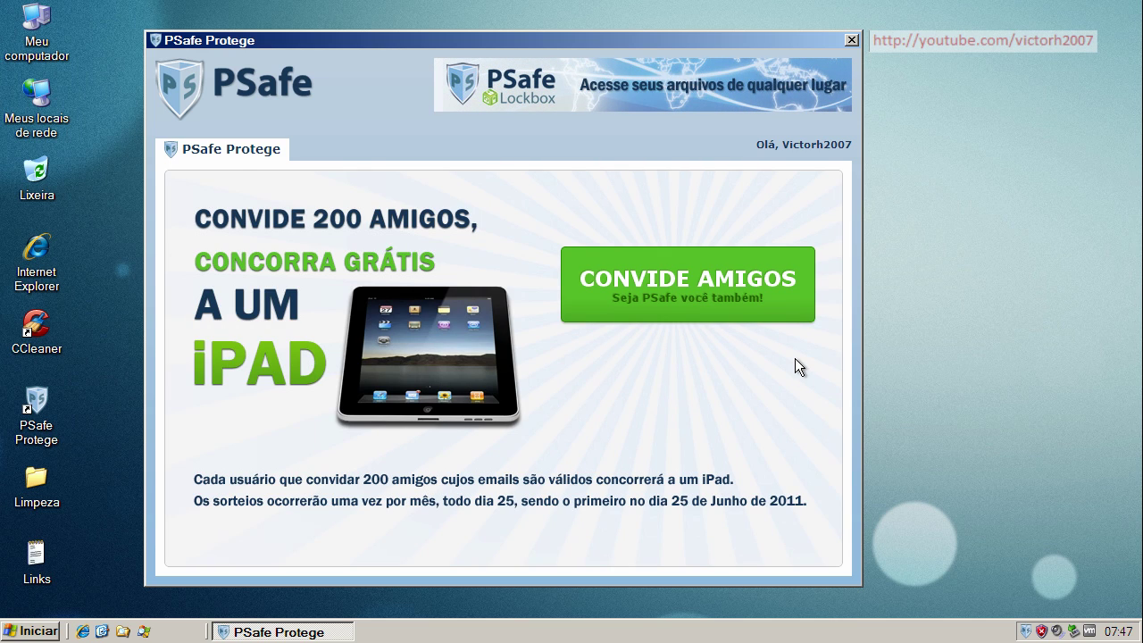
left_click(854, 39)
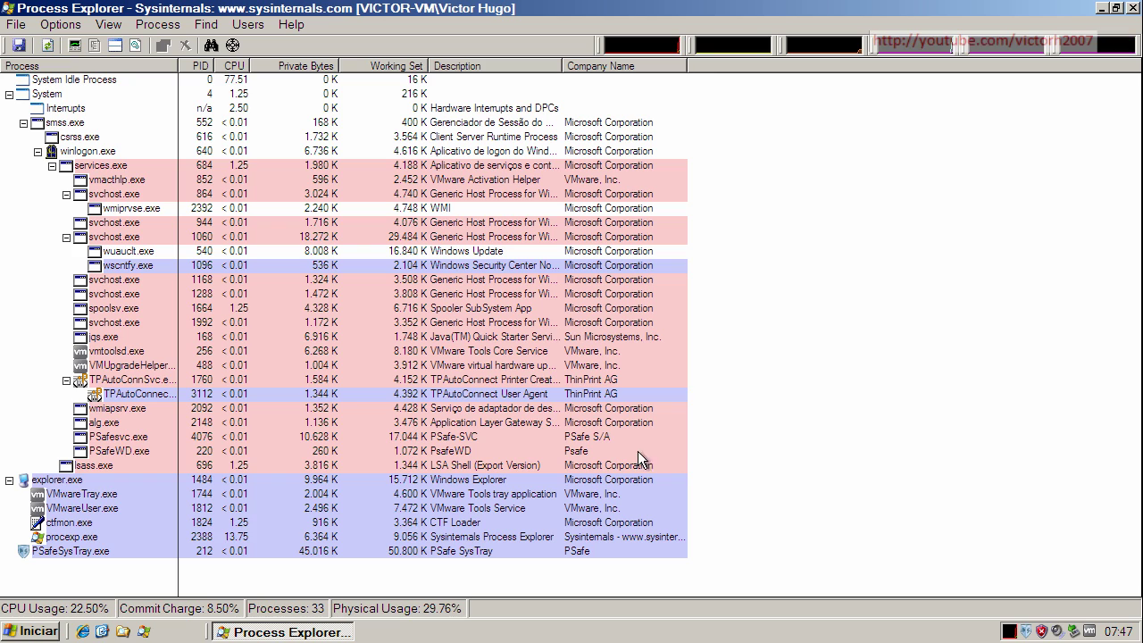
Examine the PSafesvc.exe and PSafeWD.exe processes and their memory use in Process Explorer, and minimize it
left_click(591, 438)
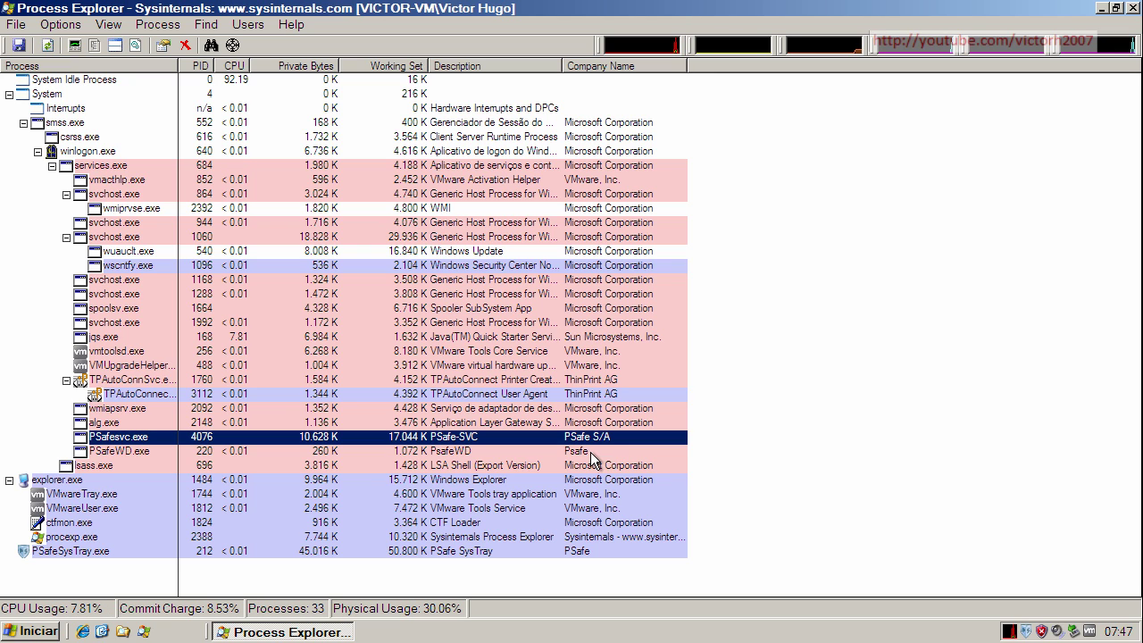
left_click(592, 452)
left_click(591, 437)
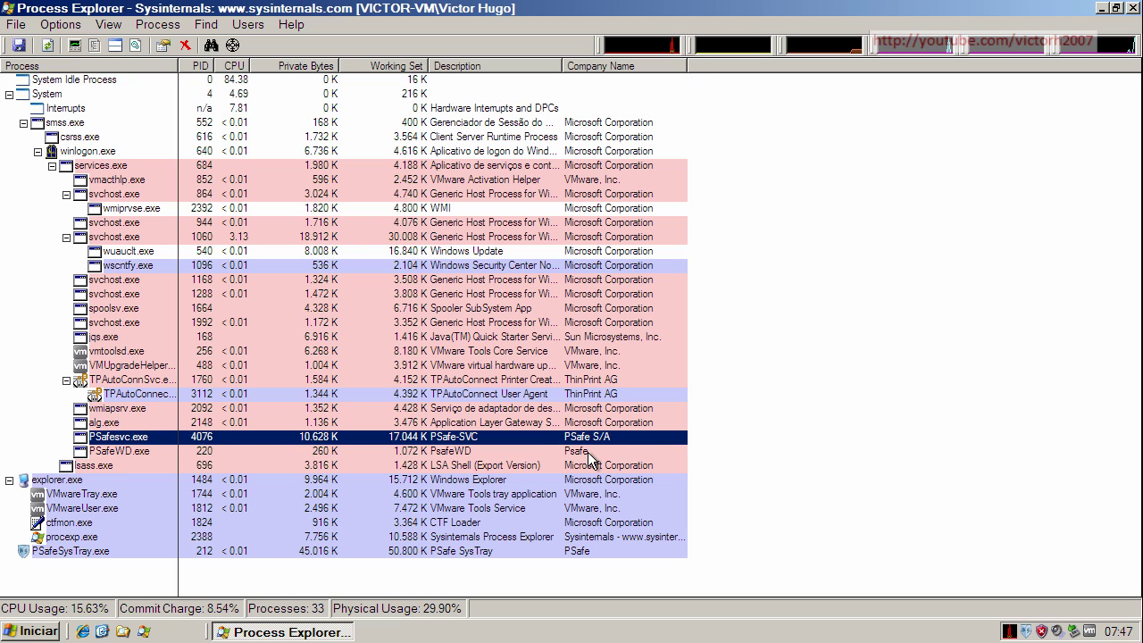
left_click(593, 451)
left_click(591, 438)
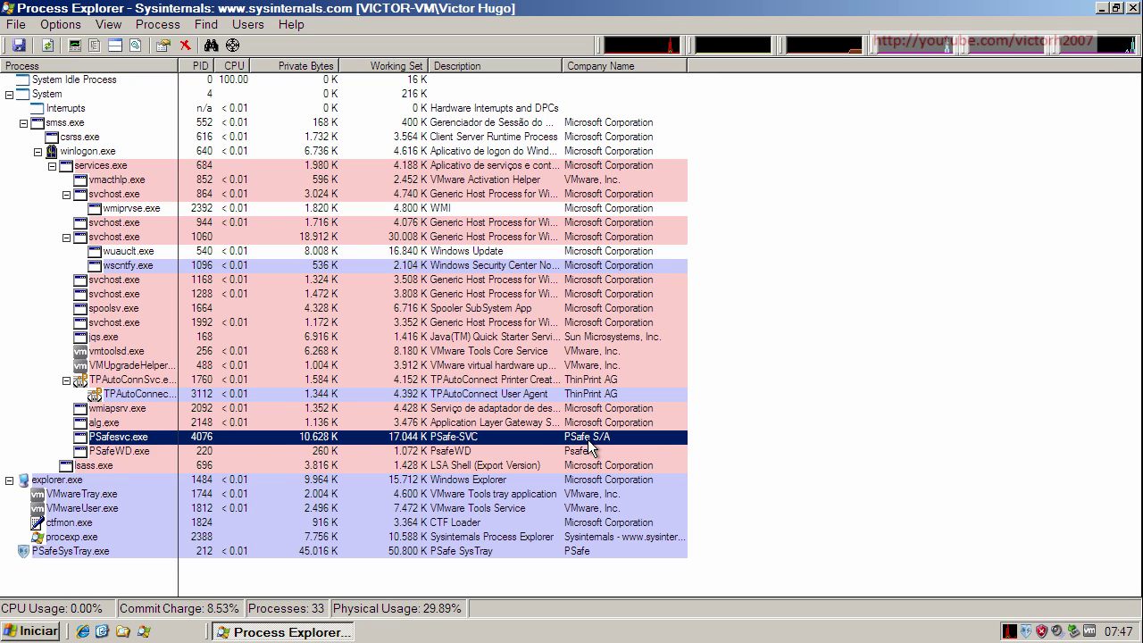
left_click(416, 453)
left_click(417, 438)
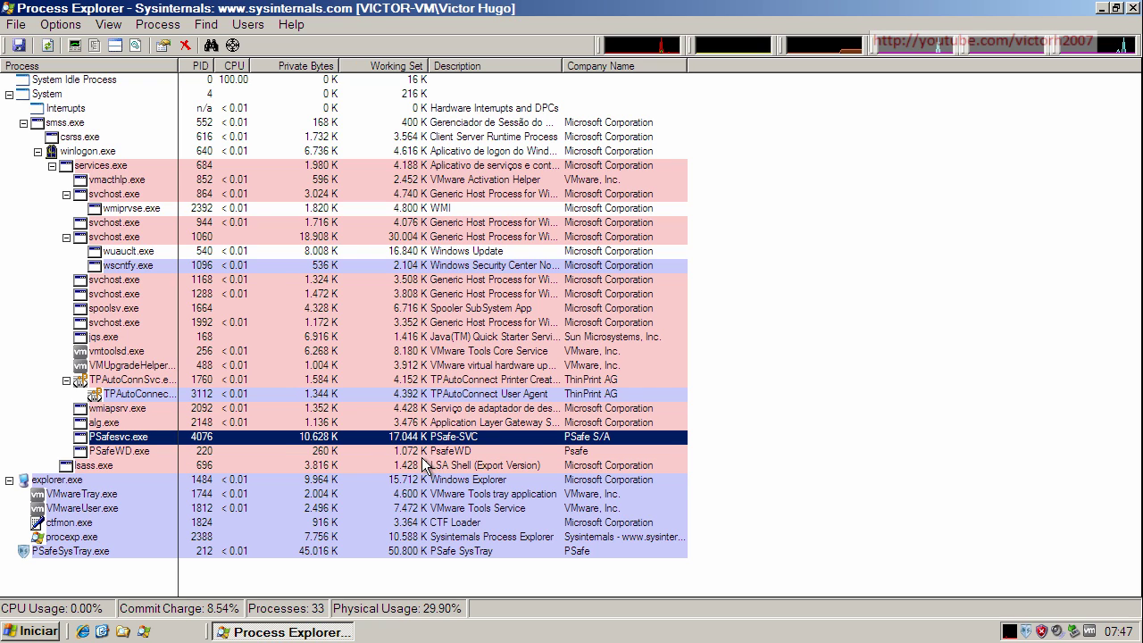
left_click(1102, 9)
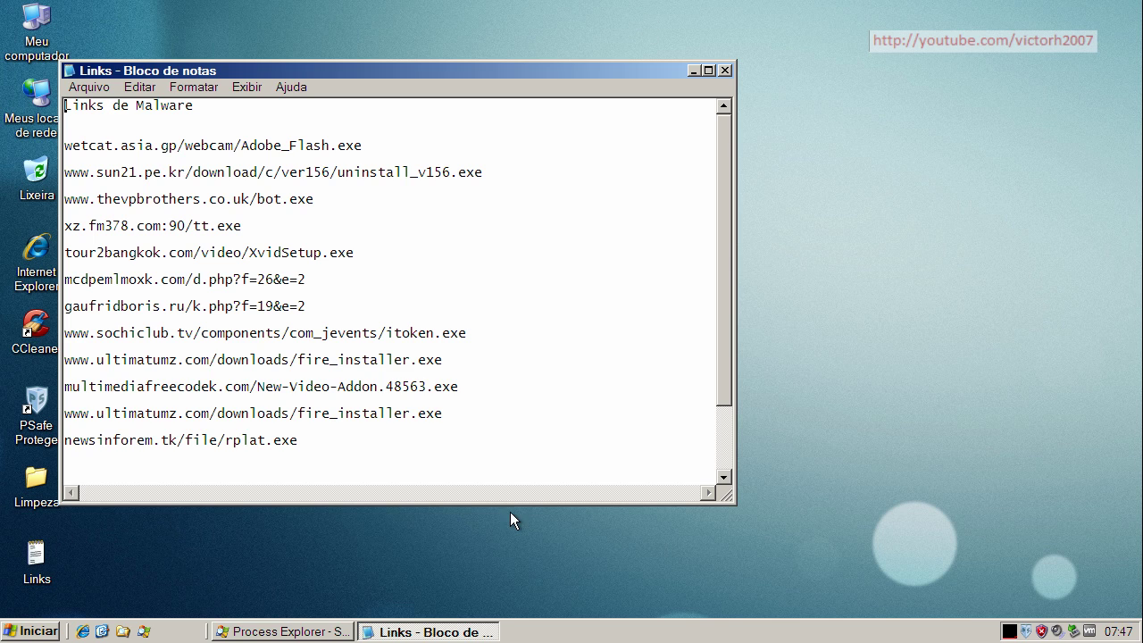
Copy the Adobe_Flash.exe link from the Links note and open it in Internet Explorer
double_click(232, 142)
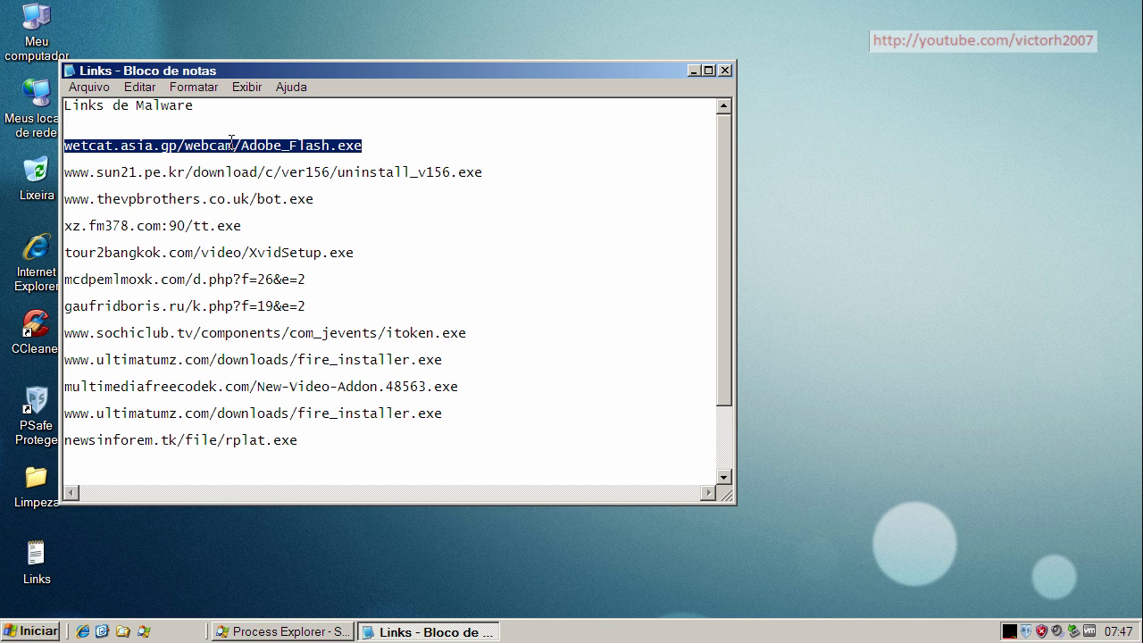
right_click(231, 143)
left_click(265, 196)
left_click(695, 71)
left_click(83, 631)
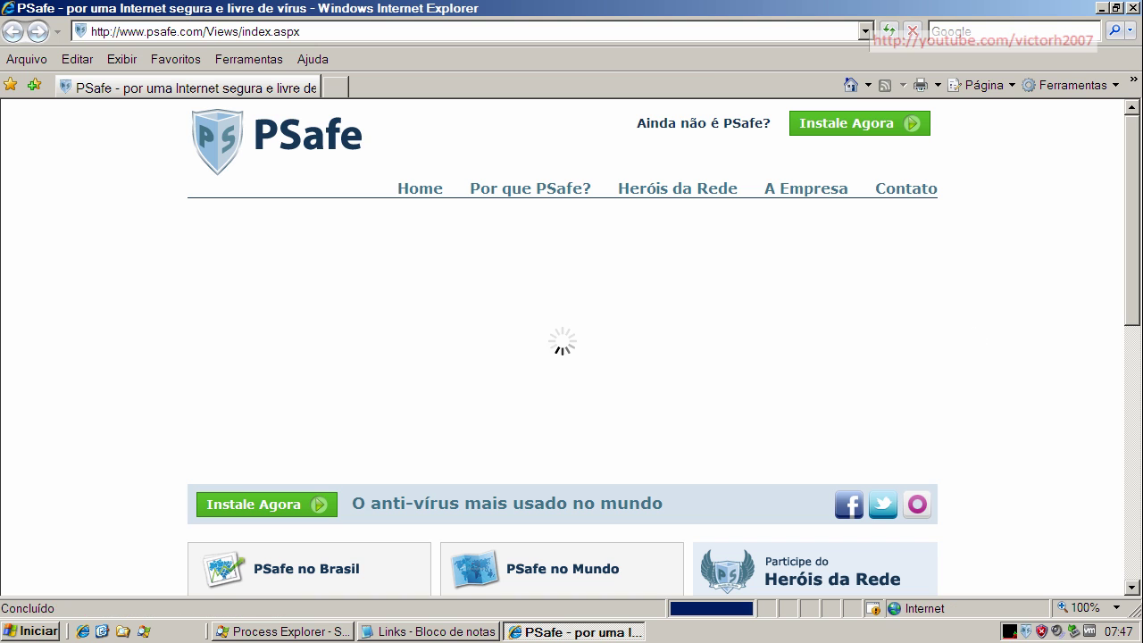
scroll(1134, 375, "down", 3)
left_click_drag(1134, 375, 1128, 223)
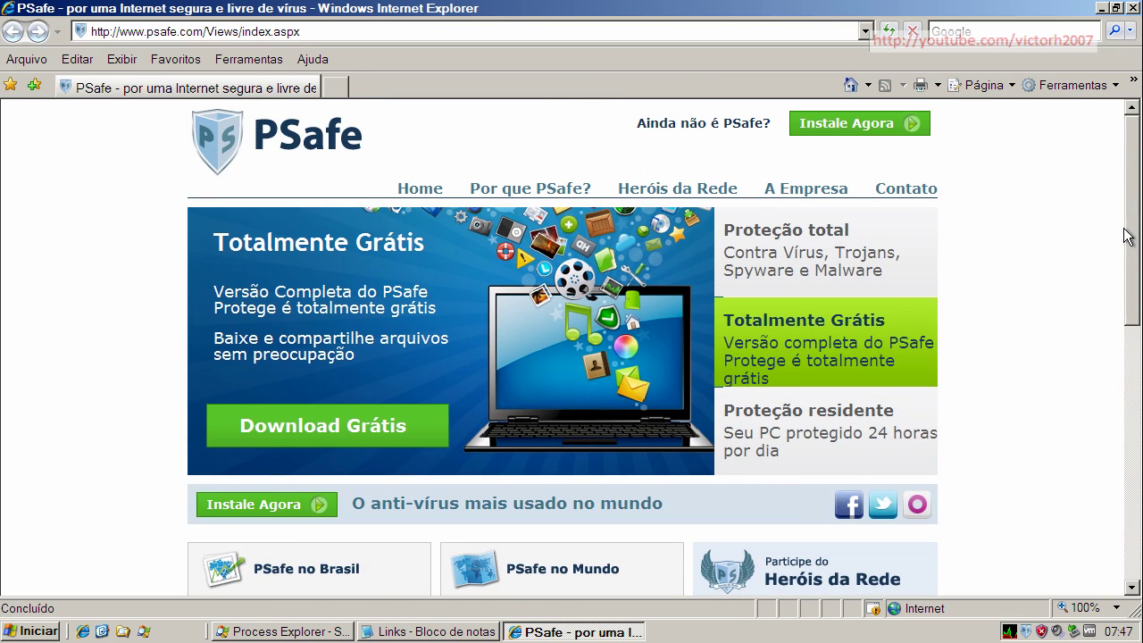
left_click(251, 31)
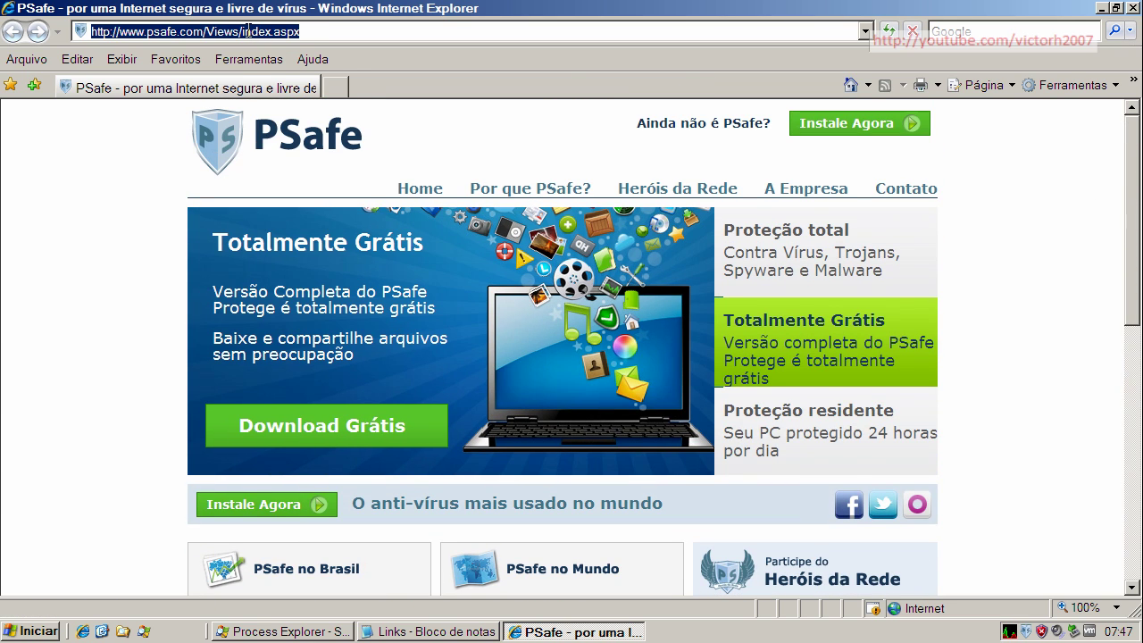
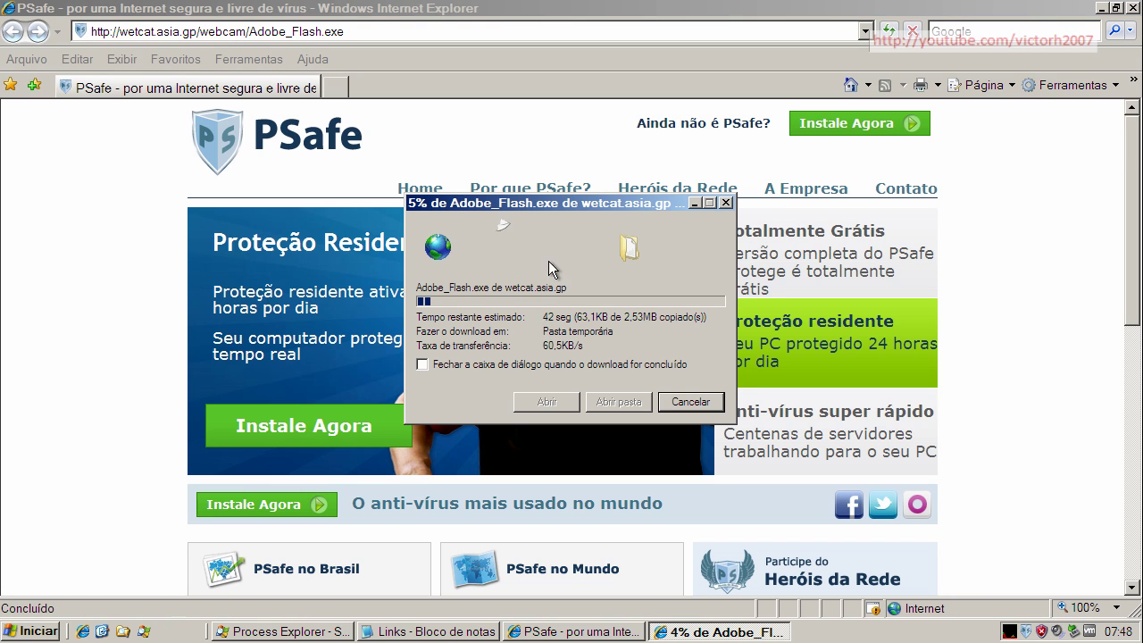
Place the download window beside a restored, non-maximized Process Explorer window showing the PSafe processes
left_click_drag(563, 204, 543, 193)
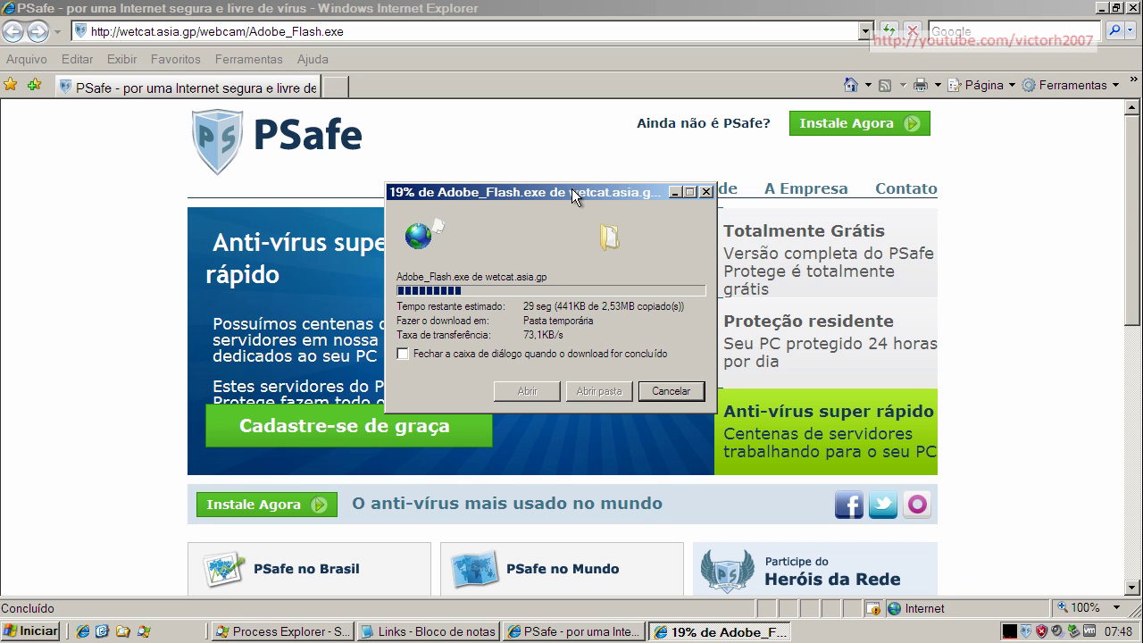
left_click_drag(573, 195, 382, 194)
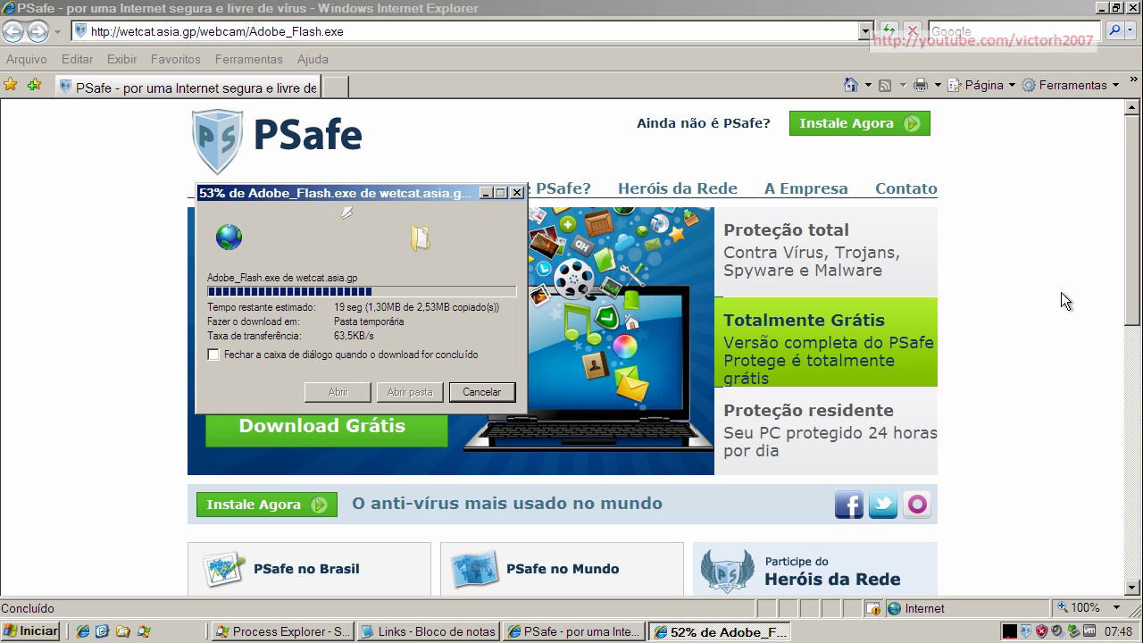
mouse_move(337, 196)
left_mouse_down()
mouse_move(335, 168)
mouse_move(334, 197)
left_mouse_up()
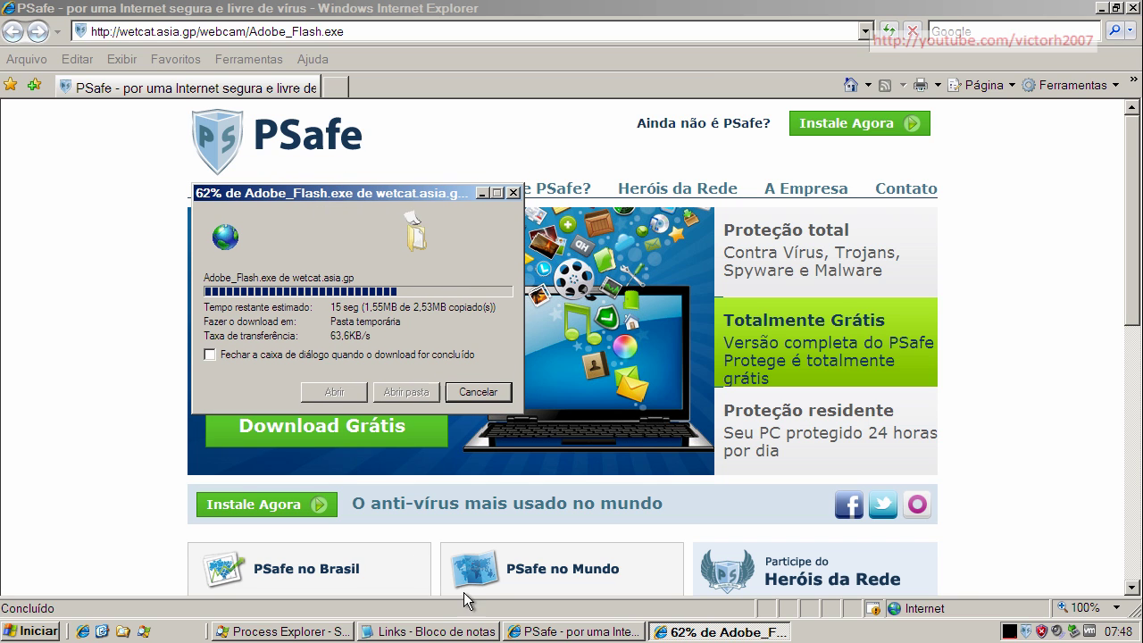
left_click(303, 632)
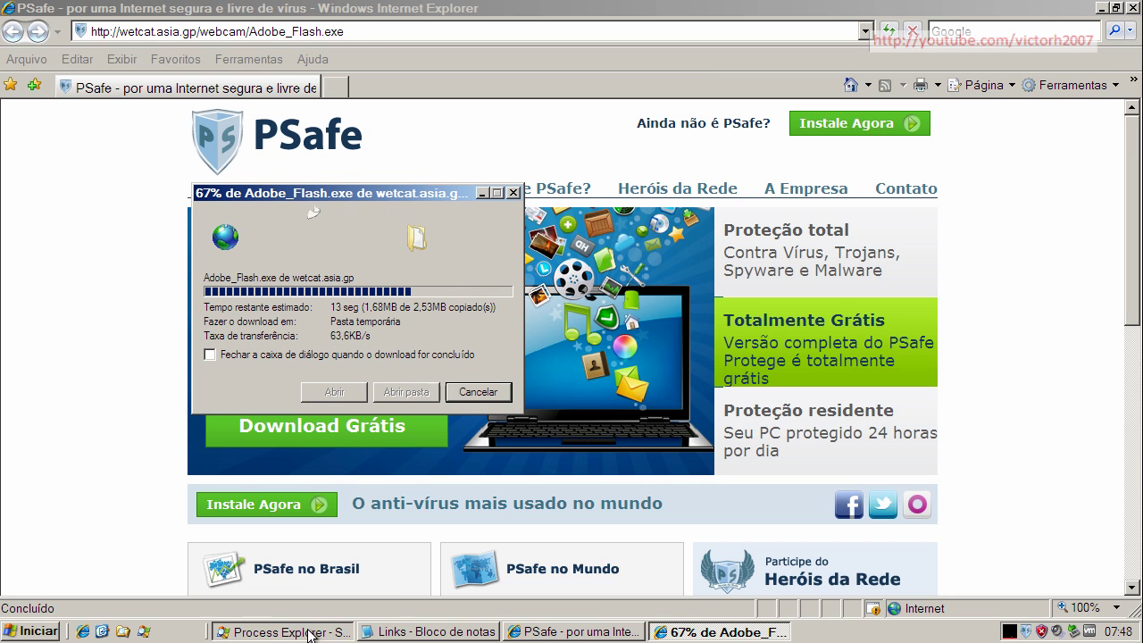
left_click(1117, 10)
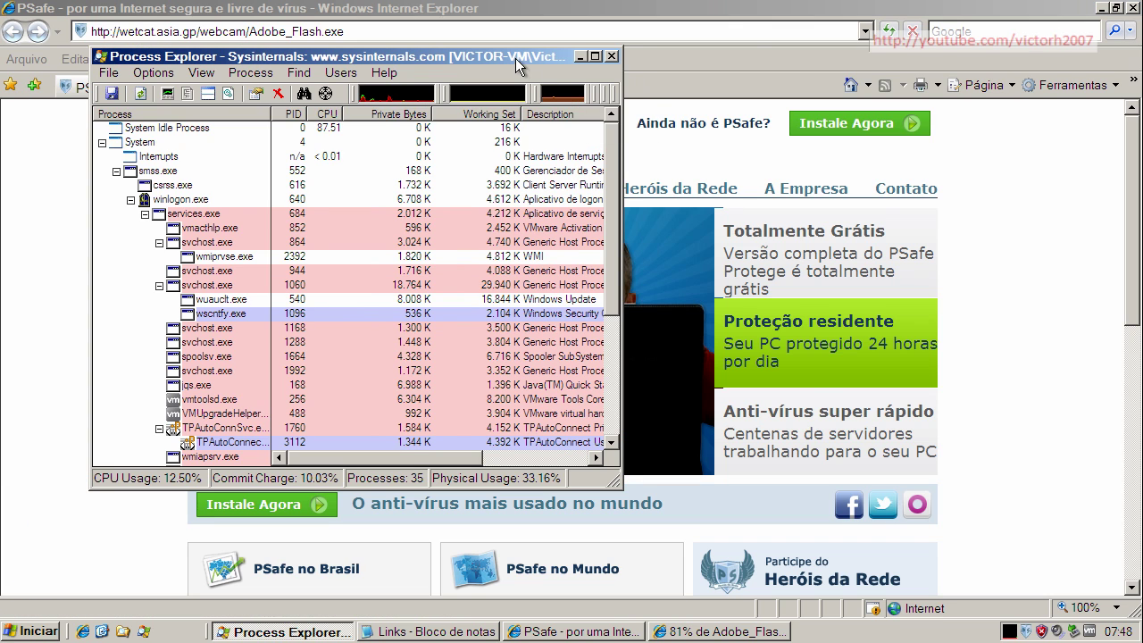
left_click_drag(516, 58, 983, 95)
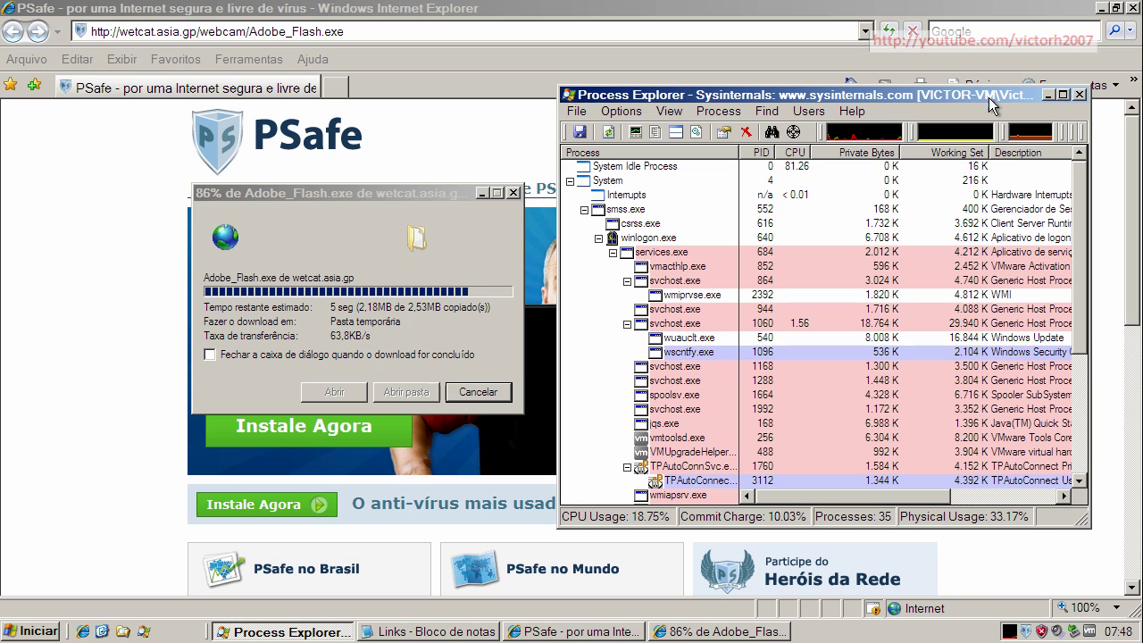
left_click_drag(1080, 188, 1085, 304)
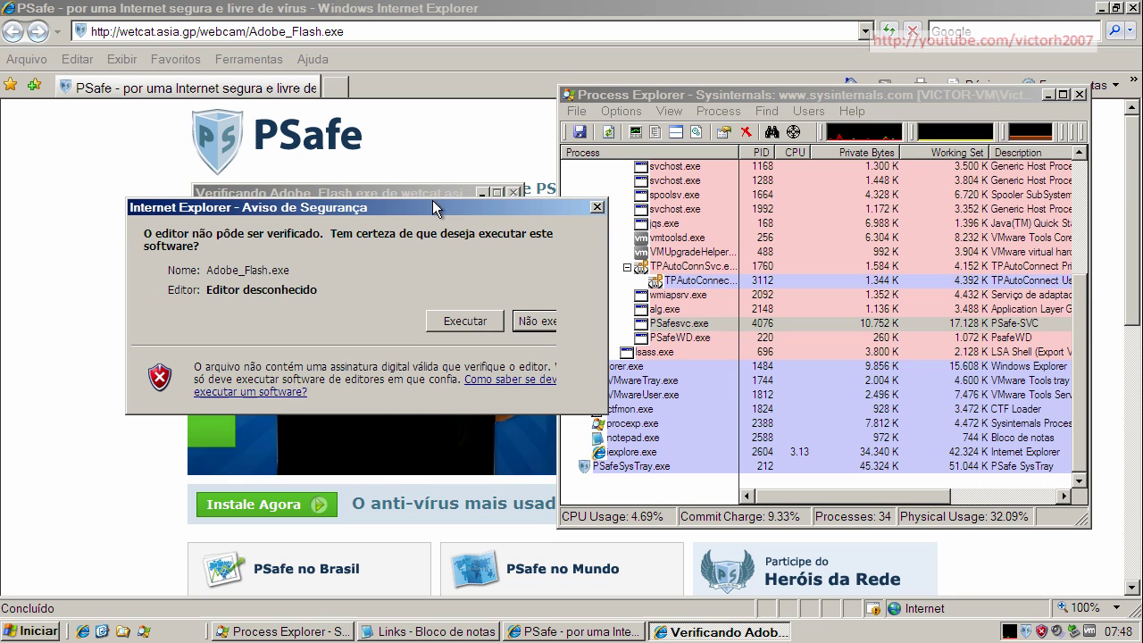
Run the downloaded Adobe_Flash.exe despite the unknown publisher, and minimize Process Explorer
left_click_drag(433, 207, 386, 191)
left_click(421, 304)
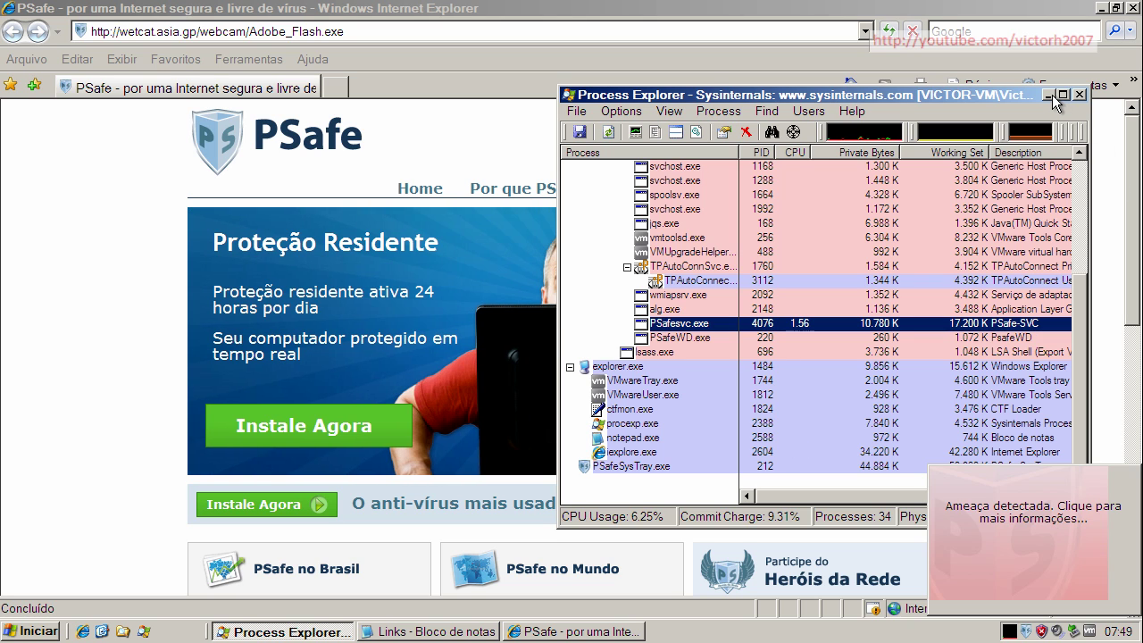
left_click(1050, 95)
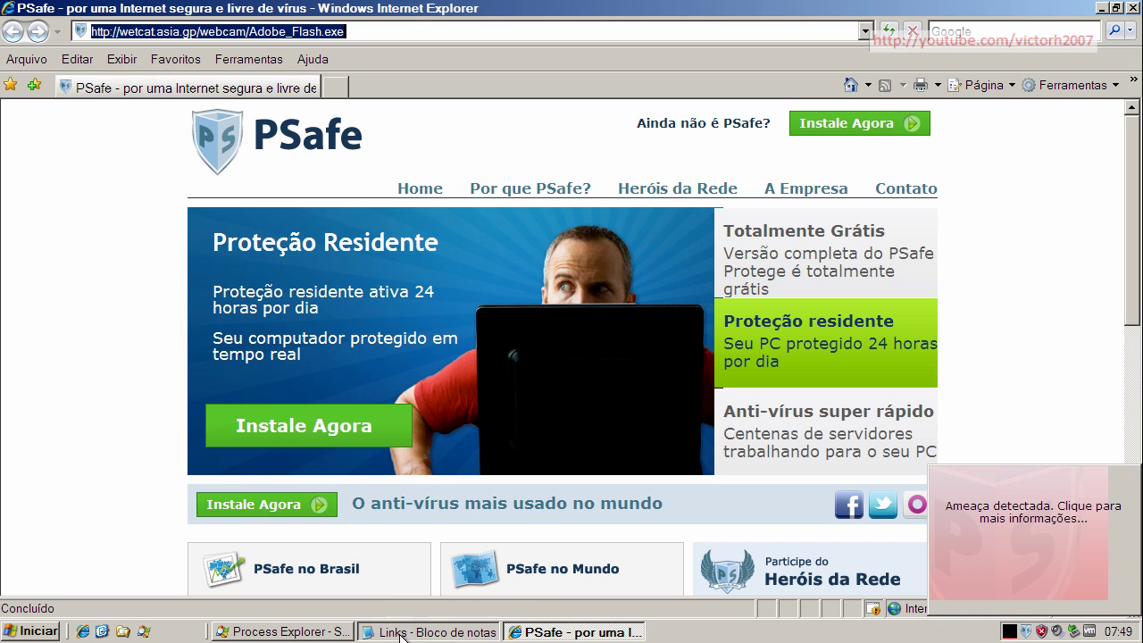
left_click(429, 631)
double_click(210, 171)
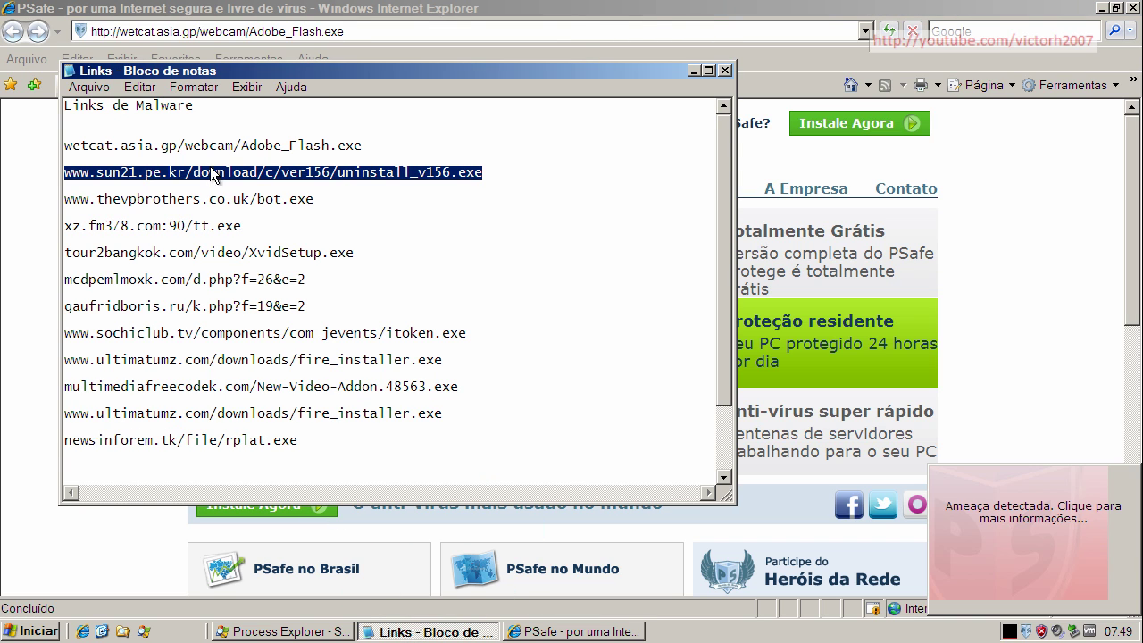
right_click(212, 173)
left_click(245, 221)
left_click(229, 32)
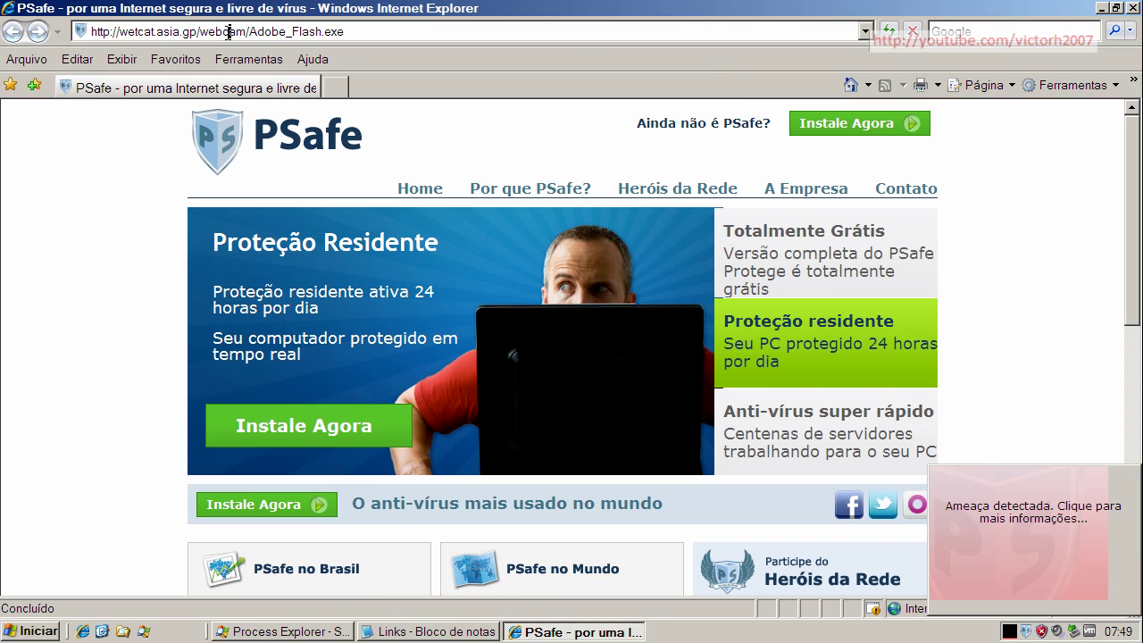
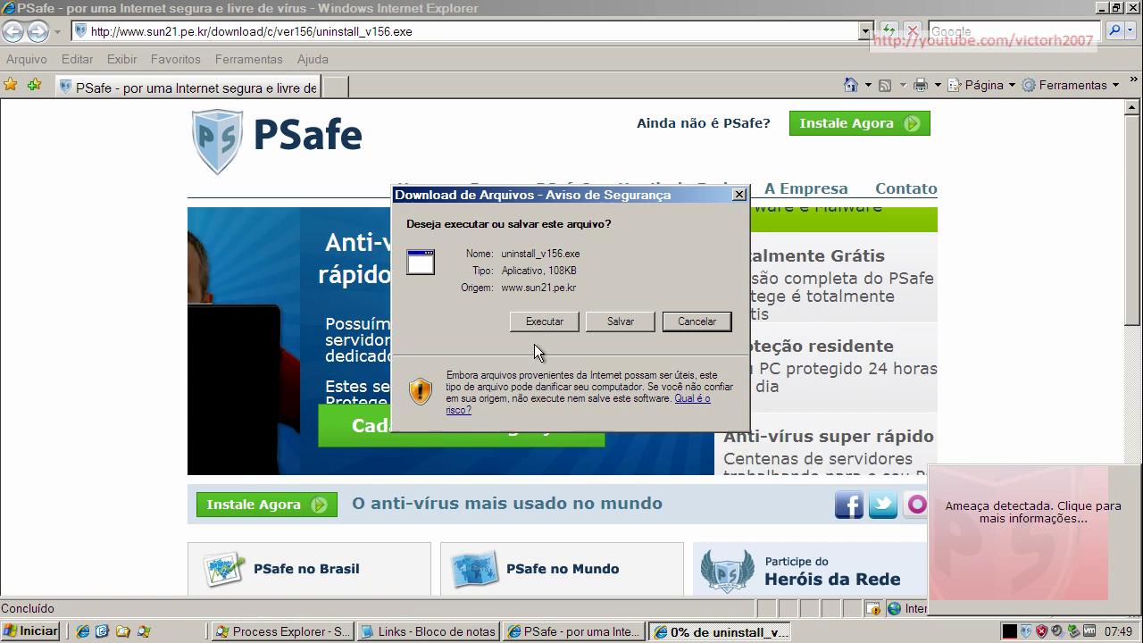
left_click(542, 323)
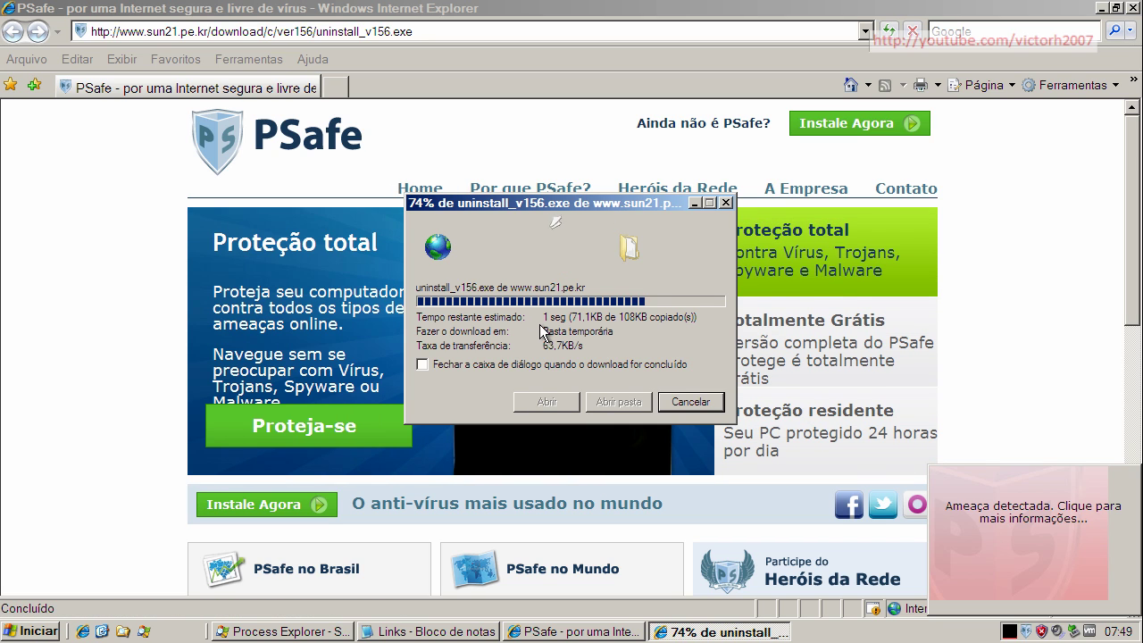
left_click(643, 299)
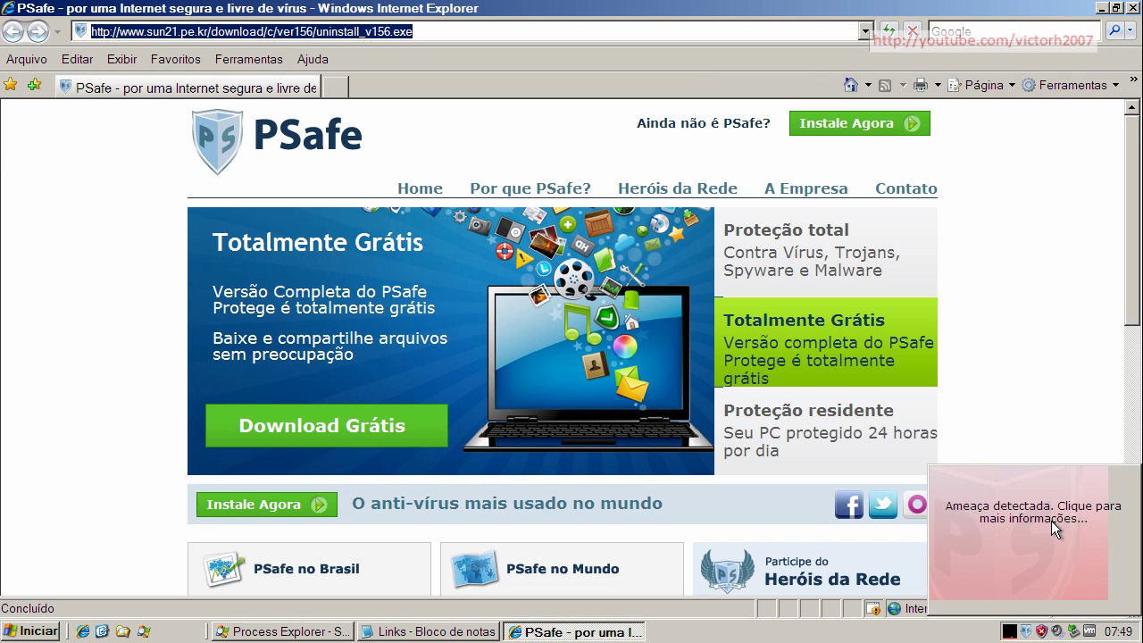
Open more information from the PSafe threat alert and close the PSafe Protege window
left_click(1055, 517)
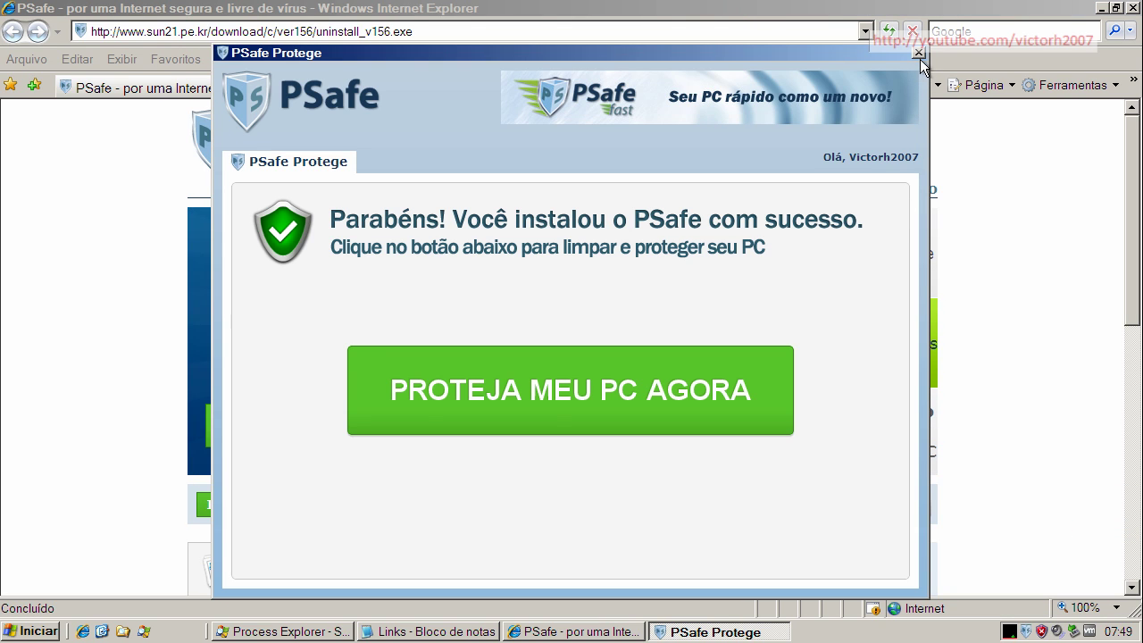
left_click(922, 58)
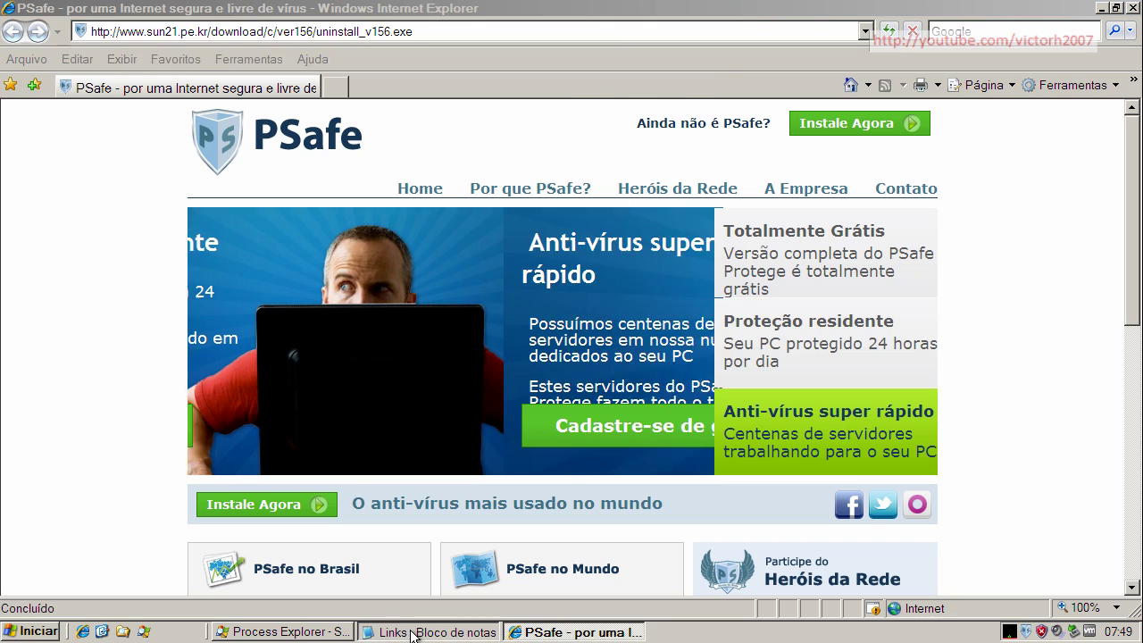
left_click(409, 631)
double_click(235, 198)
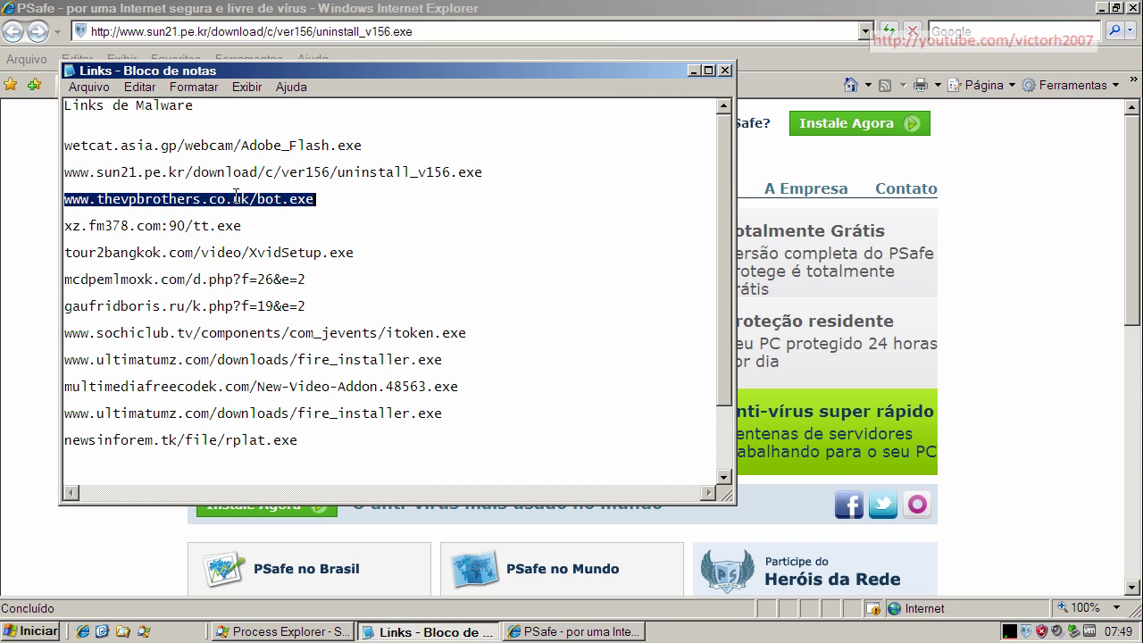
right_click(235, 198)
left_click(274, 250)
left_click(205, 33)
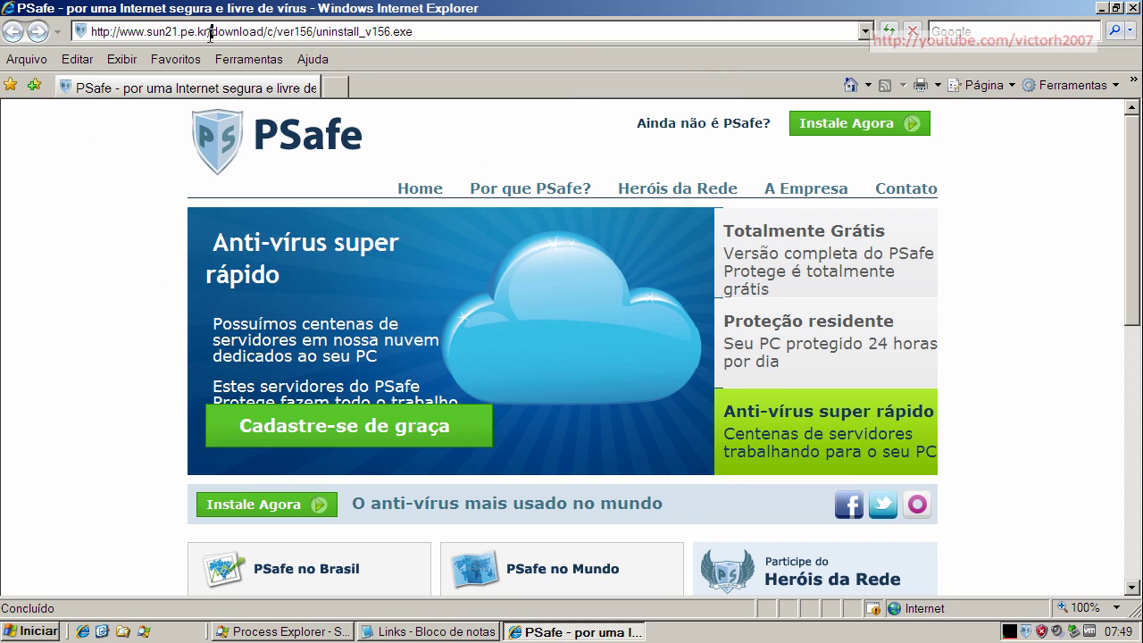
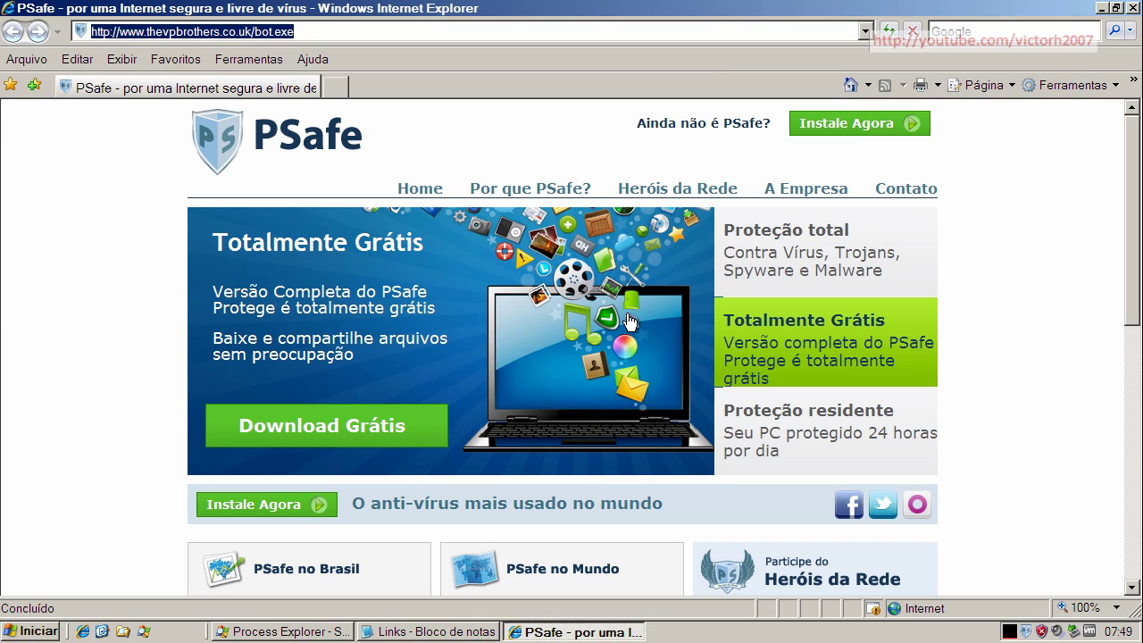
Look through the running processes in Process Explorer and minimize it
left_click(347, 632)
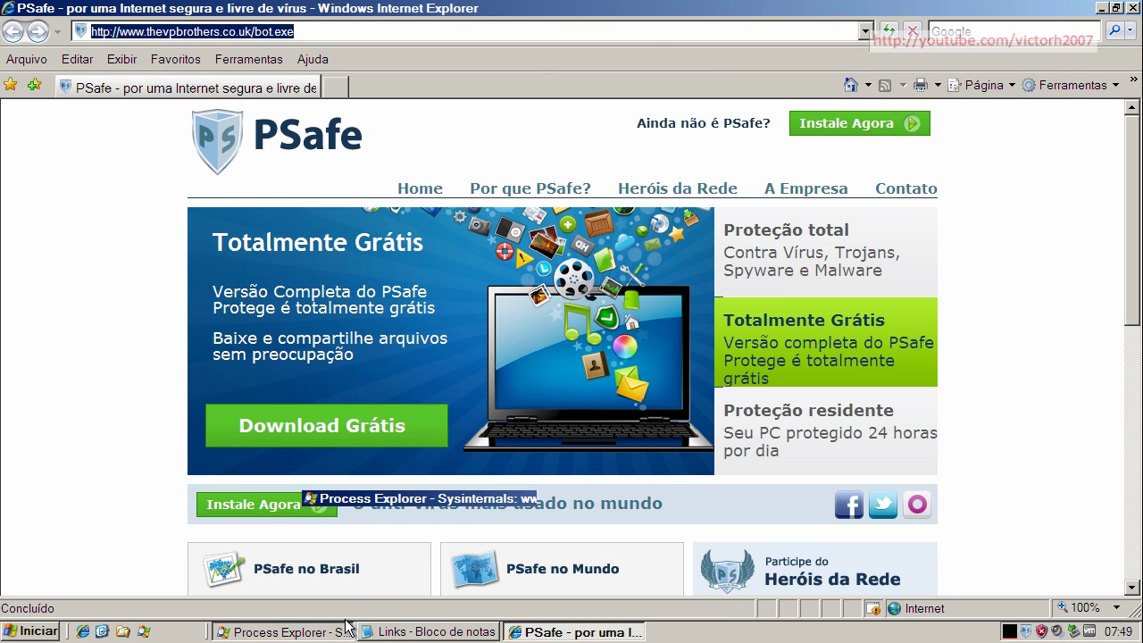
left_click_drag(1089, 351, 1091, 162)
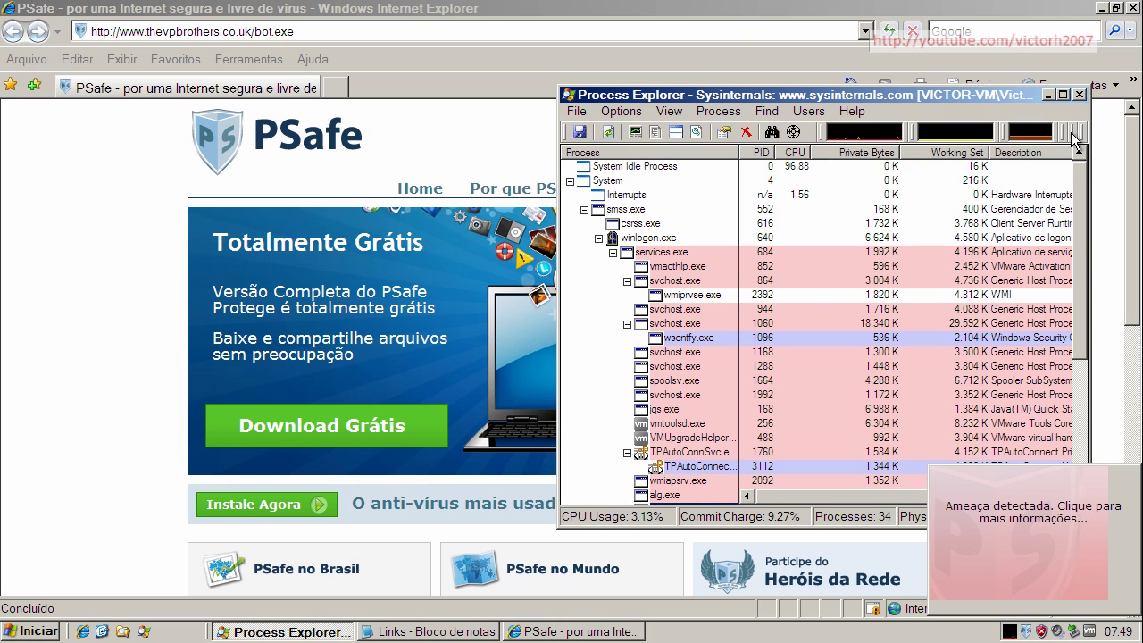
left_click(1049, 95)
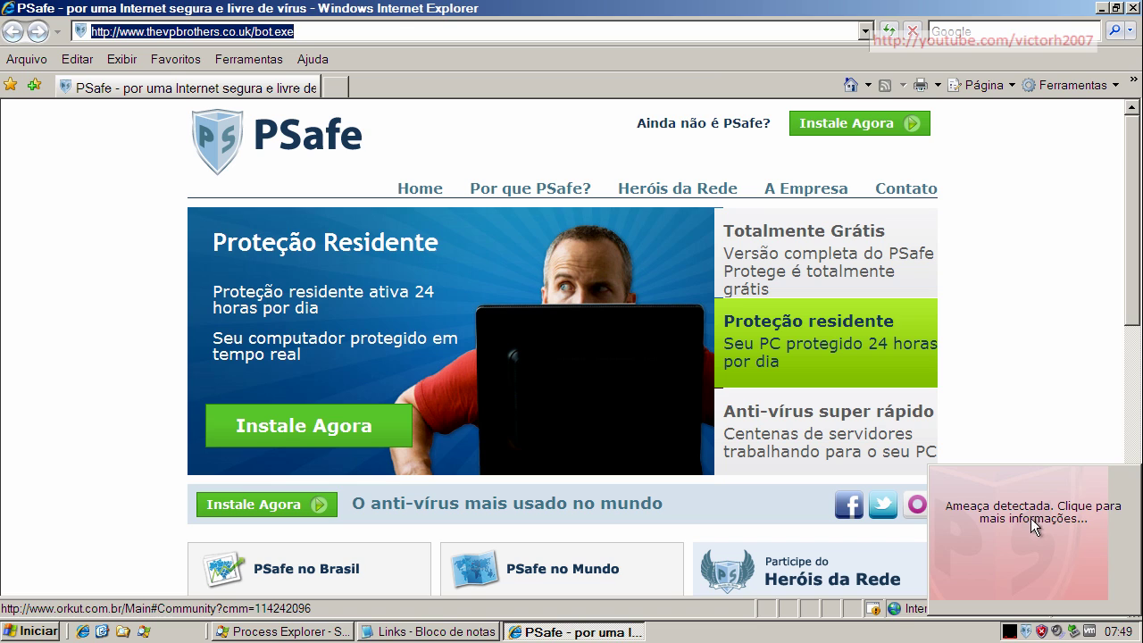
View more information on the detected threat and close the PSafe Protege window
left_click(1034, 522)
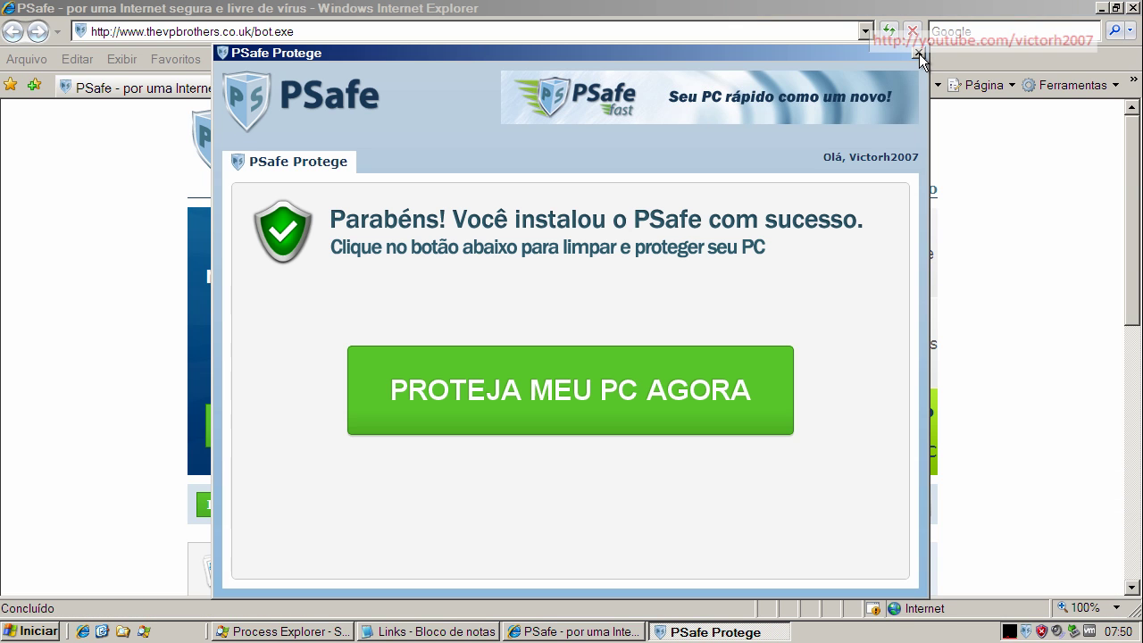
left_click(919, 54)
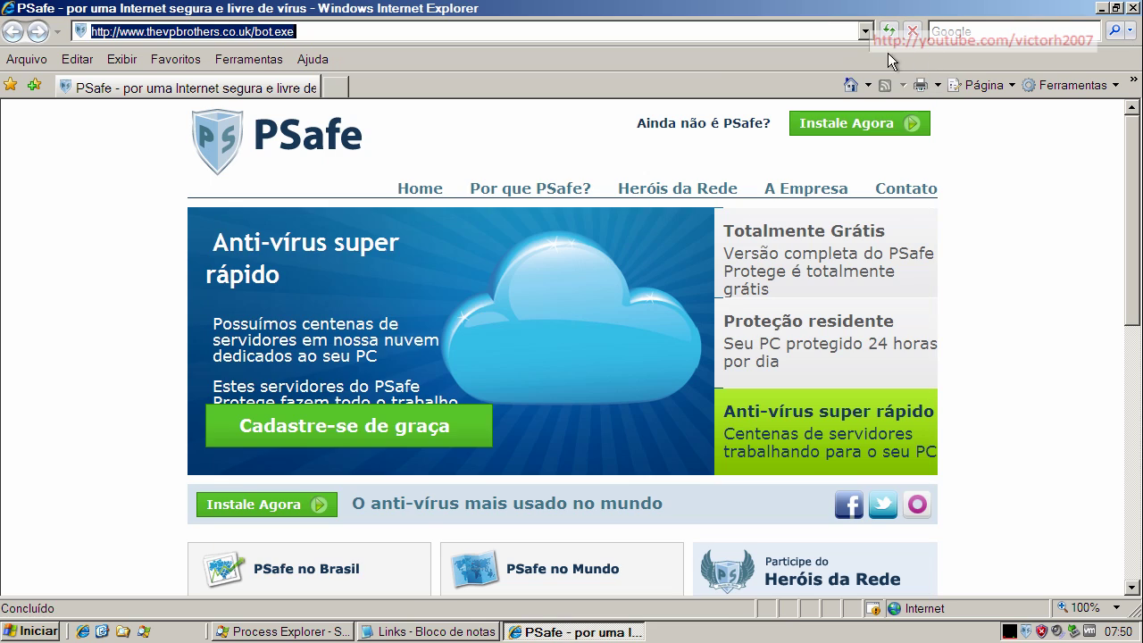
Try to open the xz.fm378.com:90/tt.exe link copied from the Links note, and return the browser to its home page
left_click(459, 634)
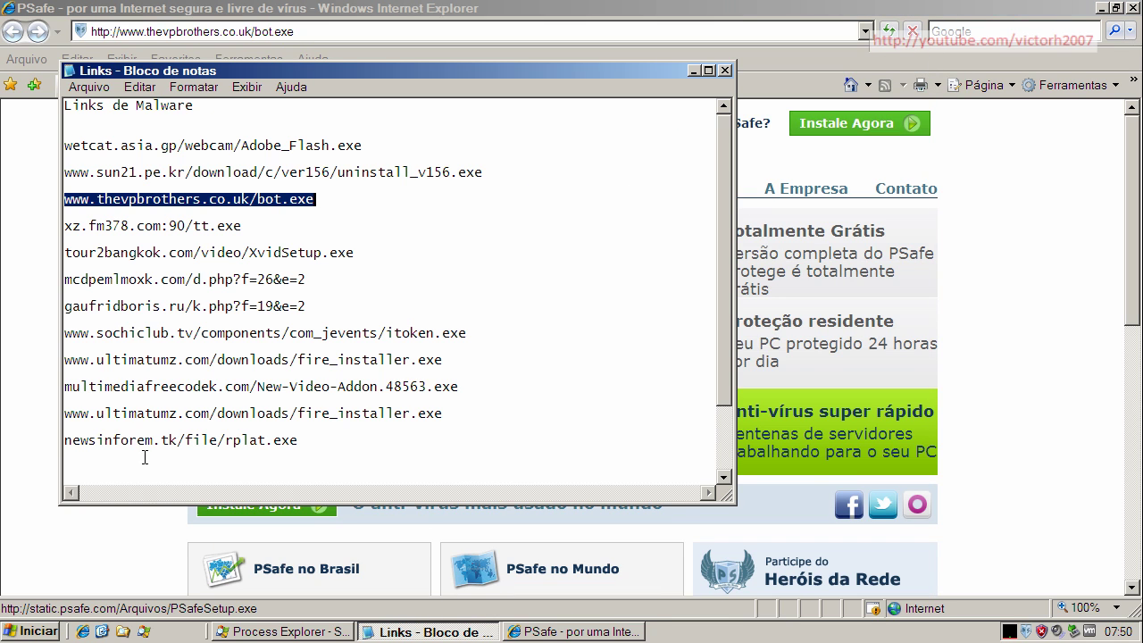
double_click(232, 225)
right_click(234, 225)
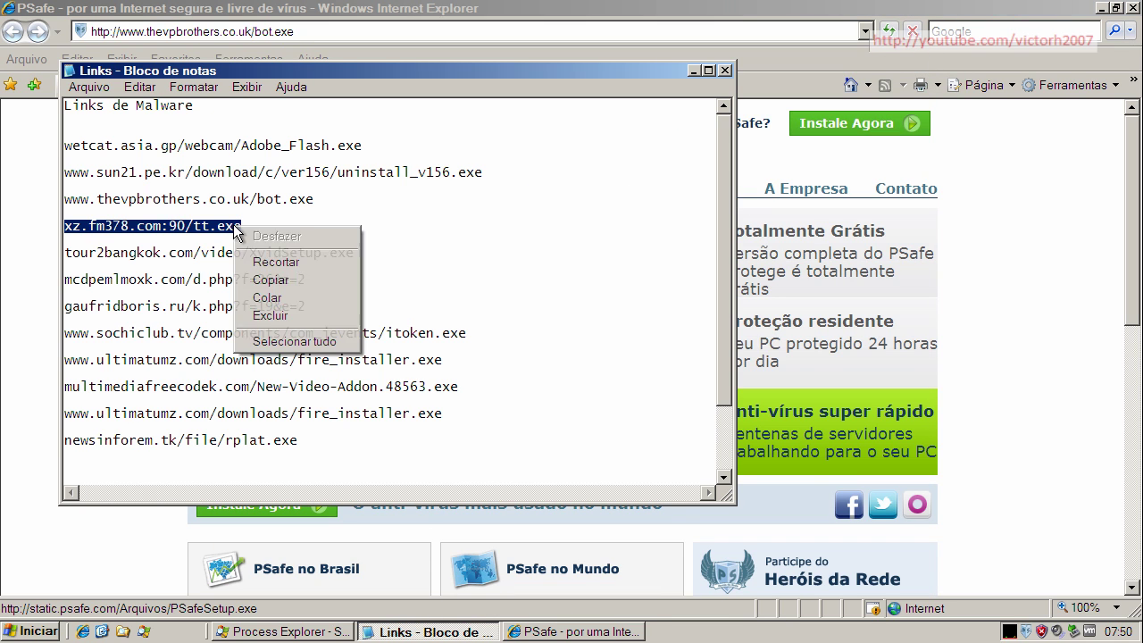
left_click(268, 279)
left_click(214, 32)
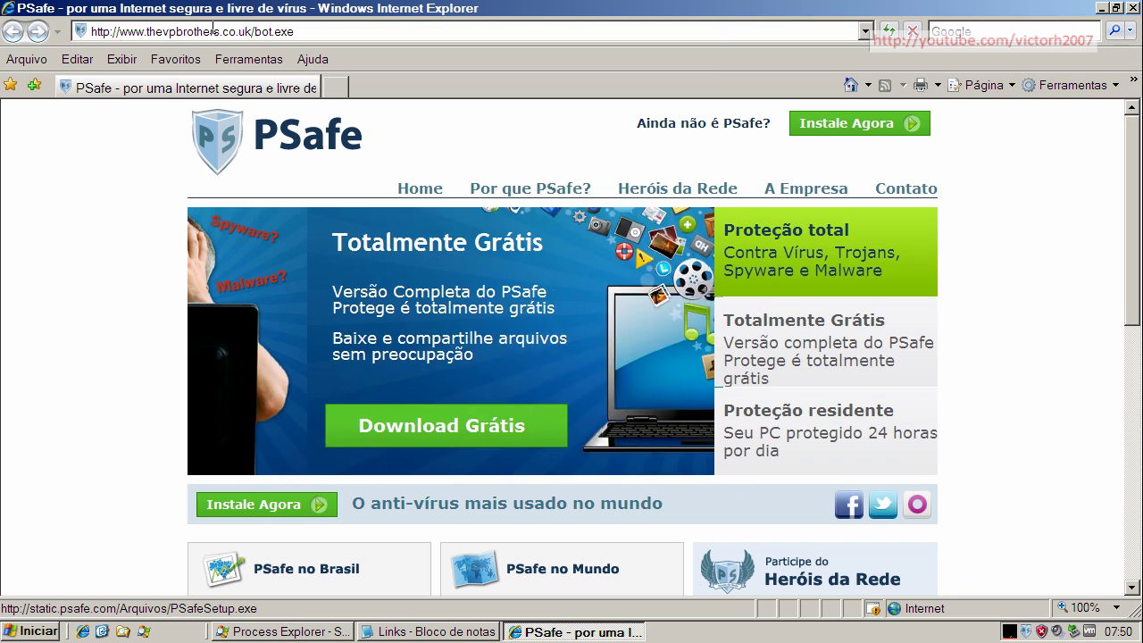
left_click(211, 32)
key("ctrl+v")
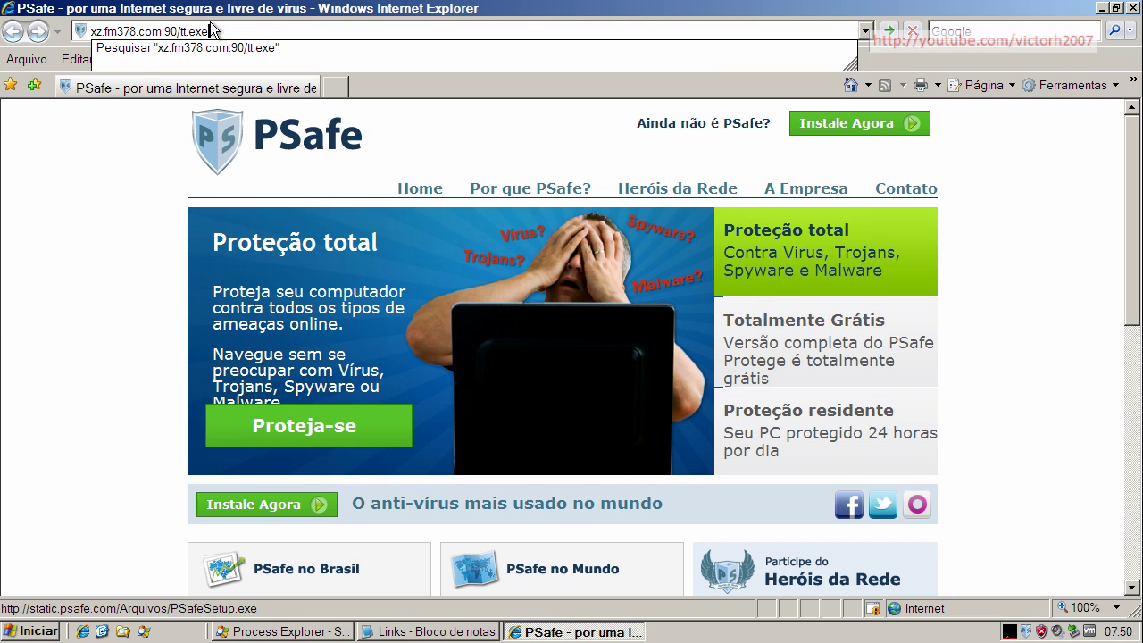
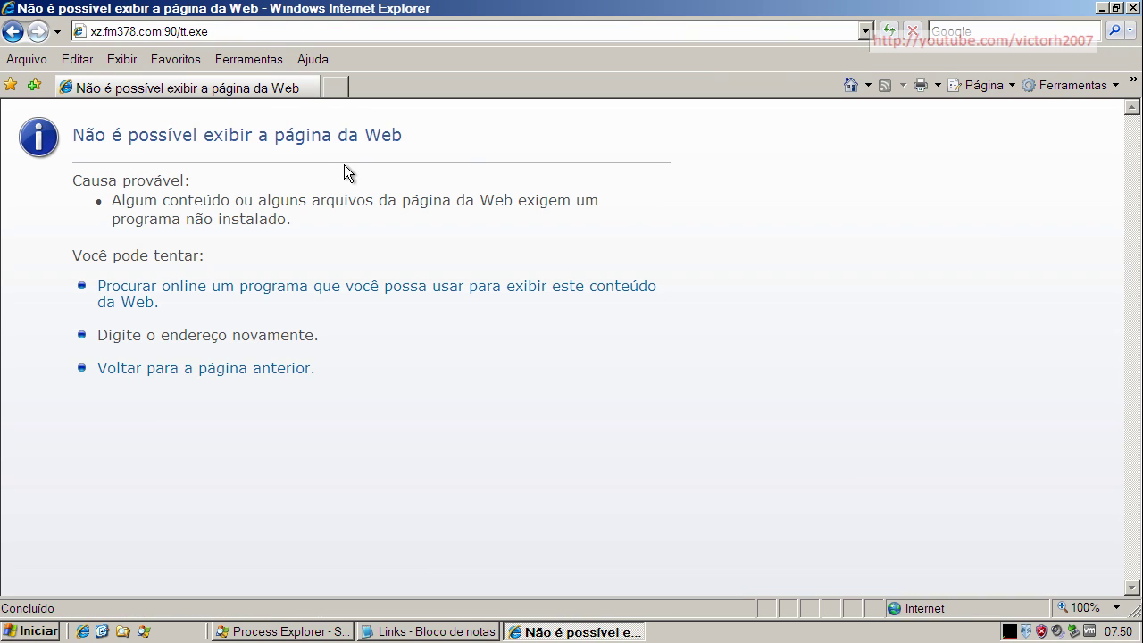
left_click(850, 86)
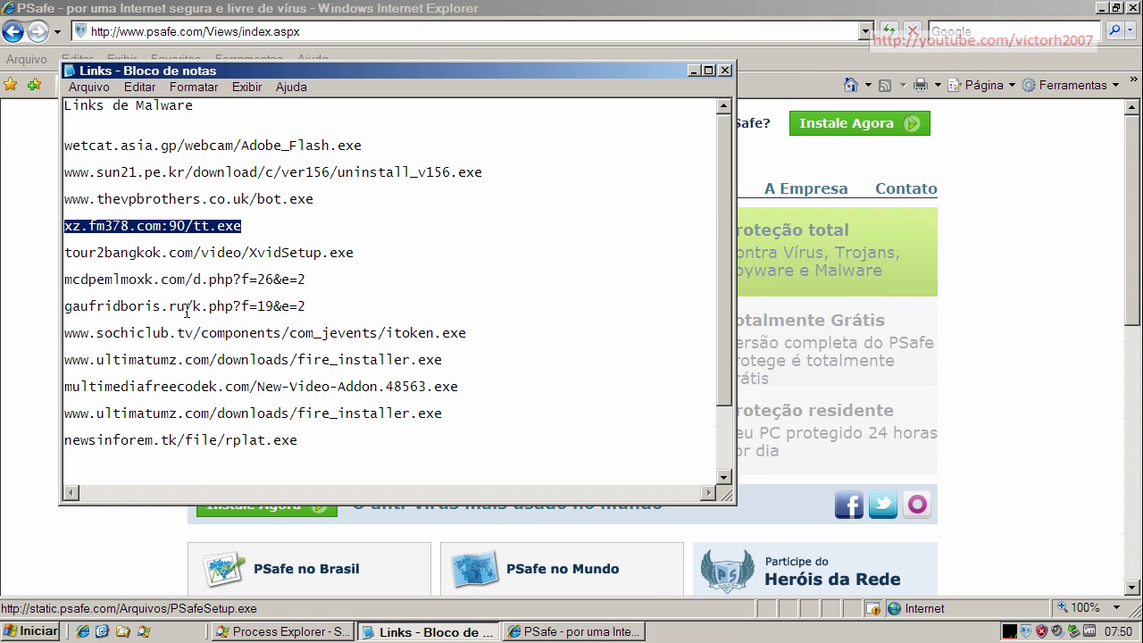
Download and run XvidSetup.exe using the tour2bangkok.com/video/XvidSetup.exe link copied from the Links note
double_click(204, 252)
right_click(203, 252)
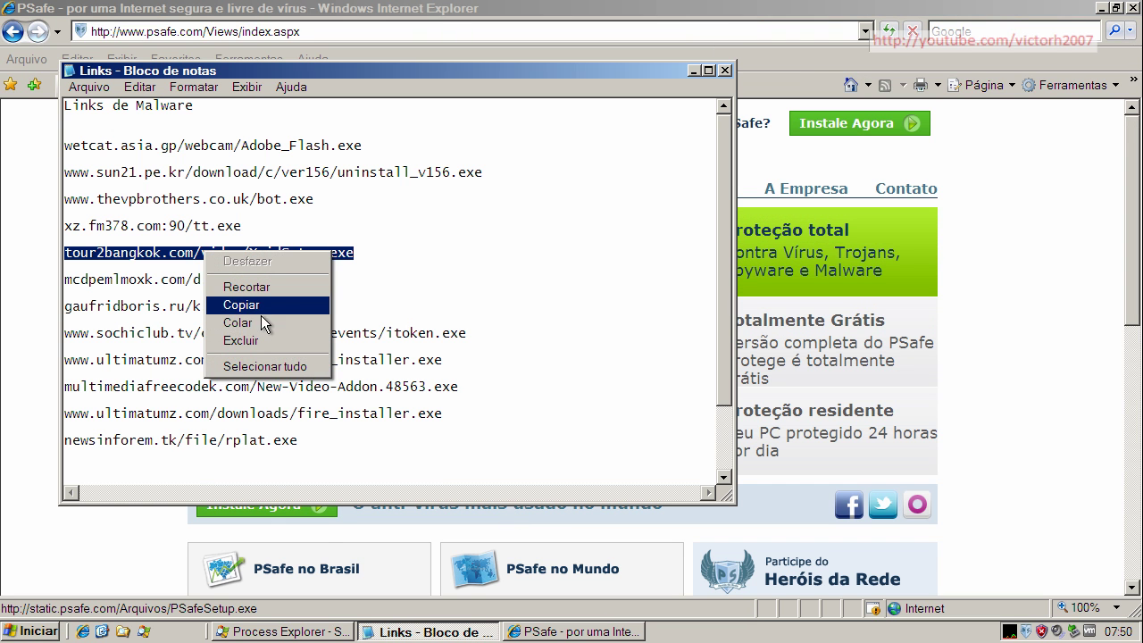
left_click(261, 304)
left_click(189, 29)
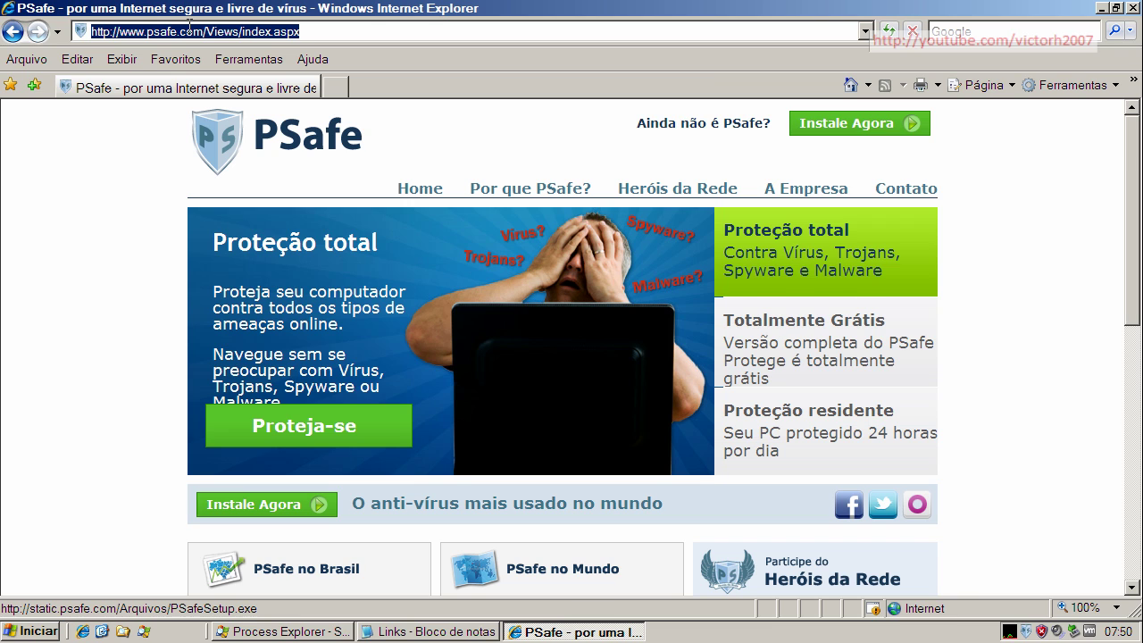
key("ctrl+v")
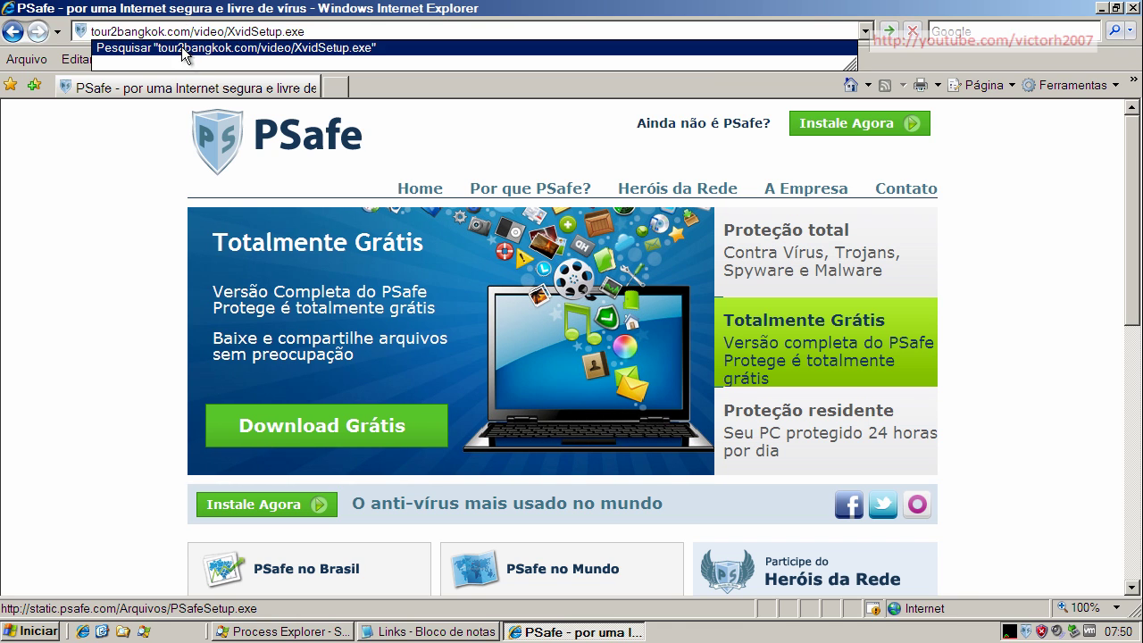
key("Return")
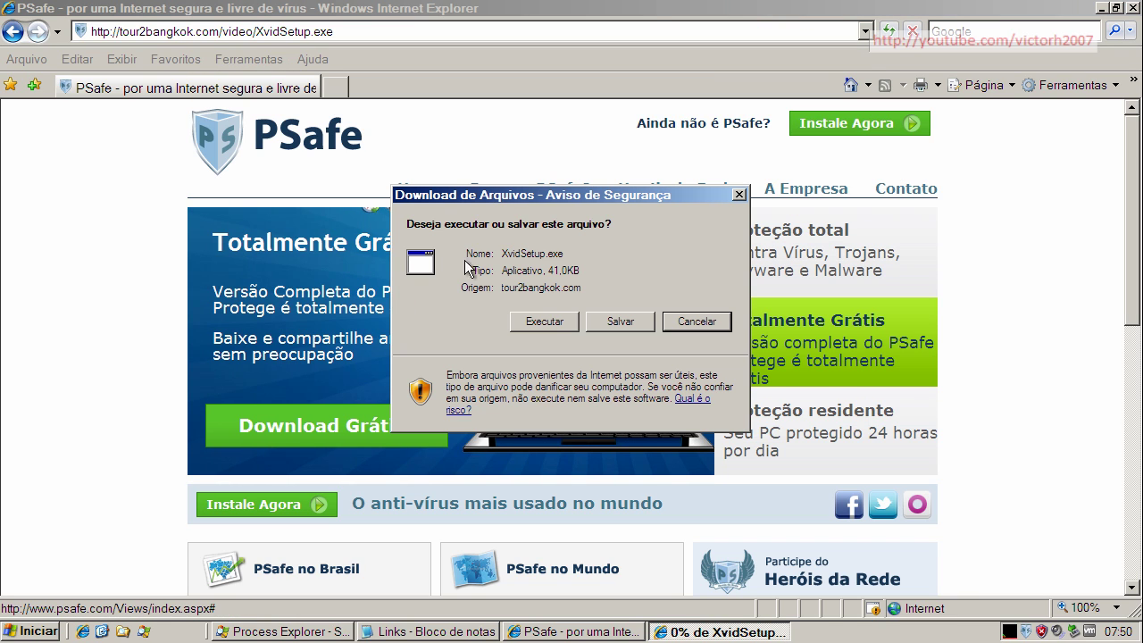
left_click(546, 321)
left_click(623, 314)
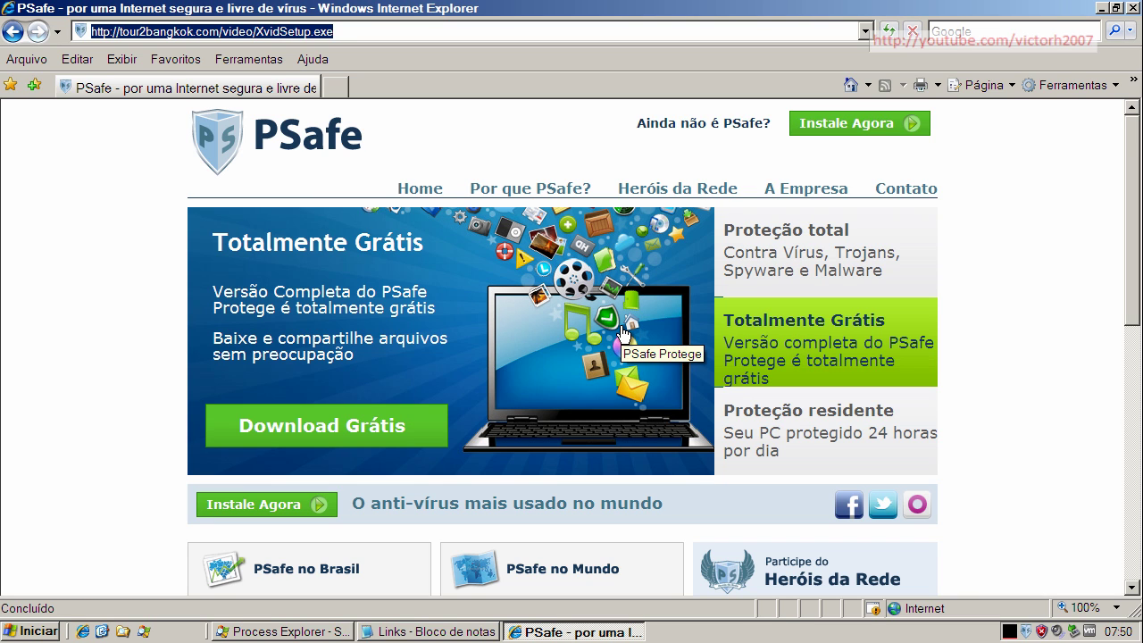
Copy the mcdpemlmoxk.com/d.php?f=26&e=2 link from the Links note
left_click(401, 630)
double_click(291, 280)
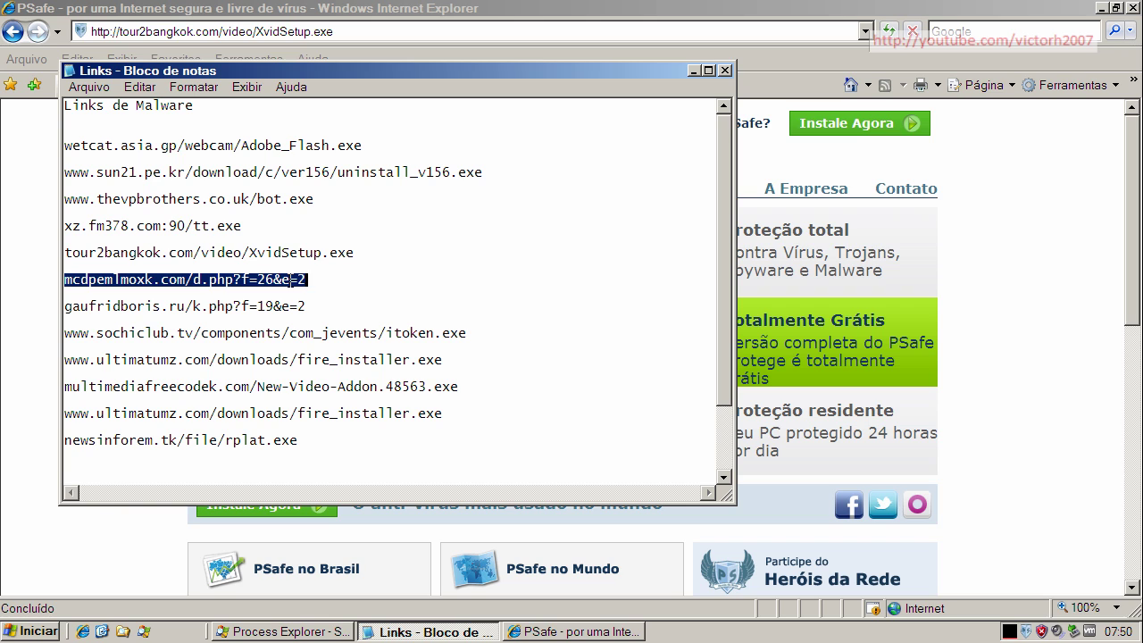
right_click(292, 281)
left_click(346, 334)
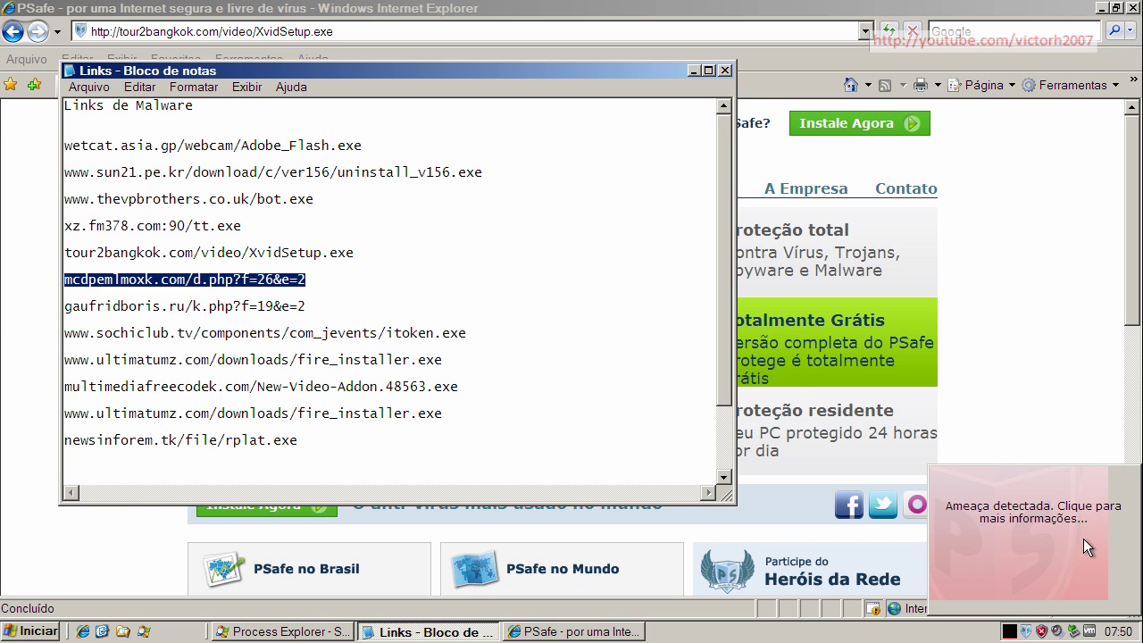
Open more information from the PSafe threat alert and close the PSafe Protege window
left_click(1078, 512)
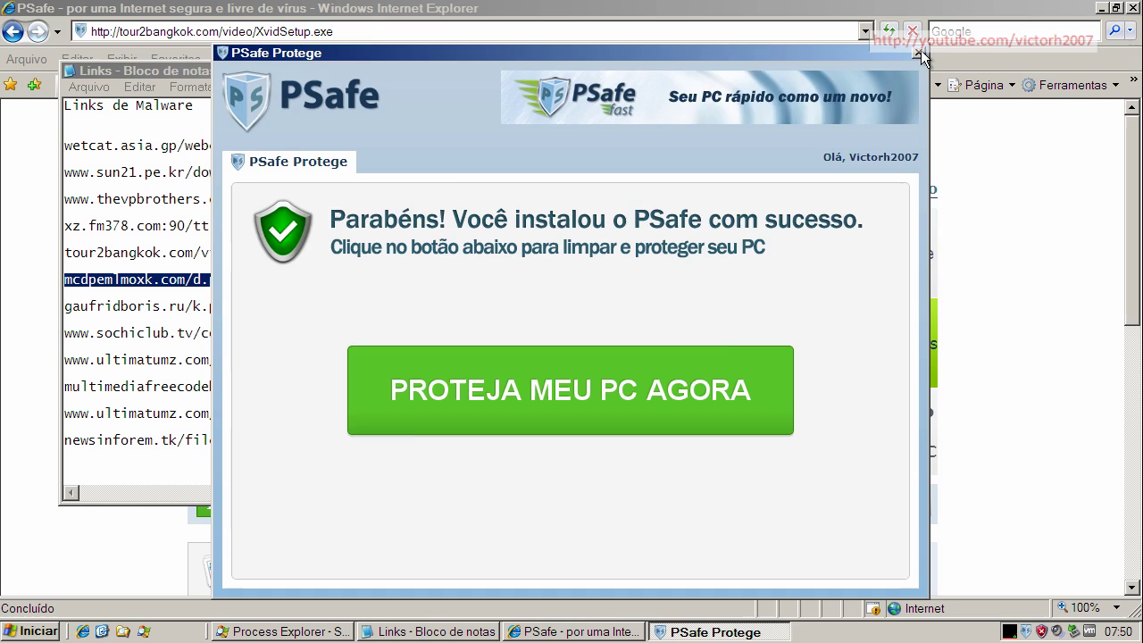
left_click(918, 52)
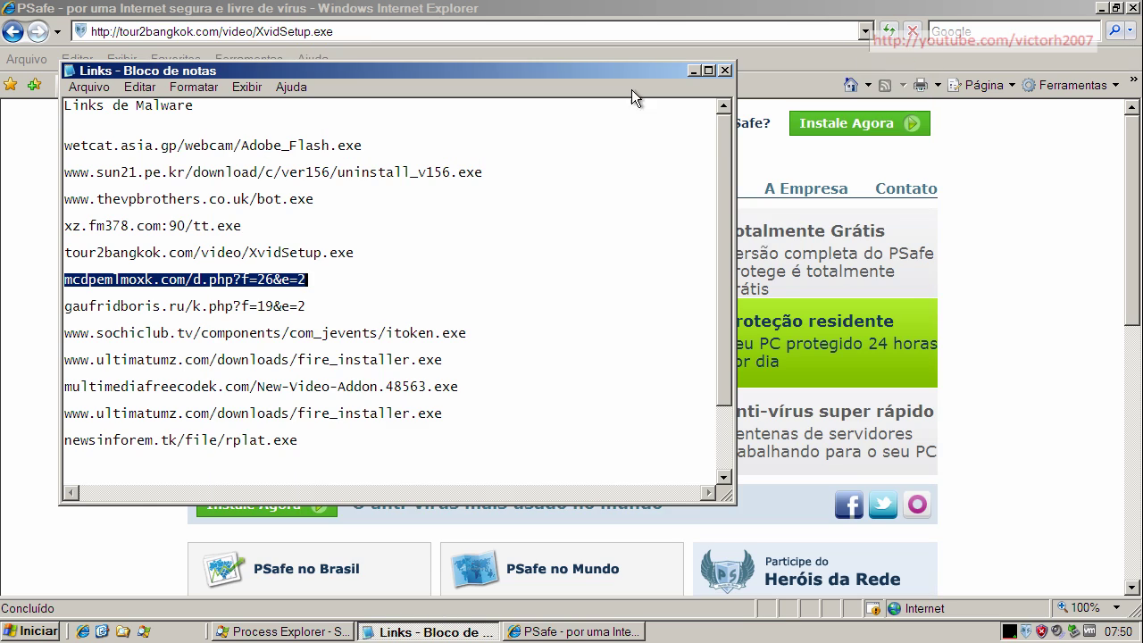
Open the copied mcdpemlmoxk.com link in the browser and run the readme.exe download despite the unverified publisher
left_click(251, 34)
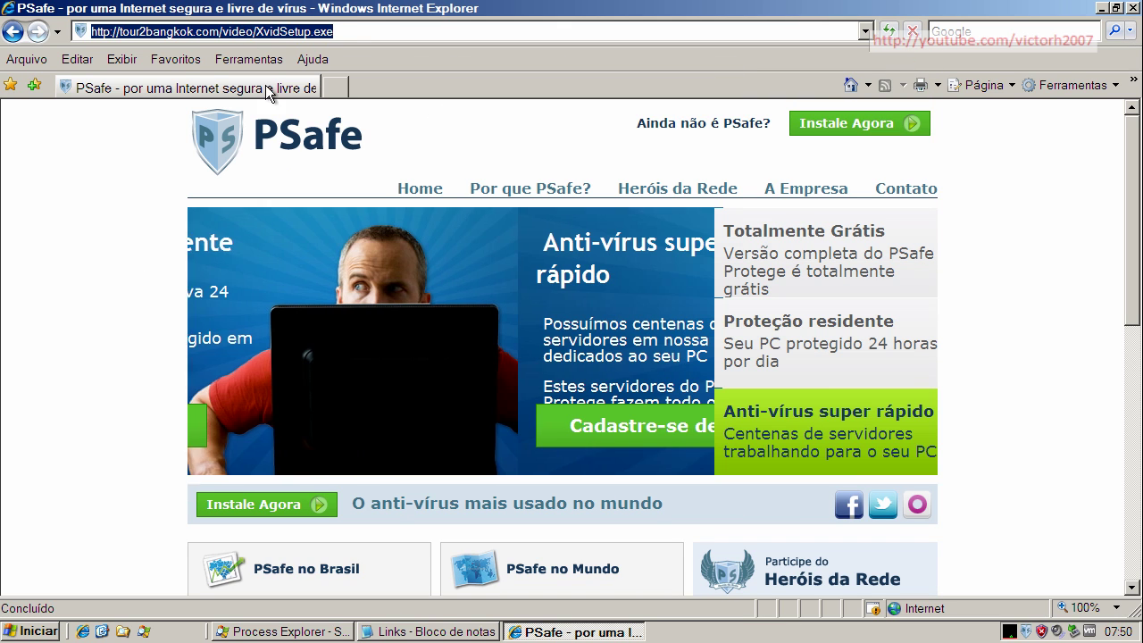
key("ctrl+v")
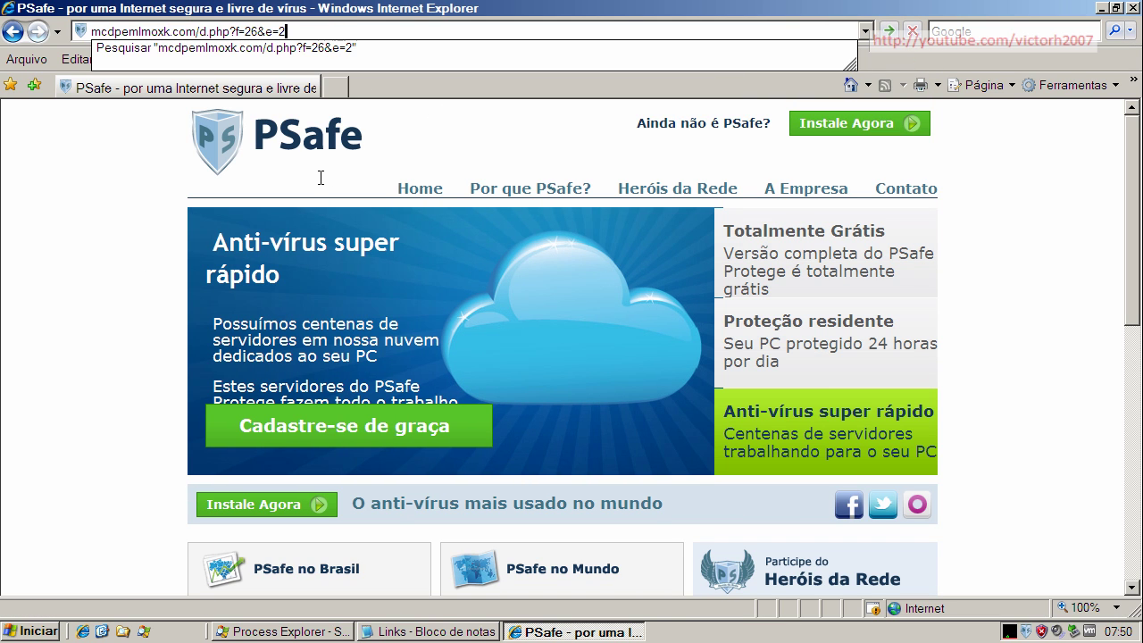
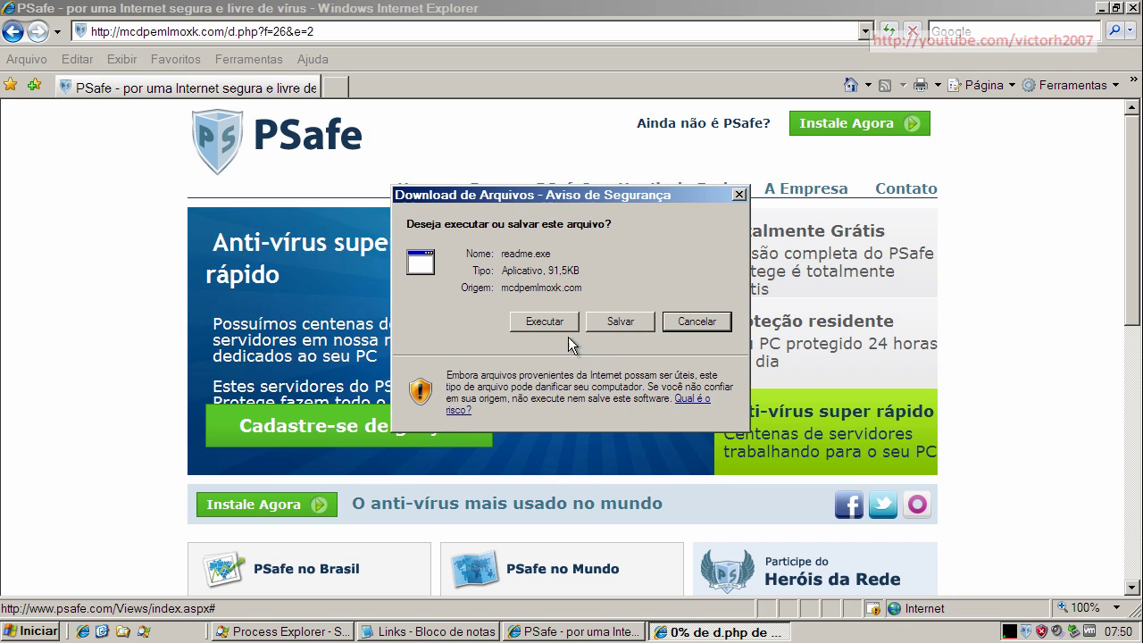
left_click(563, 327)
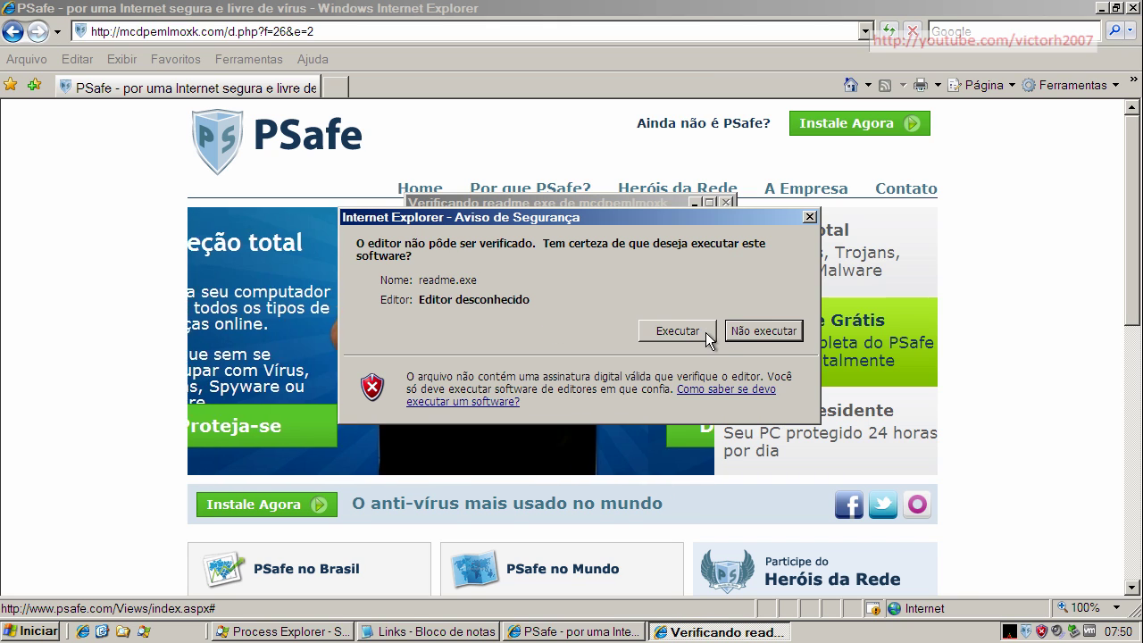
left_click(700, 328)
left_click(576, 360)
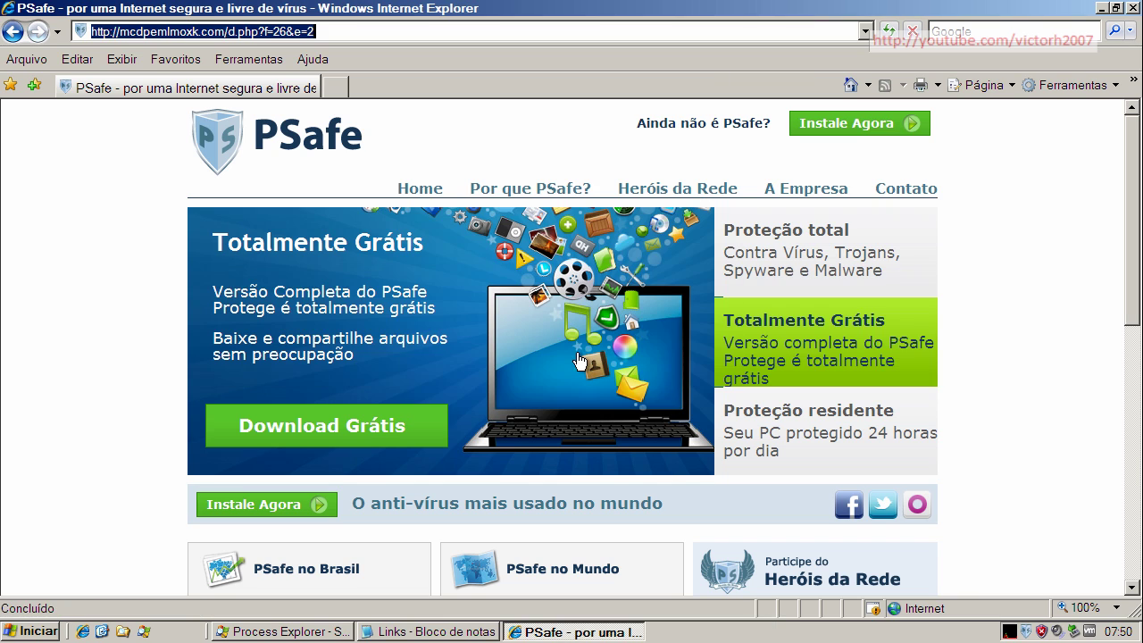
Download and run about.exe using the gaufridboris.ru/k.php?f=19&e=2 link copied from the Links note
left_click(433, 632)
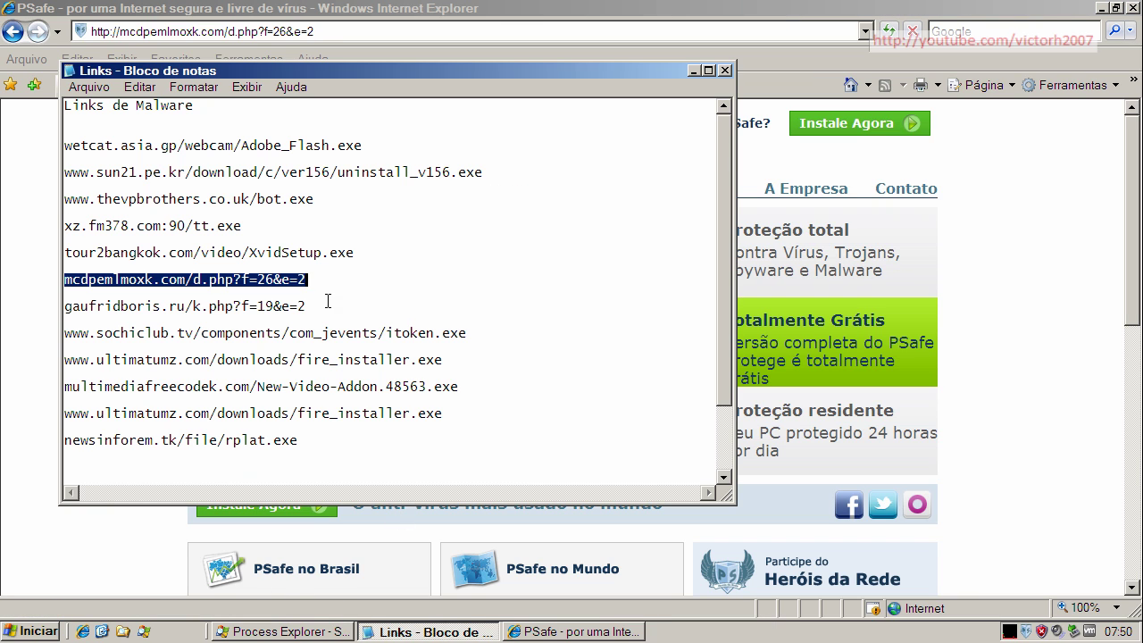
double_click(285, 309)
right_click(284, 306)
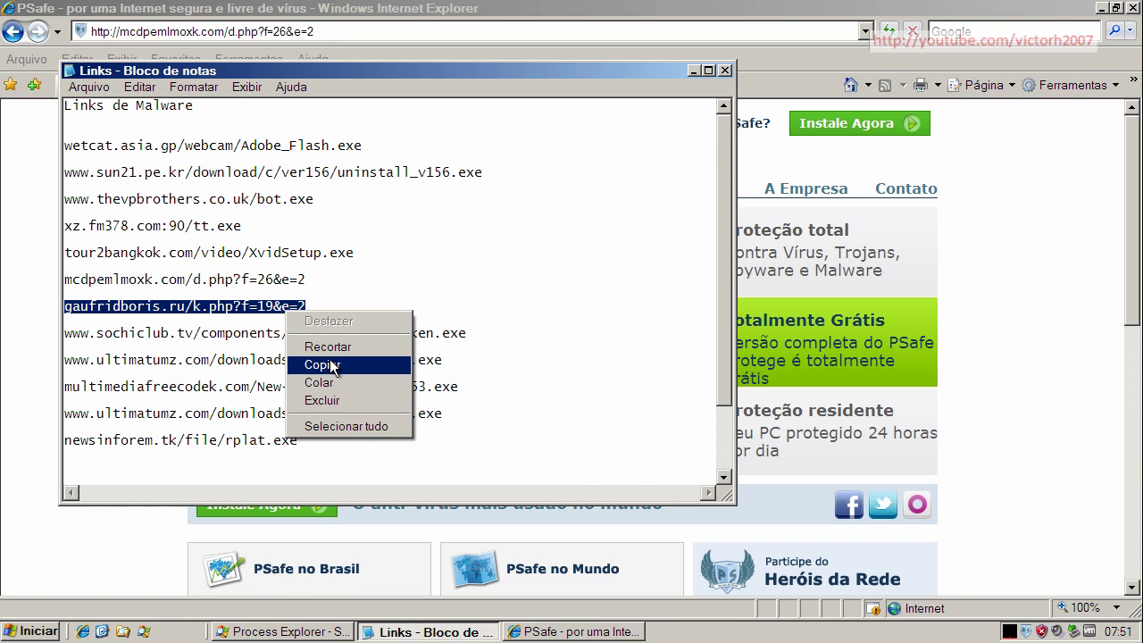
left_click(330, 363)
left_click(236, 32)
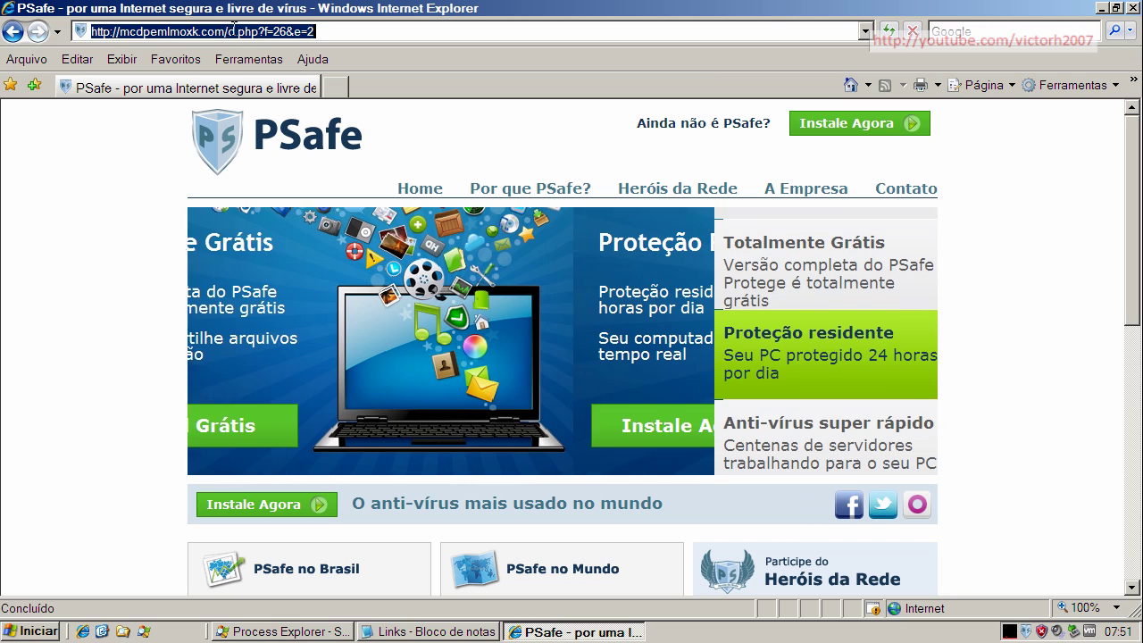
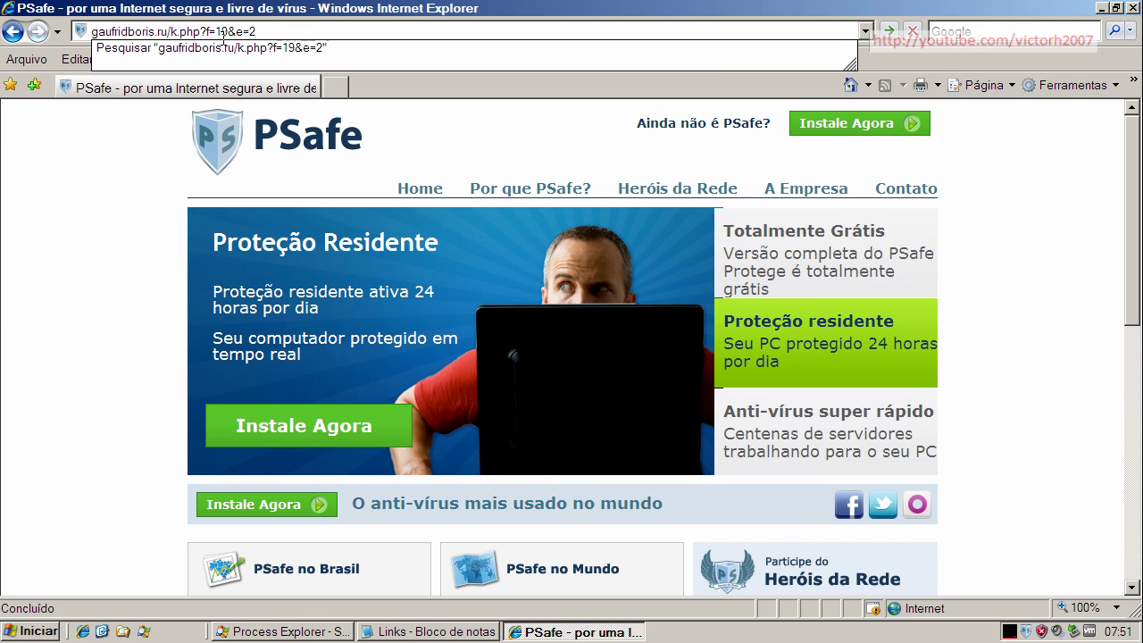
key("Return")
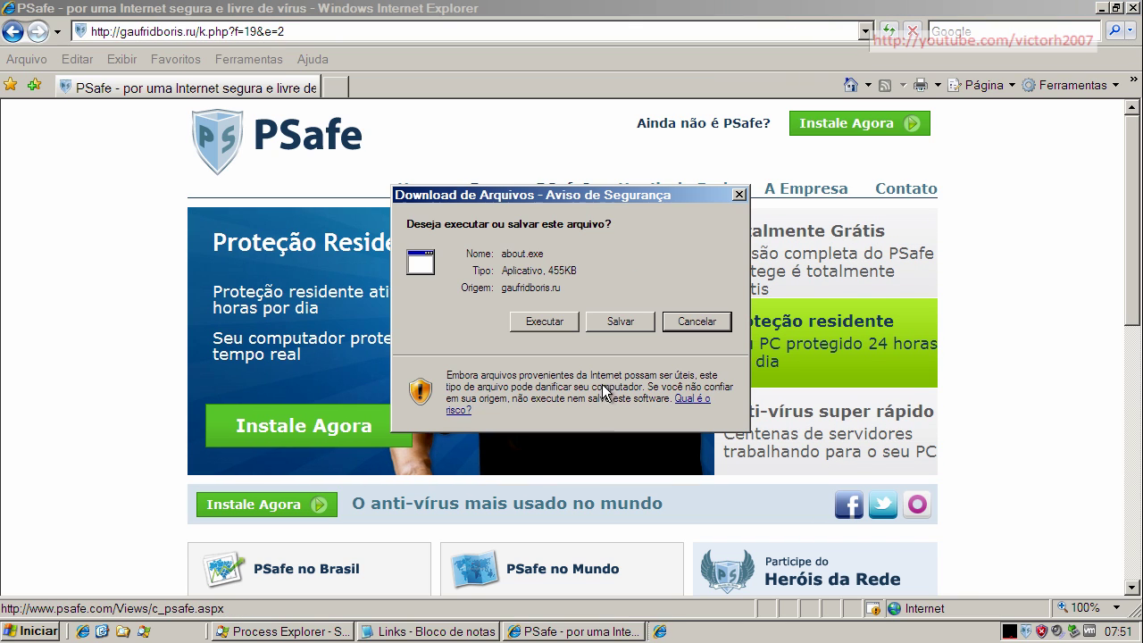
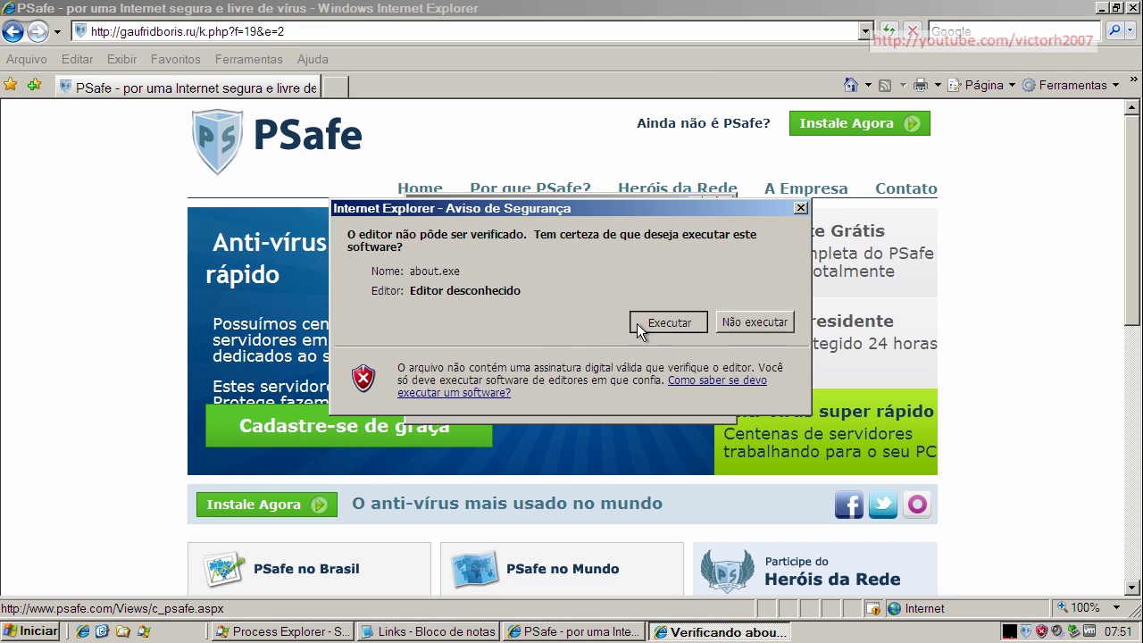
left_click(638, 324)
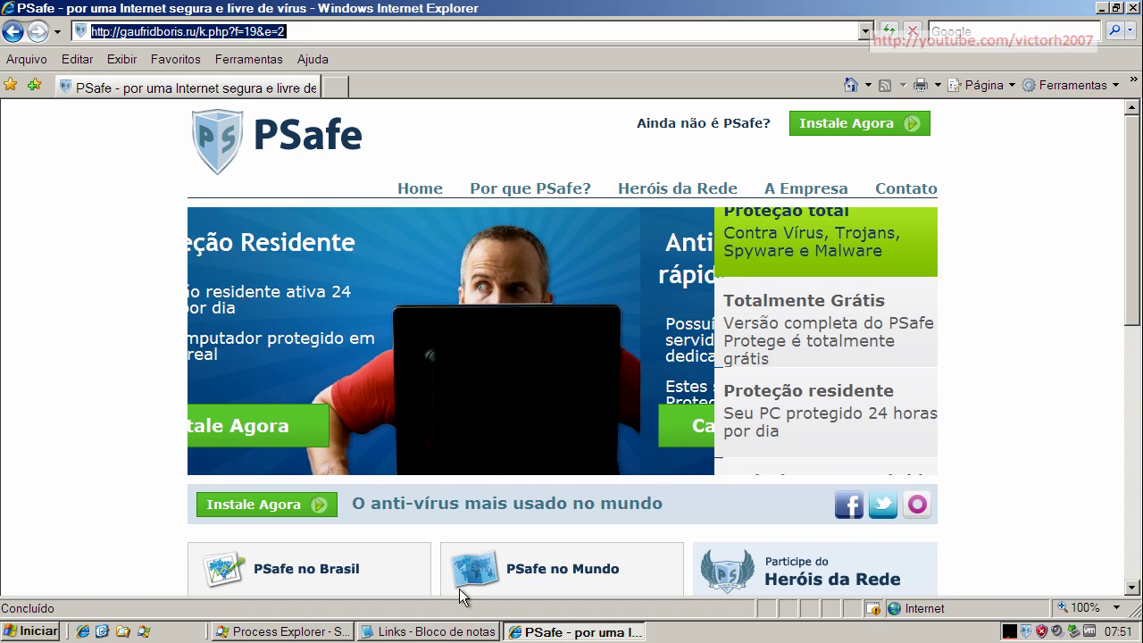
left_click(429, 631)
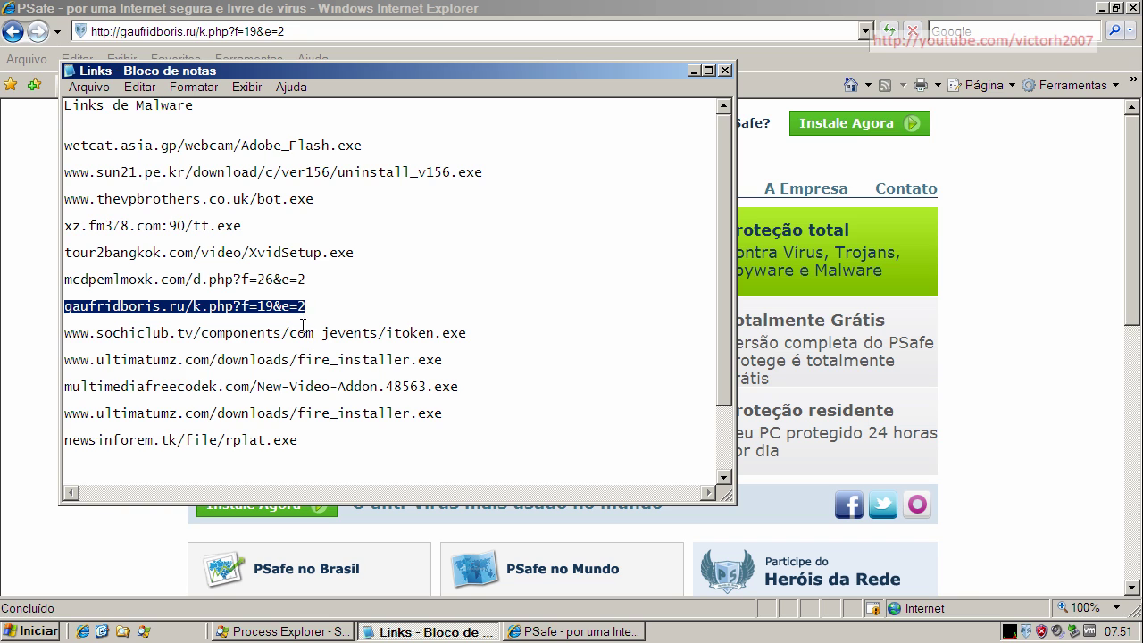
double_click(302, 332)
right_click(303, 336)
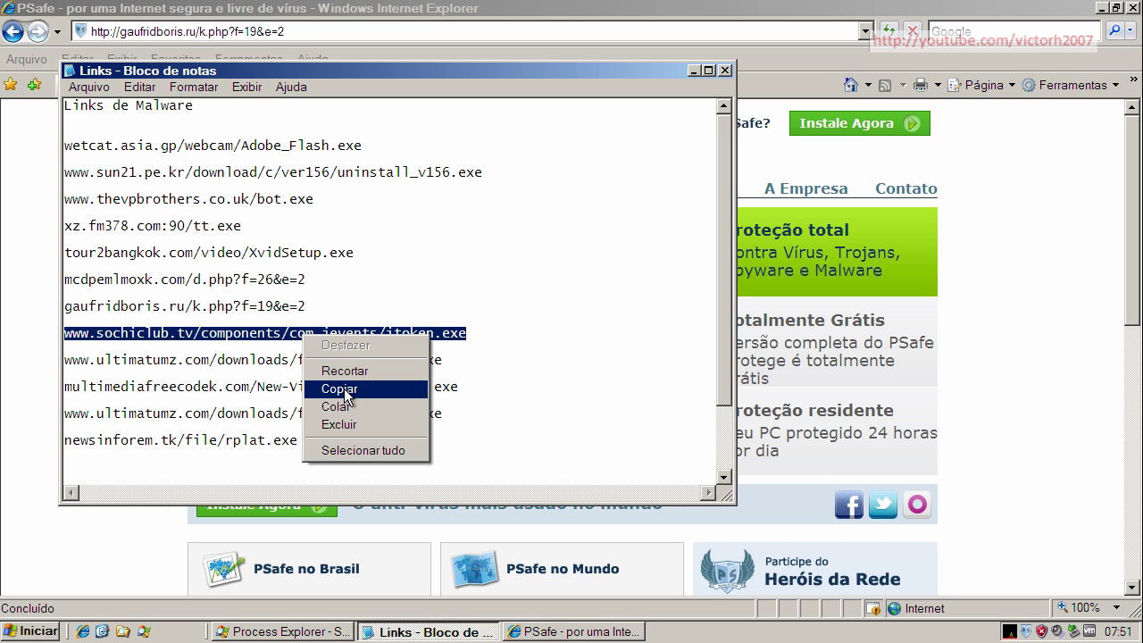
left_click(345, 391)
left_click(694, 70)
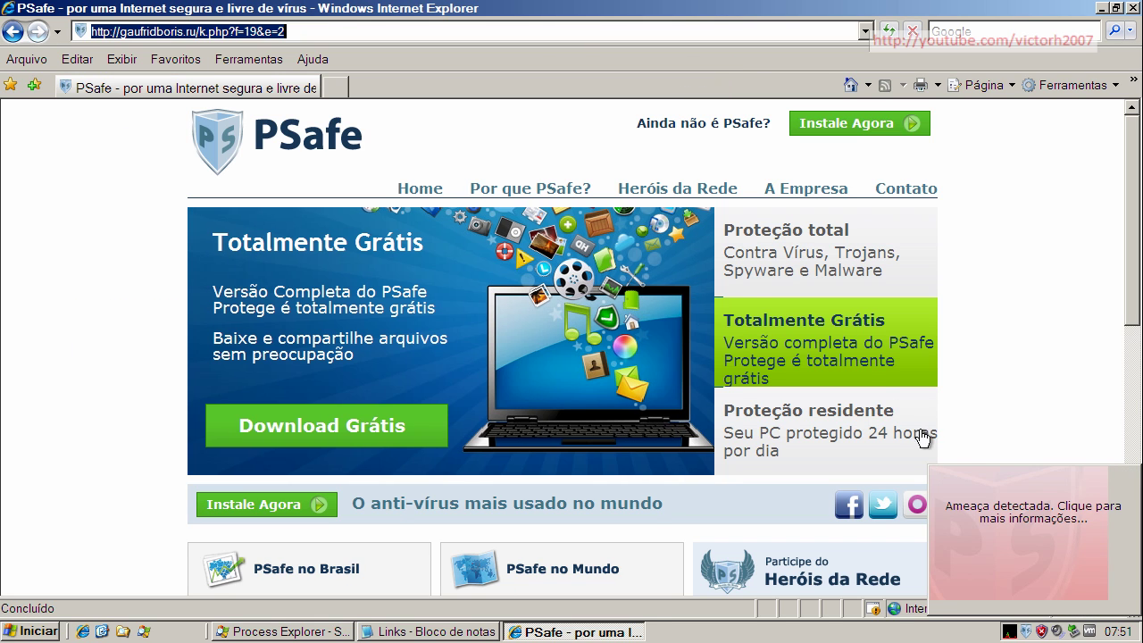
Check the new PSafe threat alert for more information and close the PSafe Protege window
left_click(1002, 507)
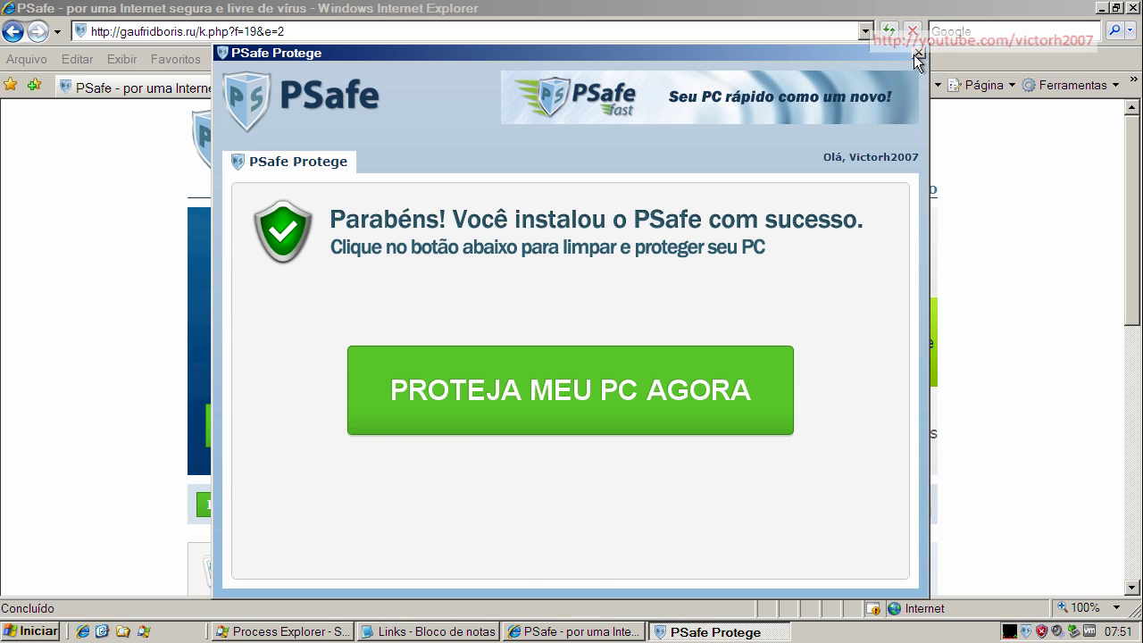
left_click(918, 52)
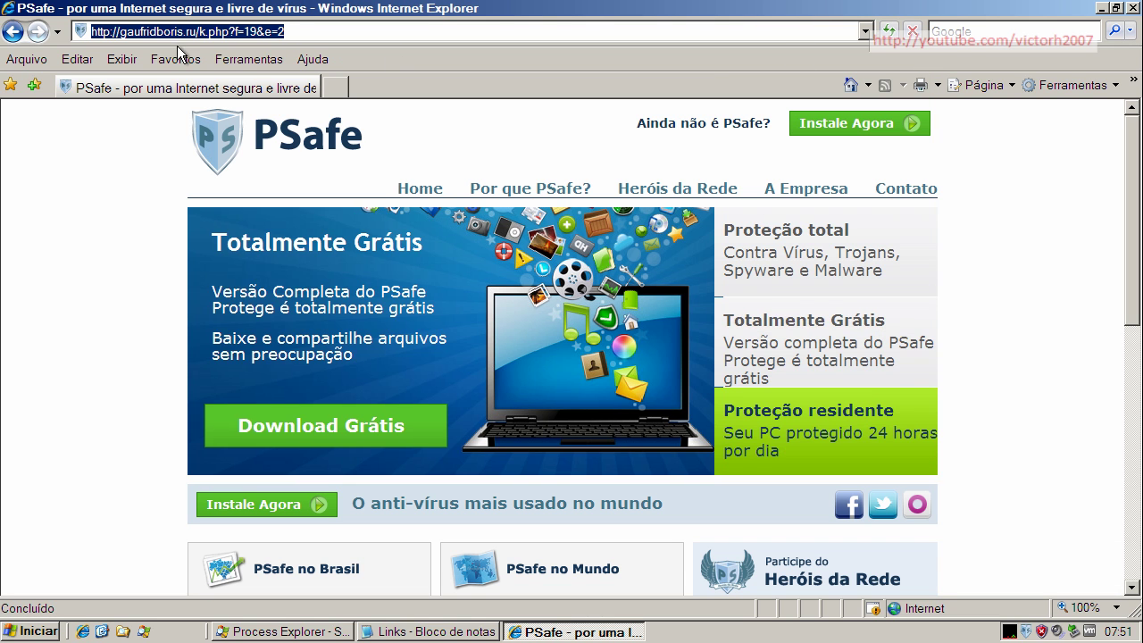
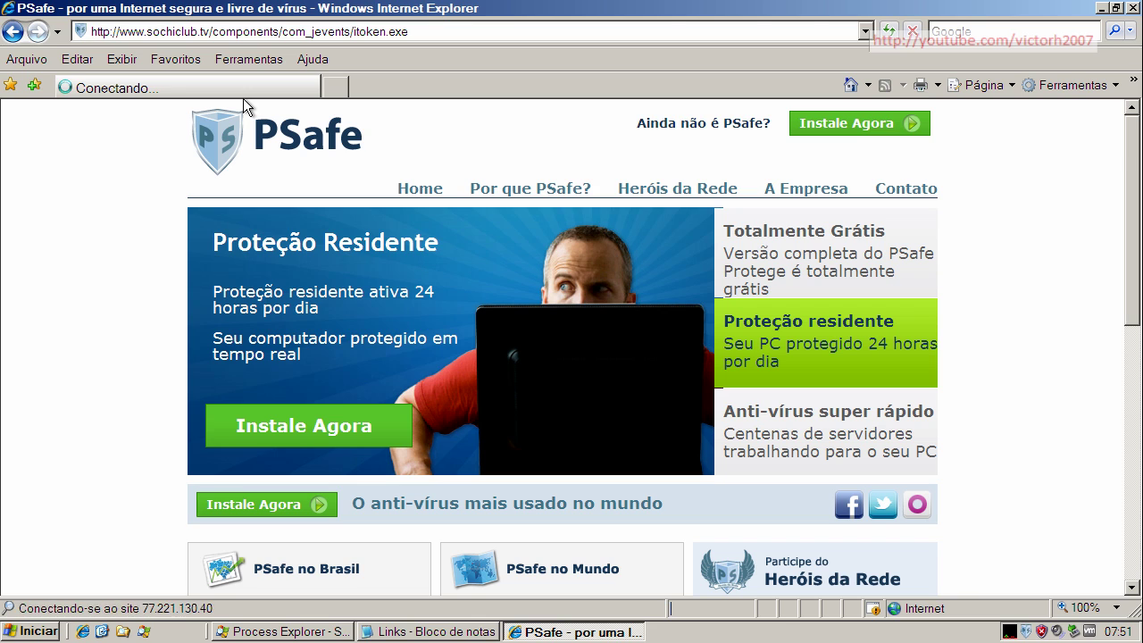
Run the downloaded itoken.exe despite the unverified publisher and check the running processes in Process Explorer
left_click(545, 321)
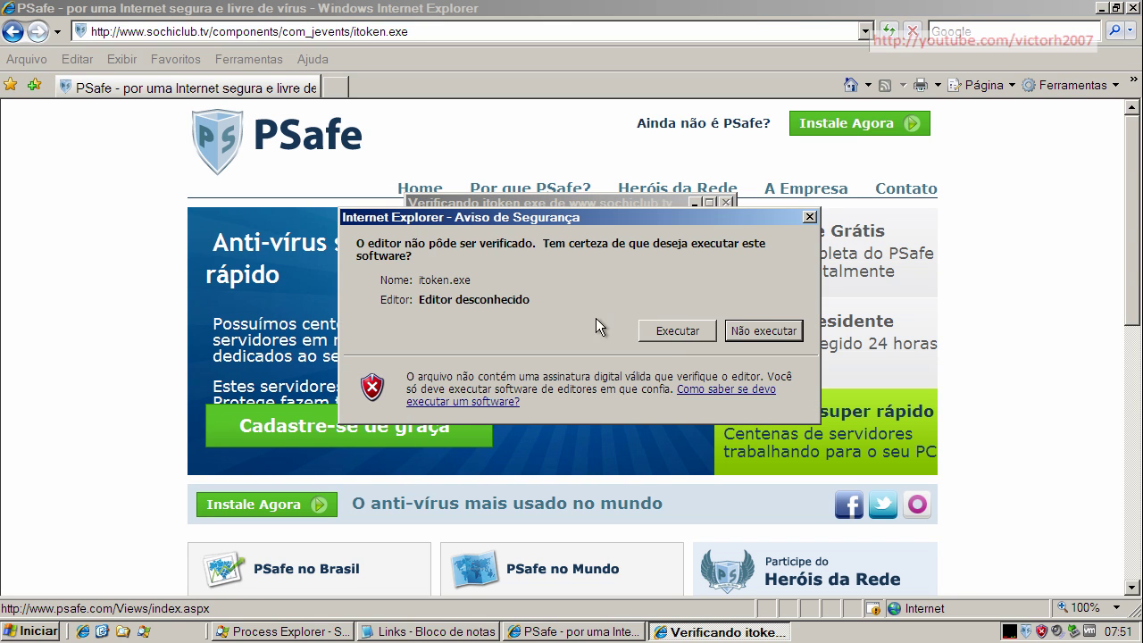
left_click(661, 329)
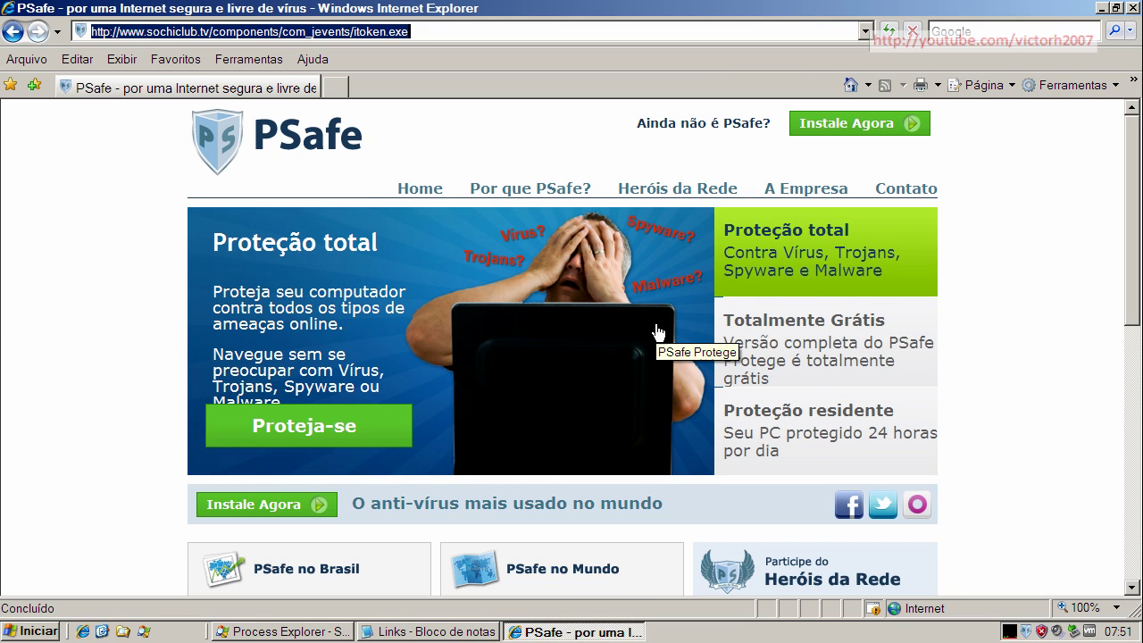
left_click(334, 631)
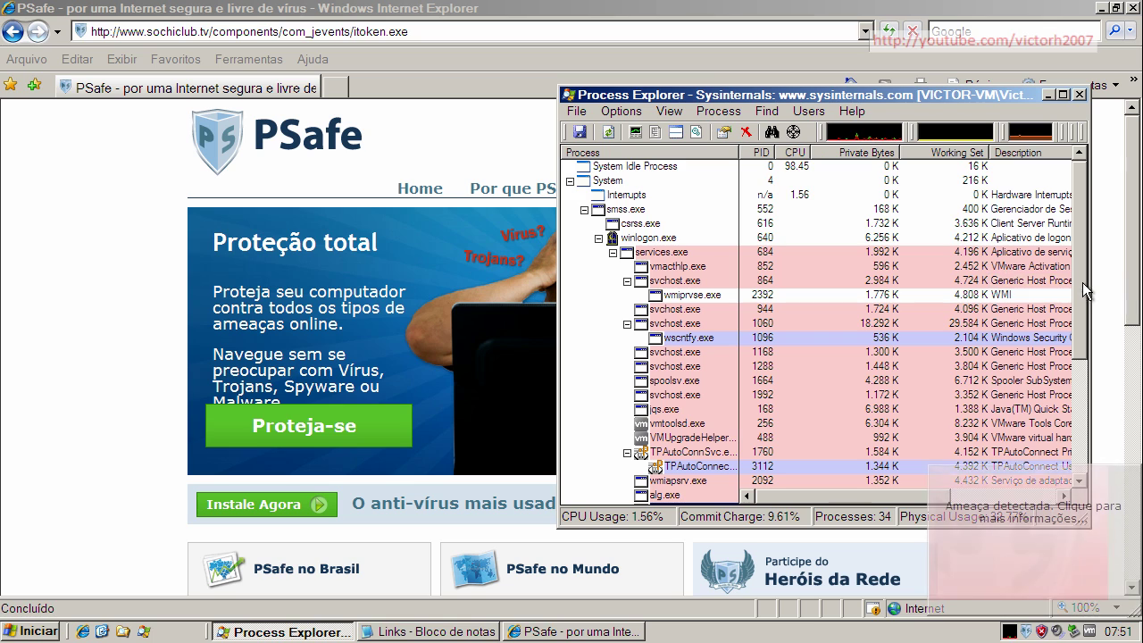
mouse_move(1082, 282)
left_mouse_down()
mouse_move(1085, 383)
mouse_move(1088, 275)
left_mouse_up()
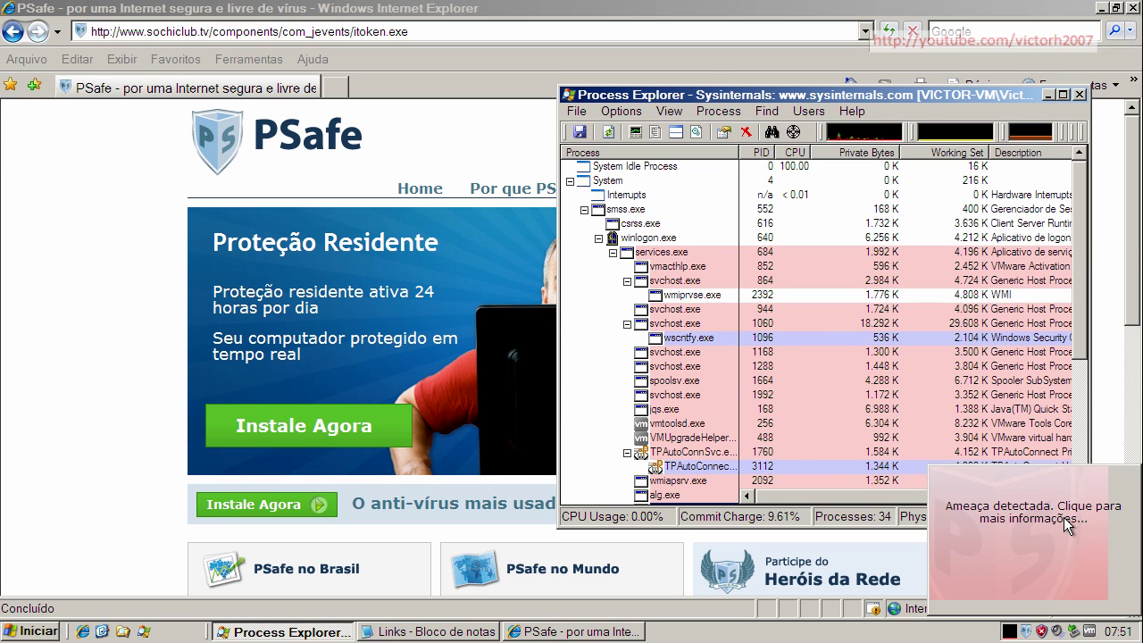
Check the PSafe threat alert for more information, close PSafe Protege and minimize Process Explorer
left_click(1061, 517)
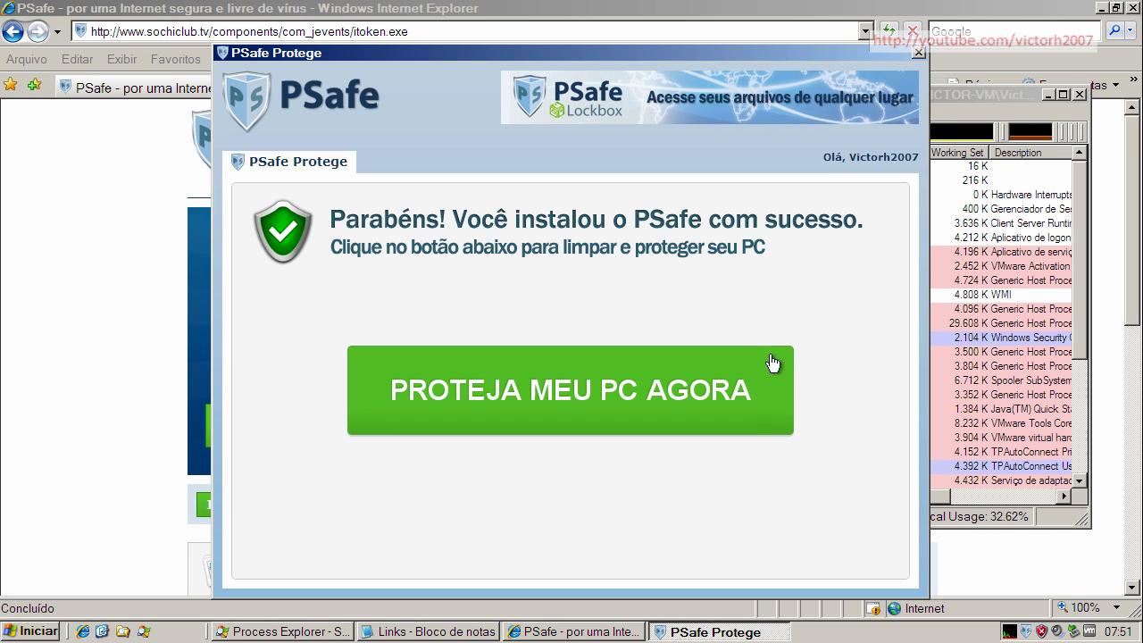
left_click(709, 422)
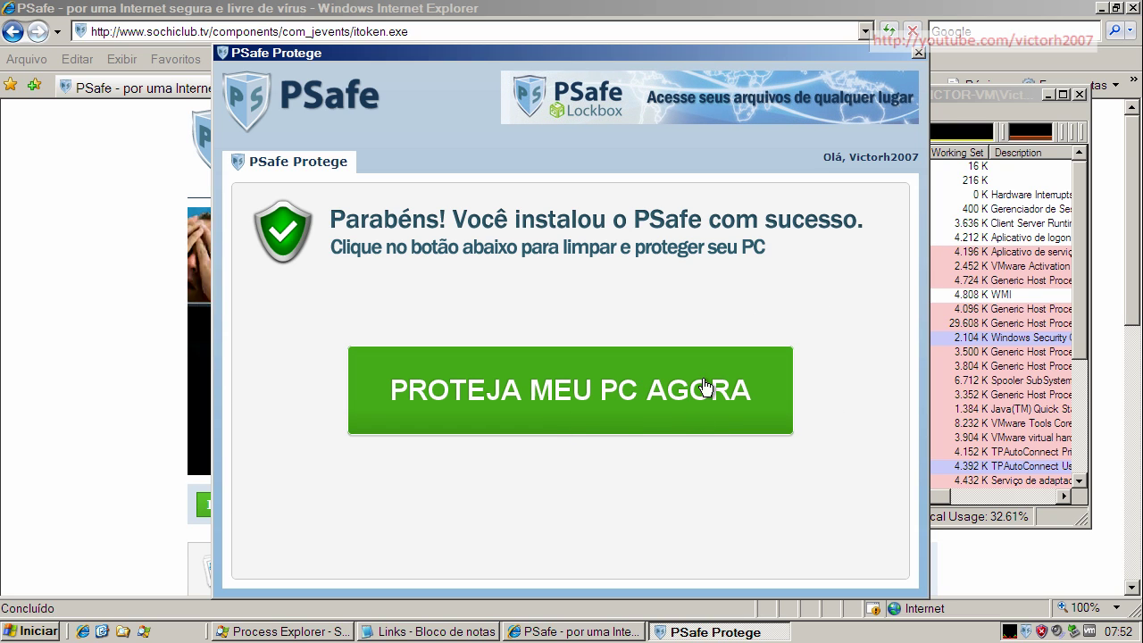
left_click(920, 55)
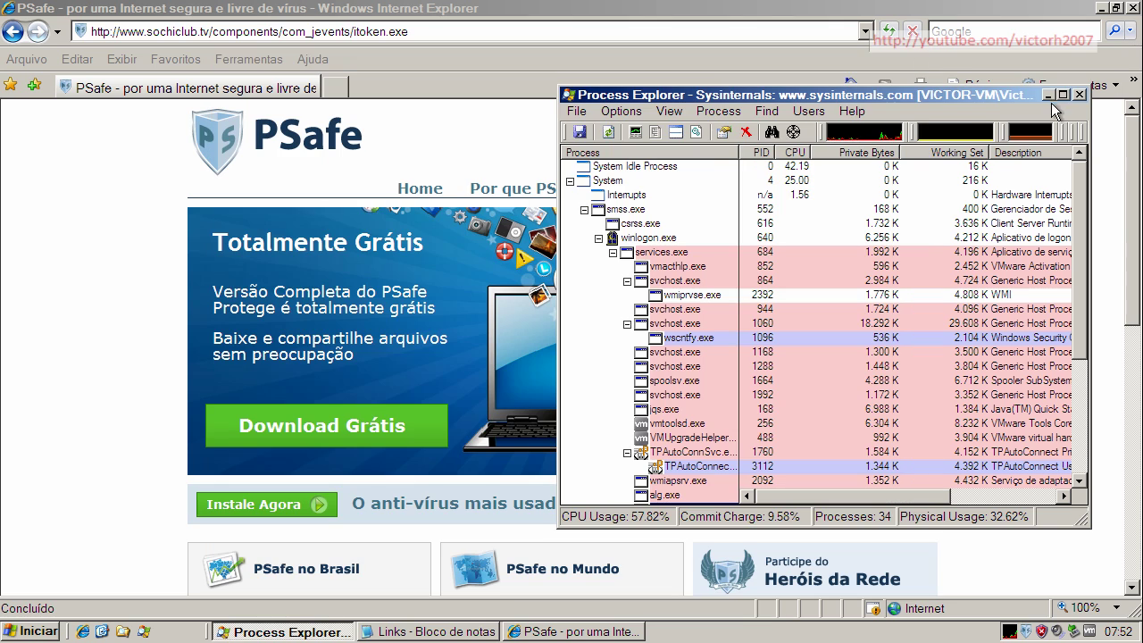
left_click(1049, 93)
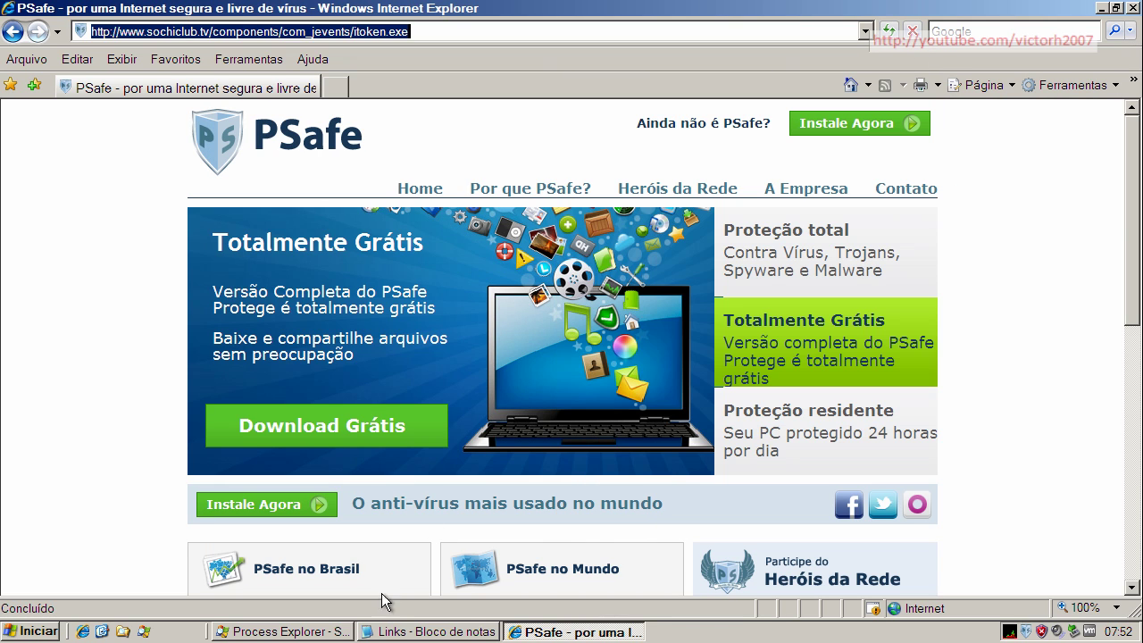
left_click(420, 632)
left_click(290, 361)
key("Home")
key("shift+End")
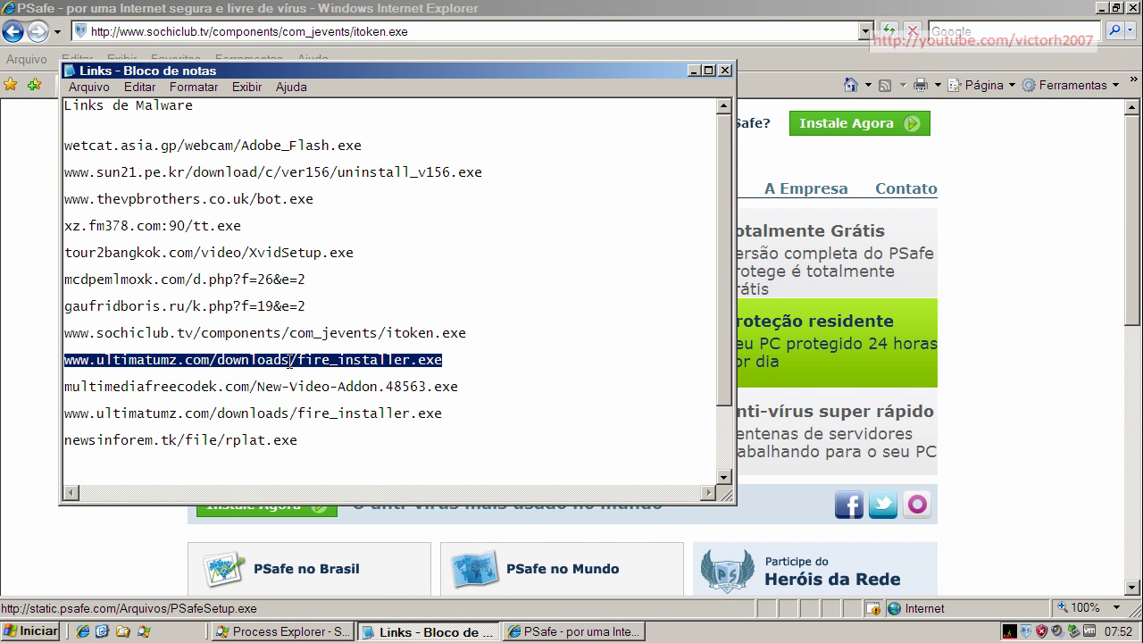
right_click(290, 362)
left_click(332, 413)
Open the copied ultimatumz.com link in the browser and run fire_installer.exe despite the unverified publisher
left_click(111, 32)
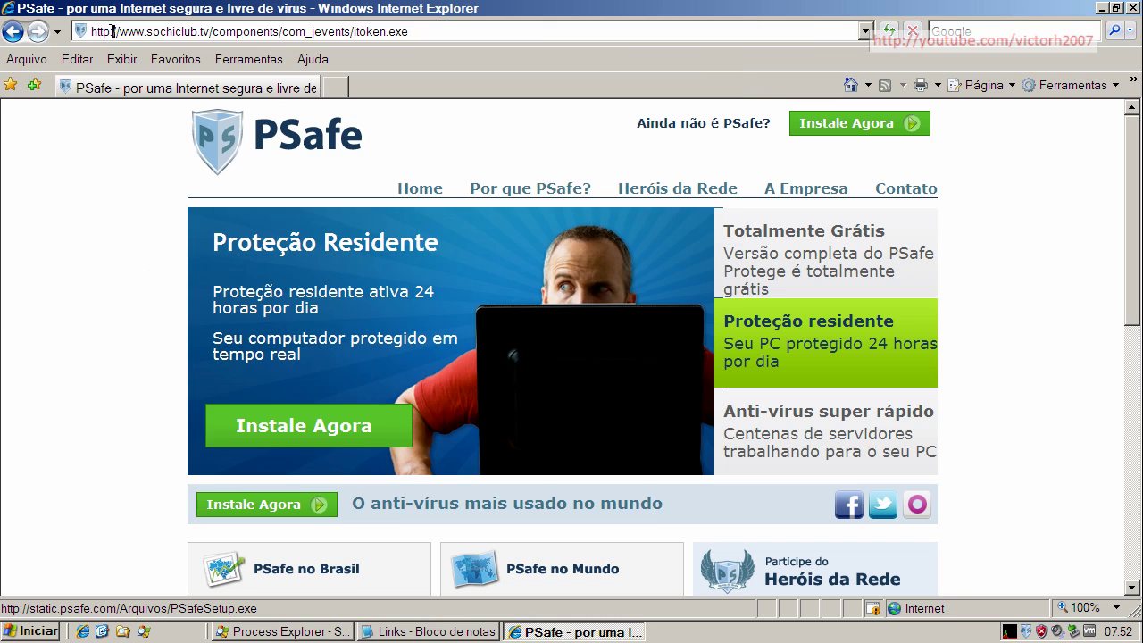
key("ctrl+v")
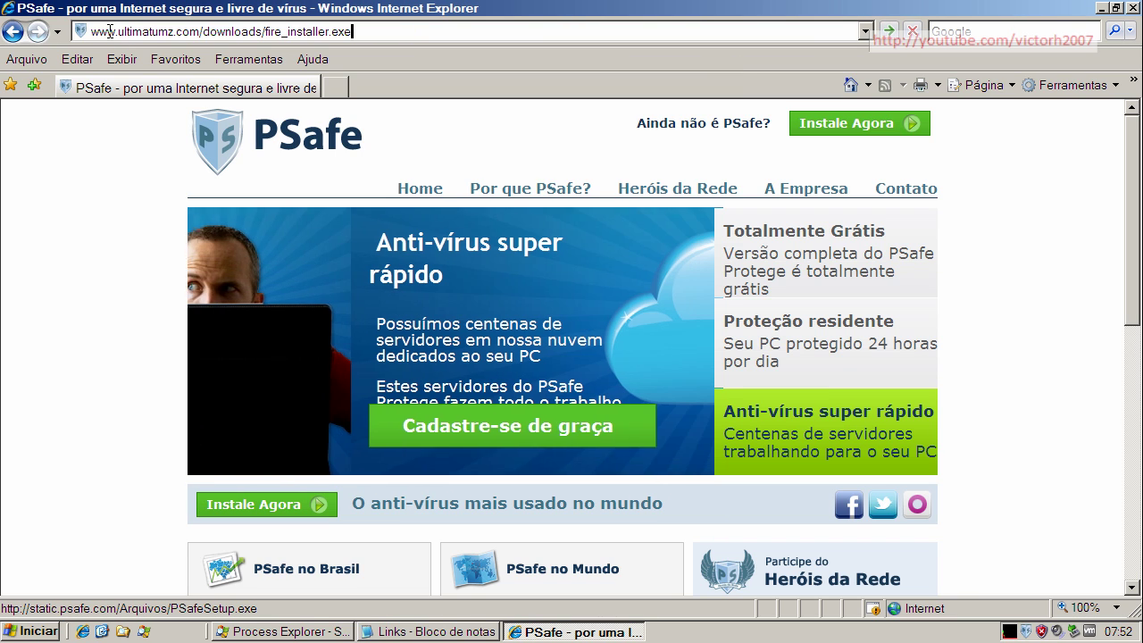
key("Return")
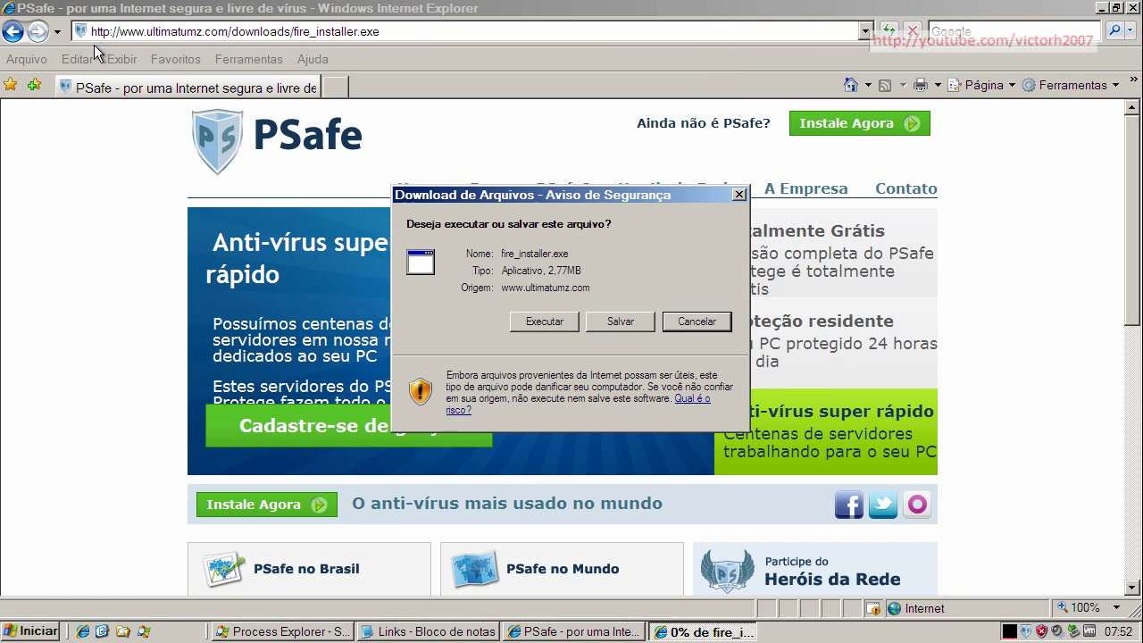
left_click(555, 325)
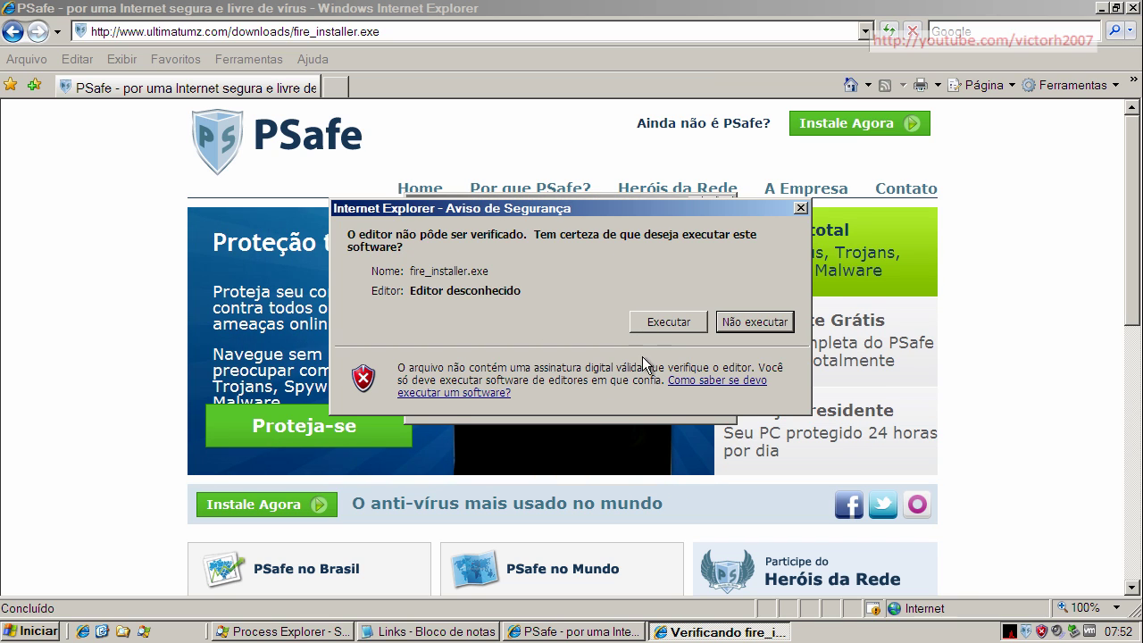
left_click(658, 324)
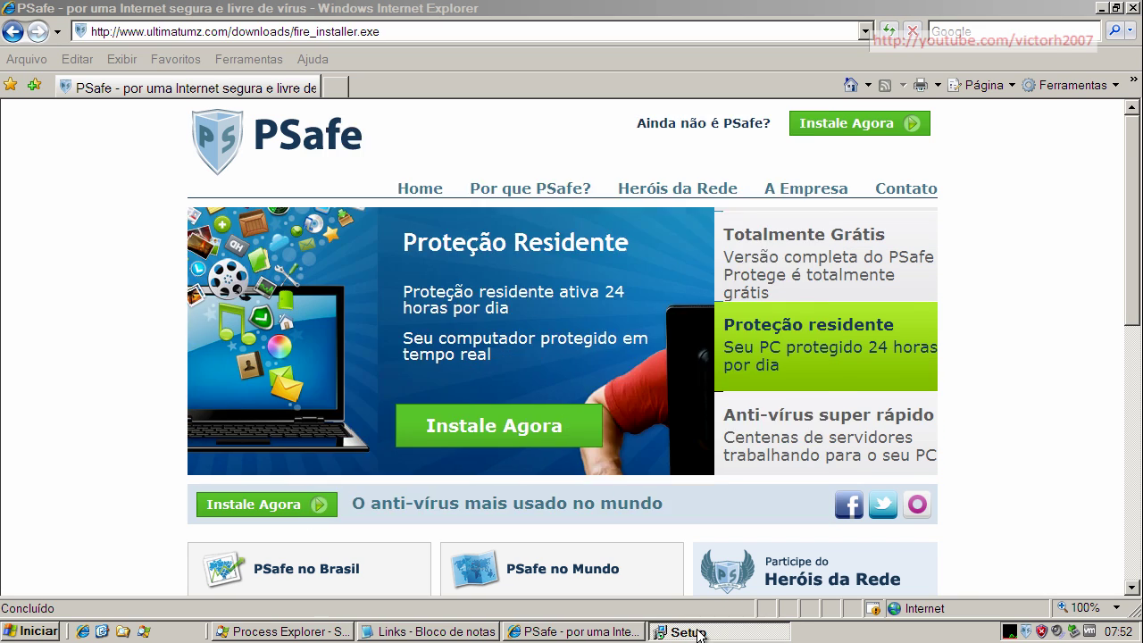
Install Fire 3D Screensaver in the default folder, accepting the RelevantKnowledge terms, and close the UltimatumZ page it opens
left_click(699, 635)
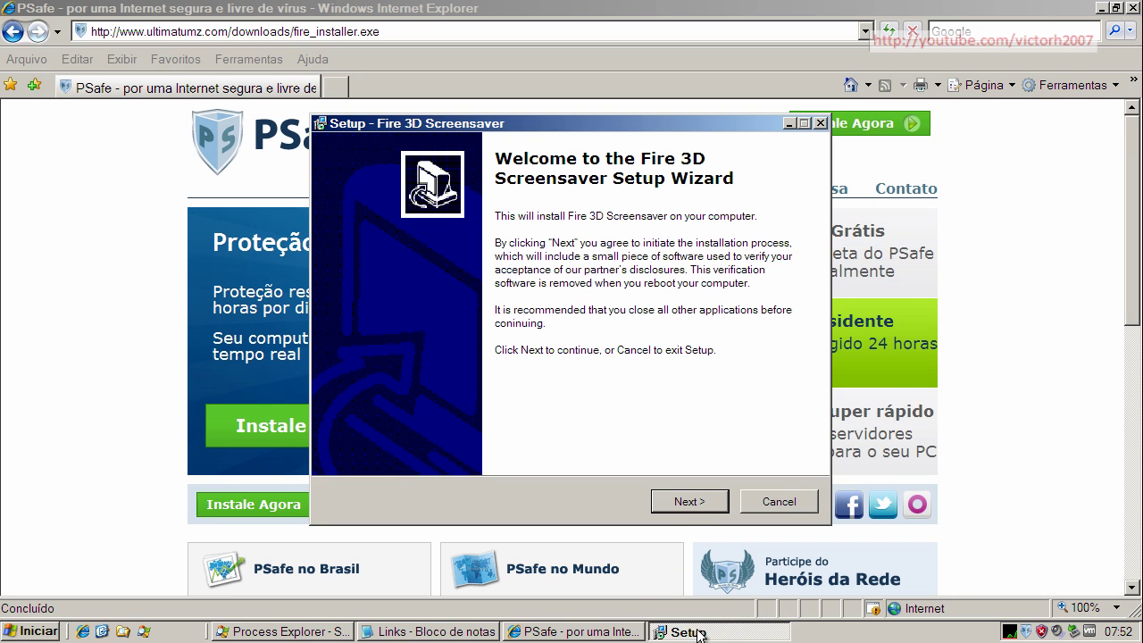
left_click(693, 511)
left_click(692, 499)
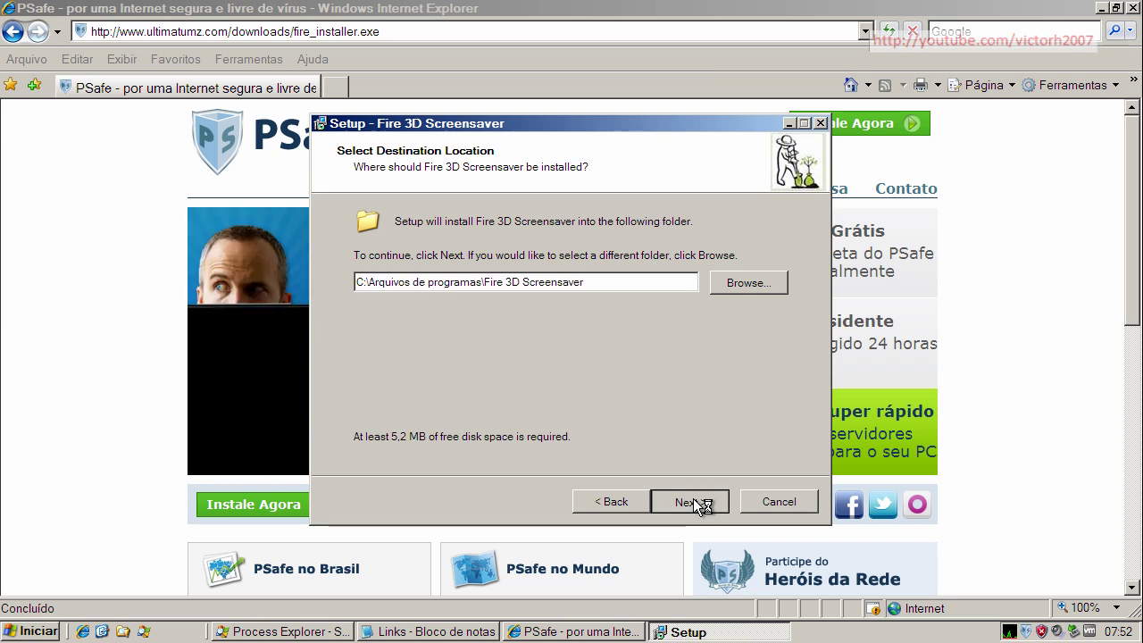
left_click(693, 498)
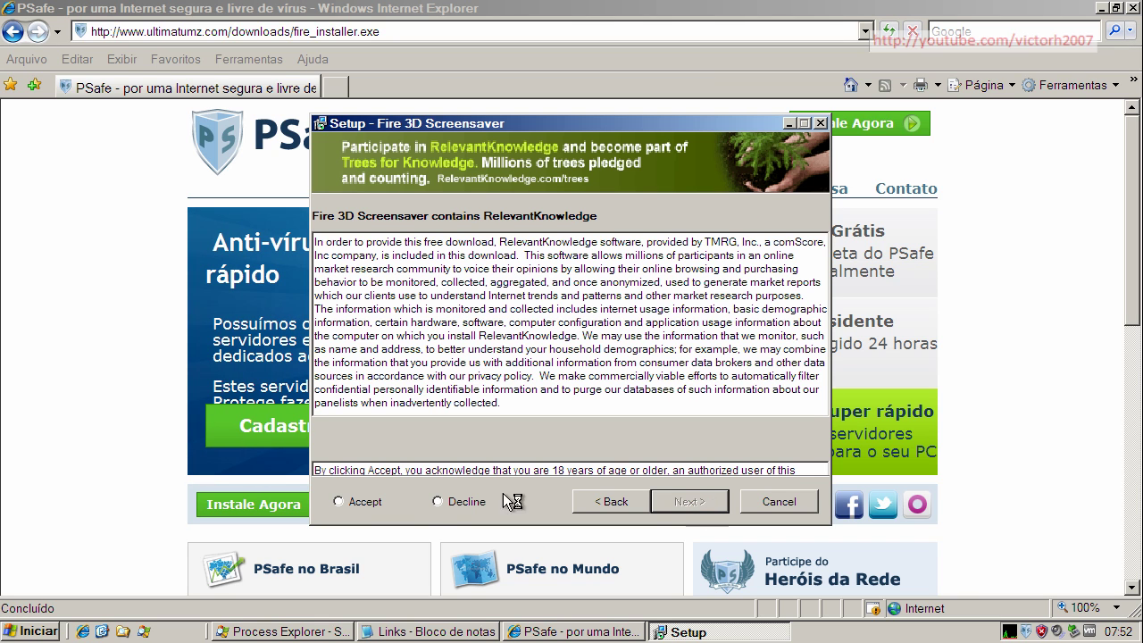
left_click(338, 501)
left_click(672, 498)
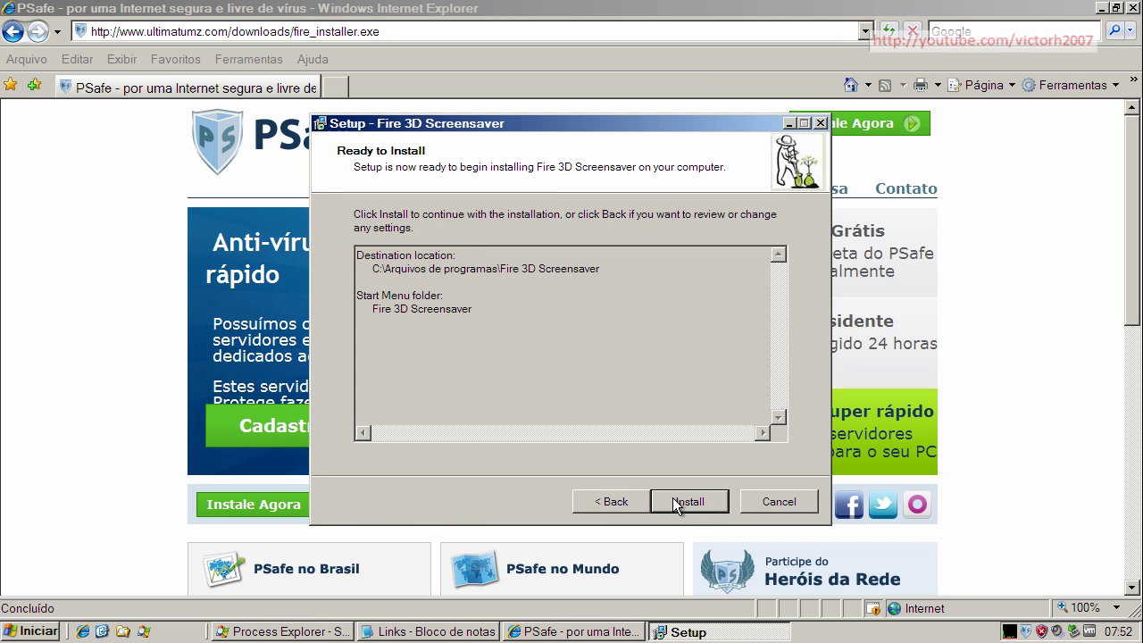
left_click(719, 498)
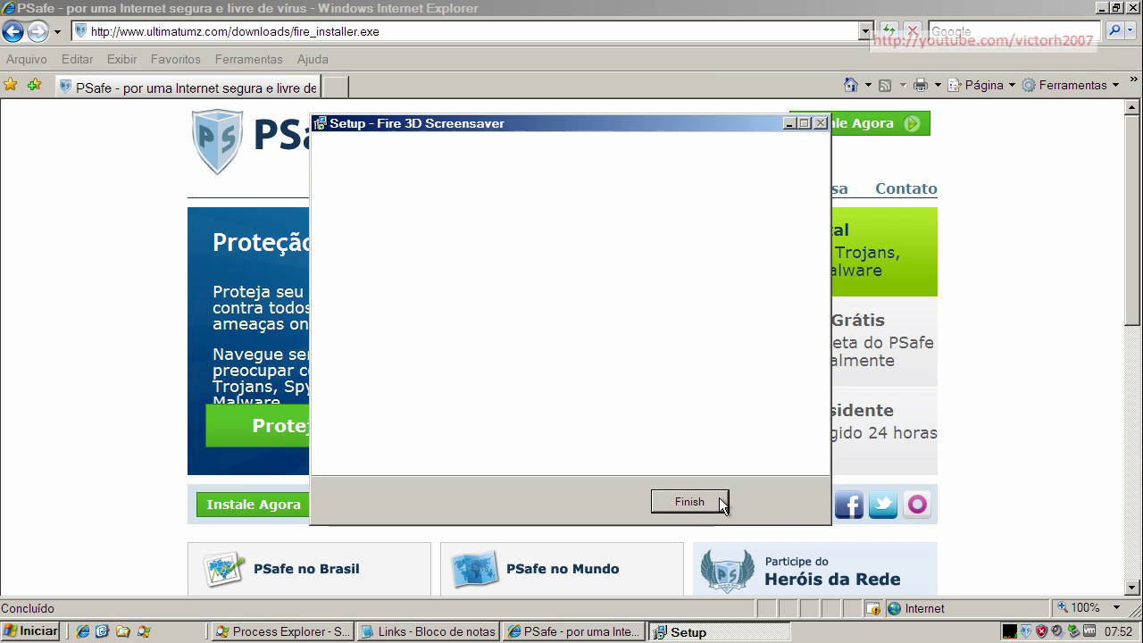
left_click(690, 502)
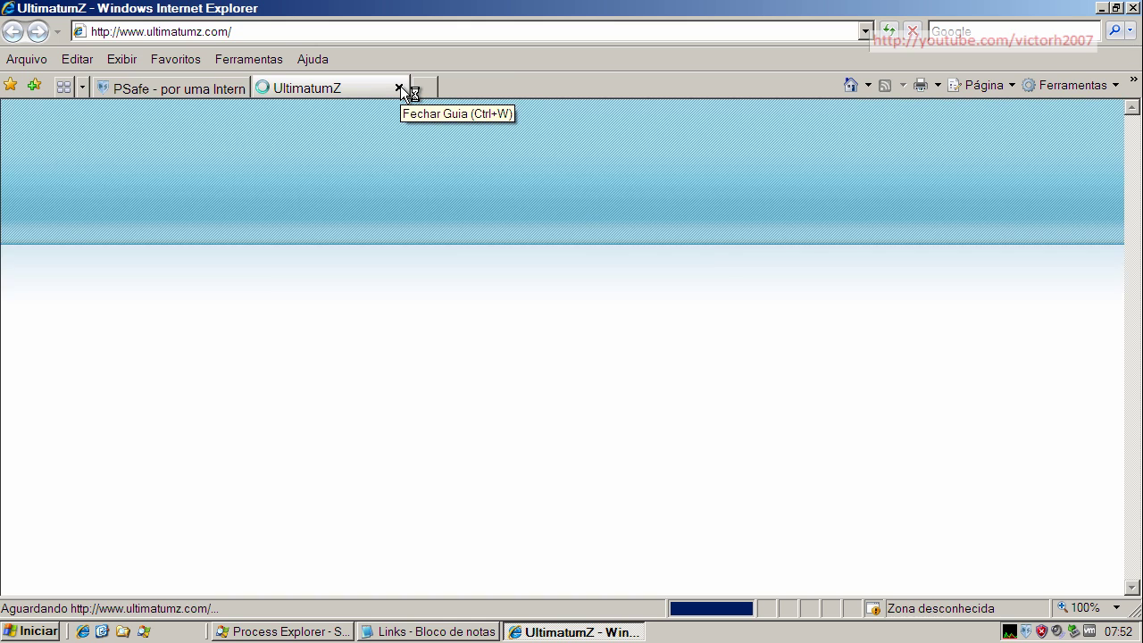
left_click(399, 88)
Copy the multimediafreecodek.com/New-Video-Addon.48563.exe link from the Links note and paste it as the browser address
left_click(411, 633)
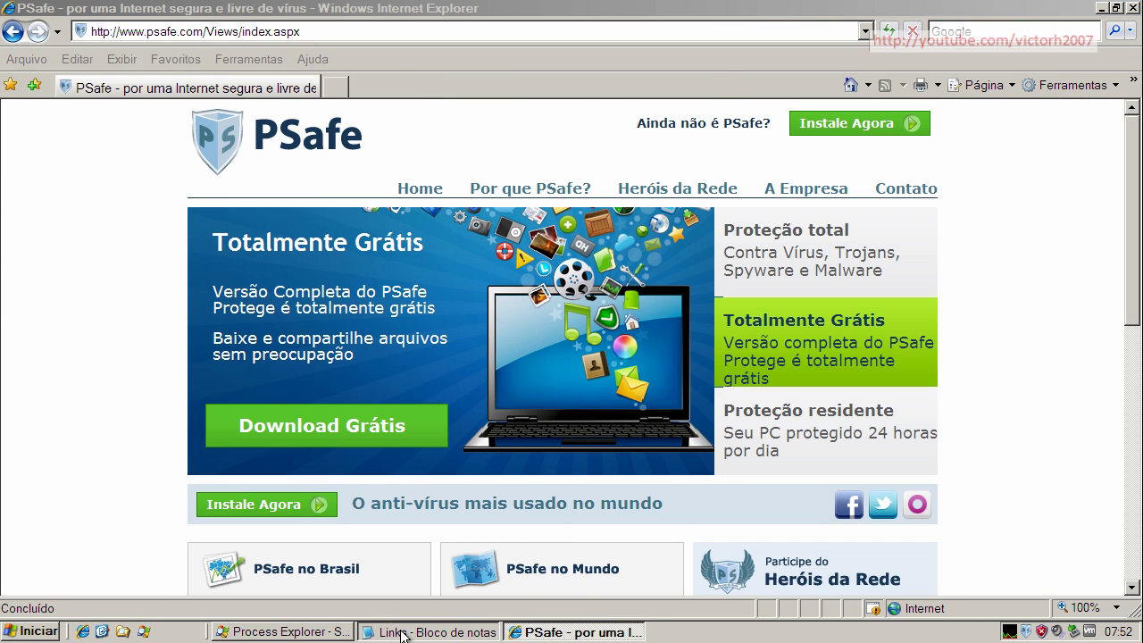
left_click(283, 389)
double_click(284, 388)
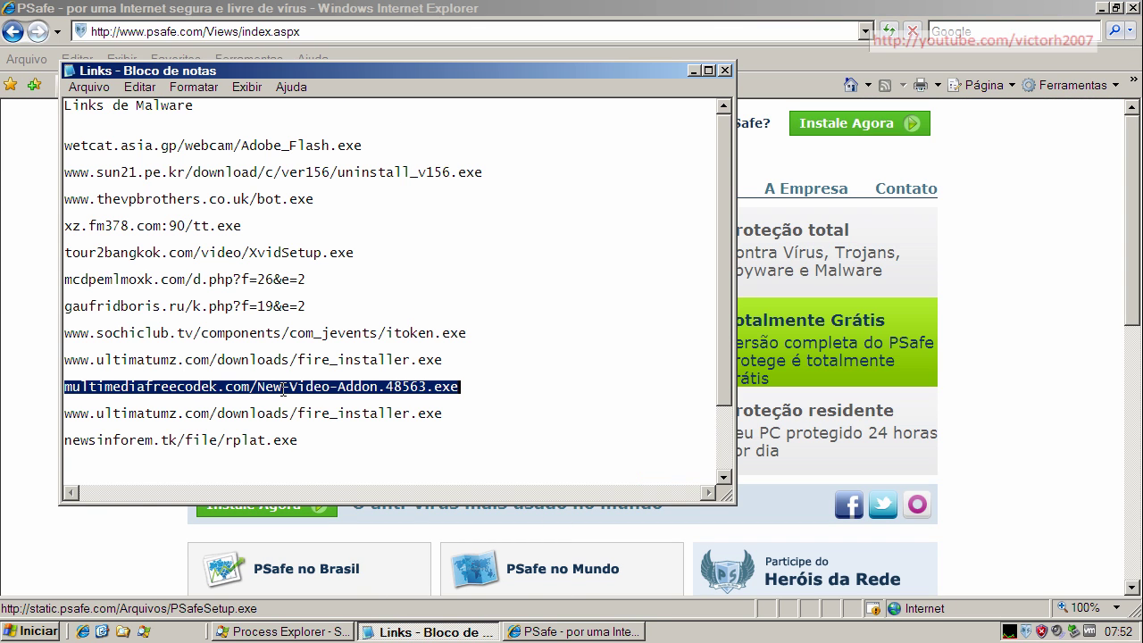
right_click(284, 389)
left_click(318, 444)
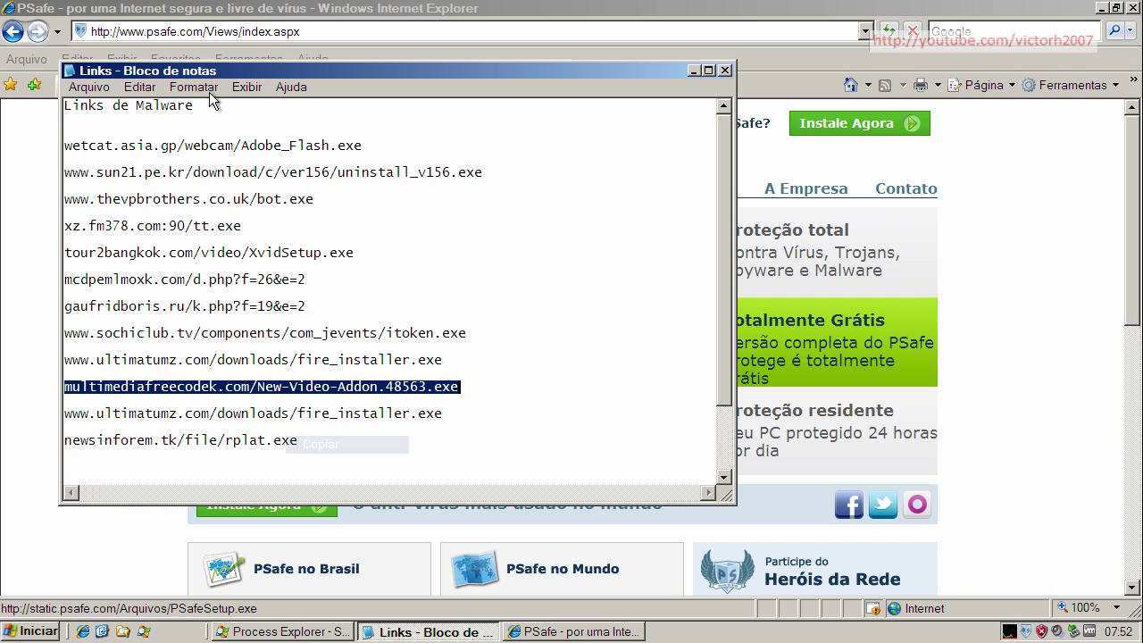
left_click(190, 30)
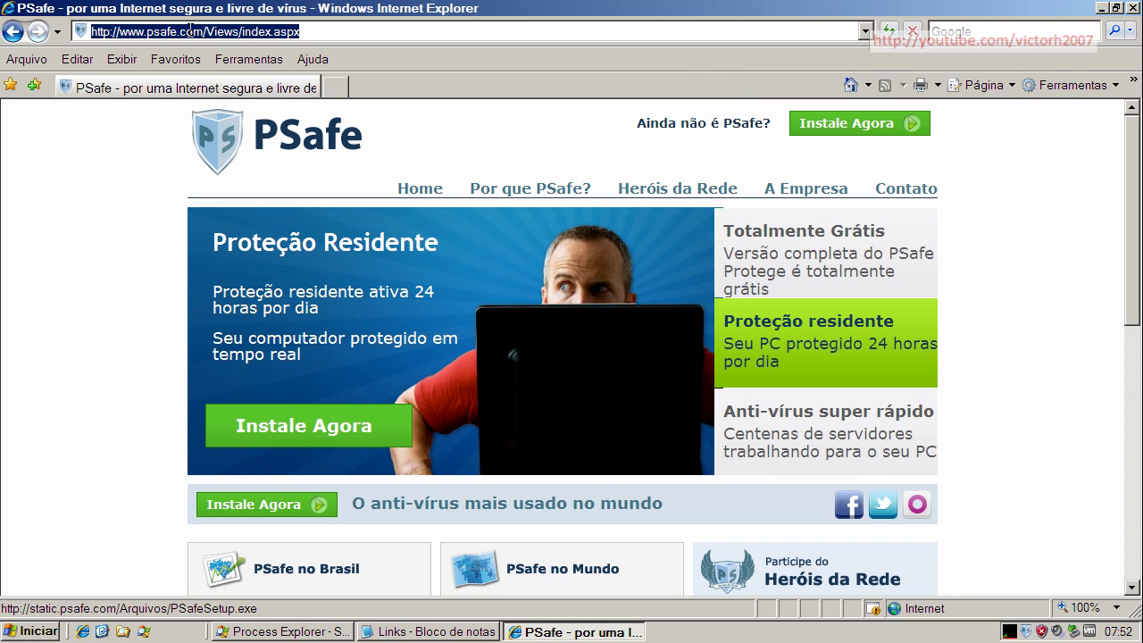
key("ctrl+v")
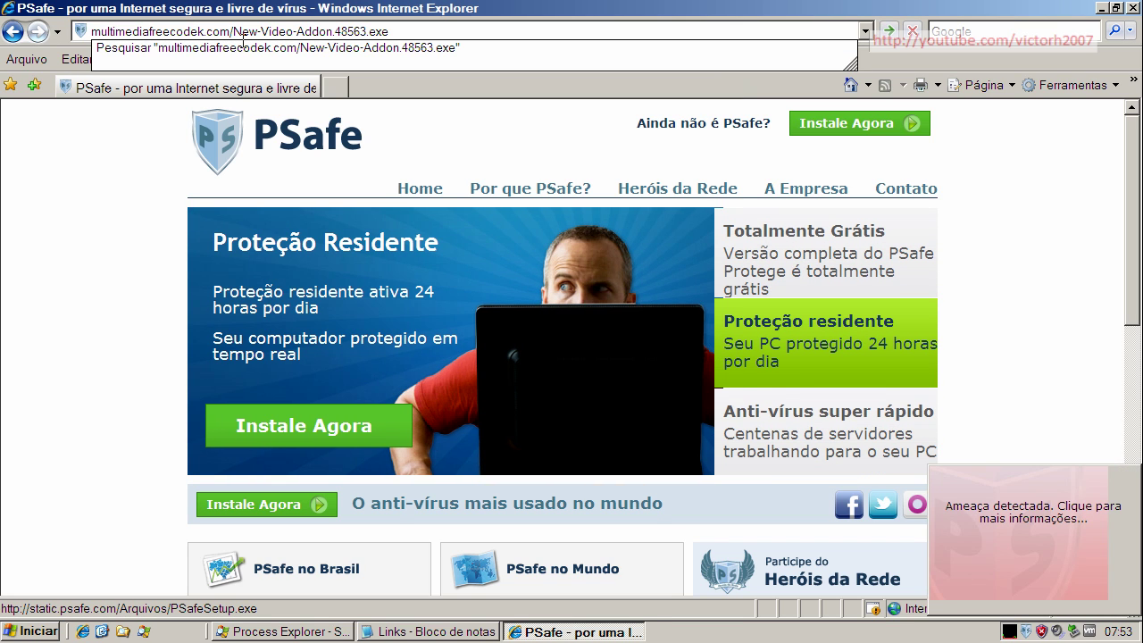
Check the new threat alert in PSafe Protege, close its window and minimize the Links note
left_click(1063, 515)
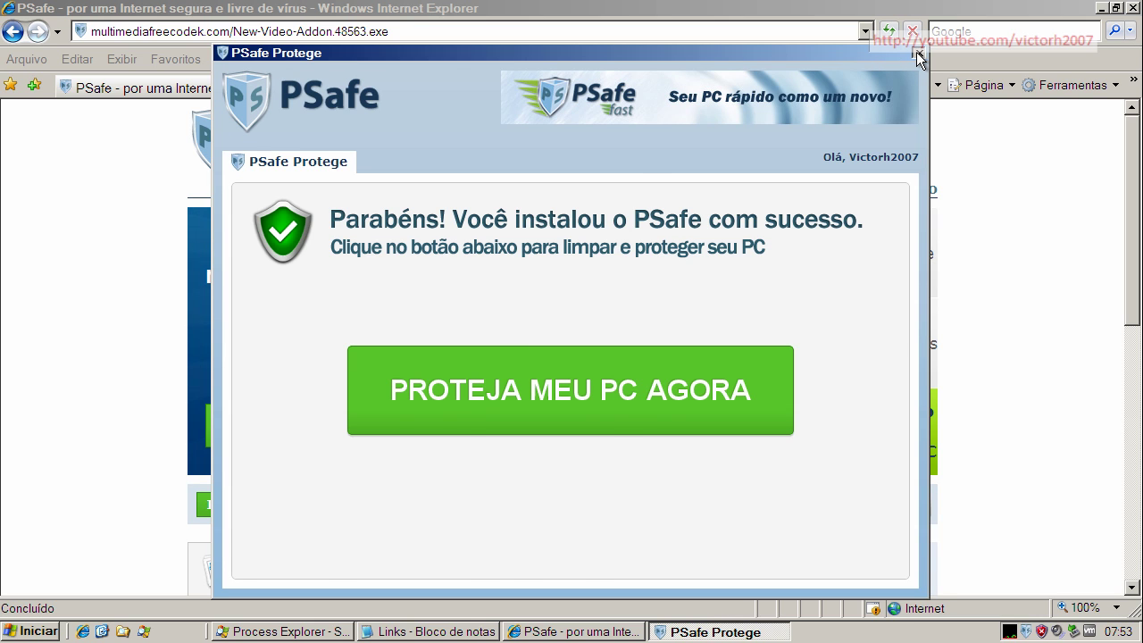
left_click(918, 54)
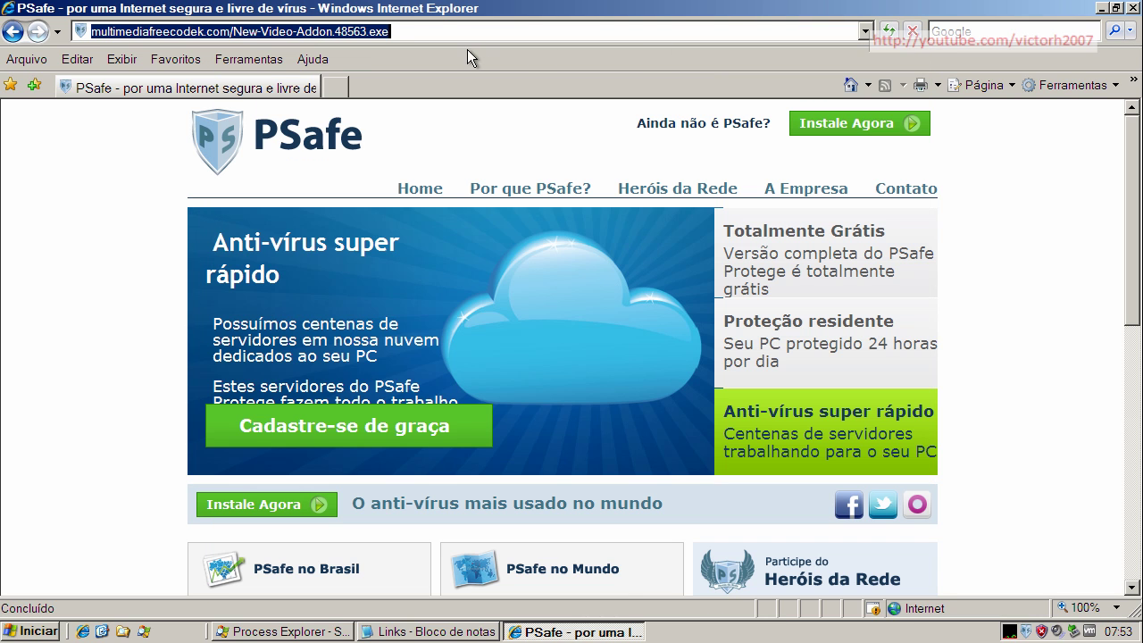
left_click(404, 634)
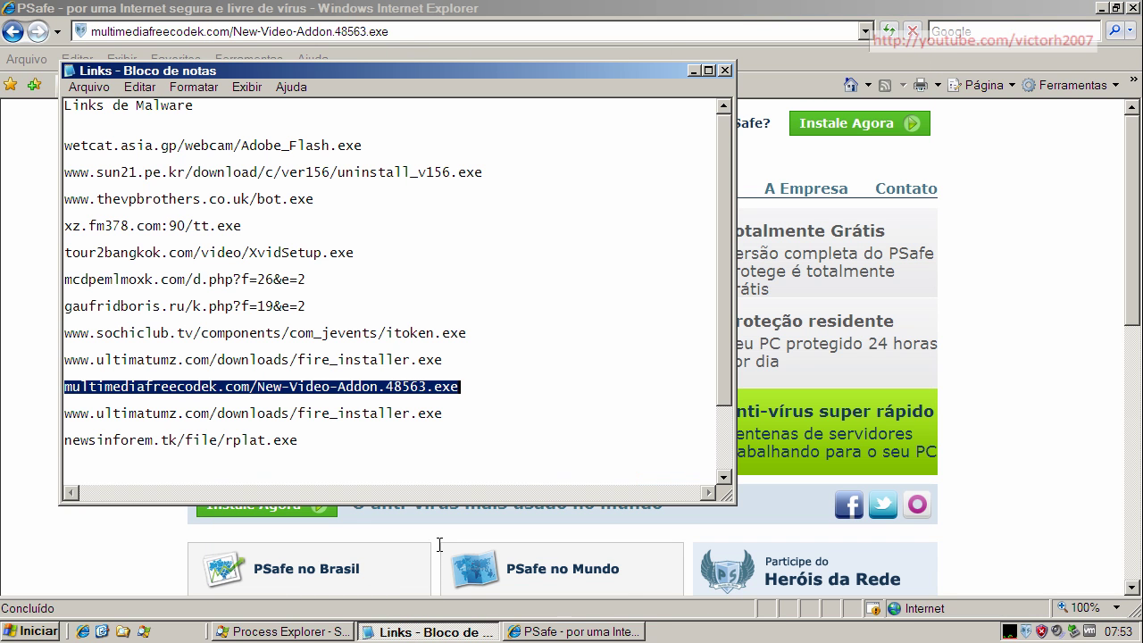
left_click(694, 72)
Load the New-Video-Addon.48563.exe address in the browser and run the downloaded file
left_click(438, 31)
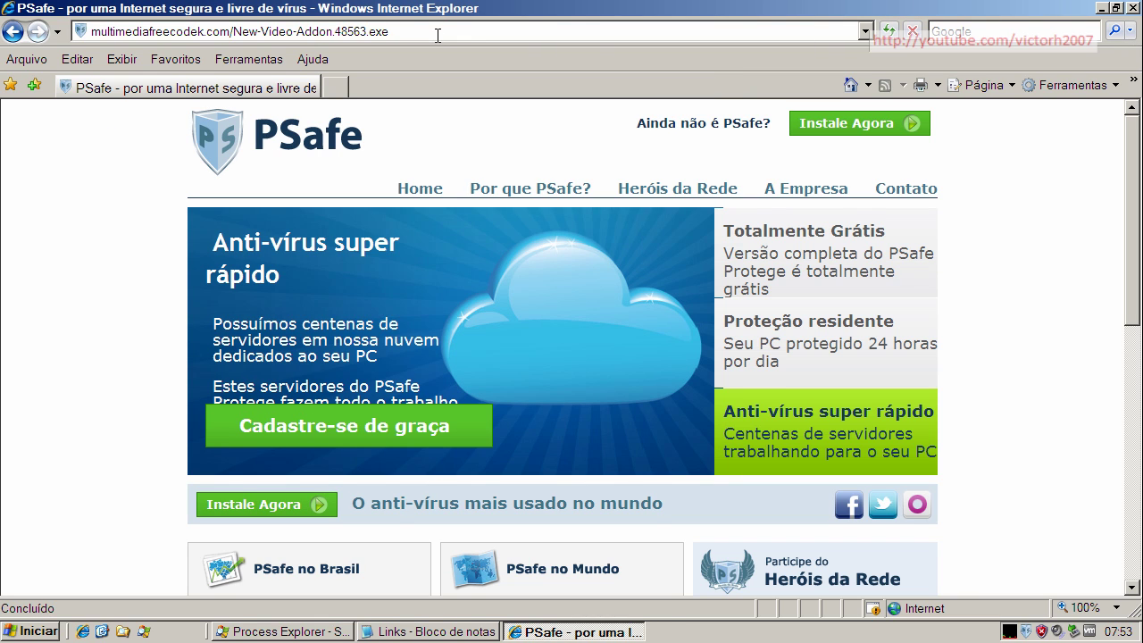
key("Return")
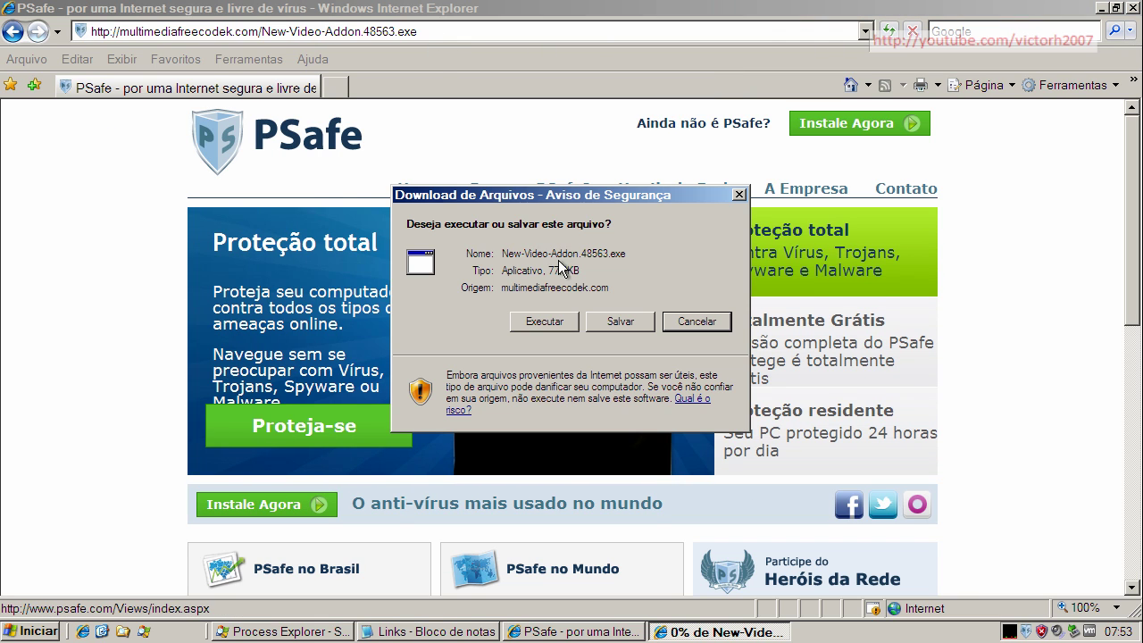
left_click(547, 322)
left_click(668, 304)
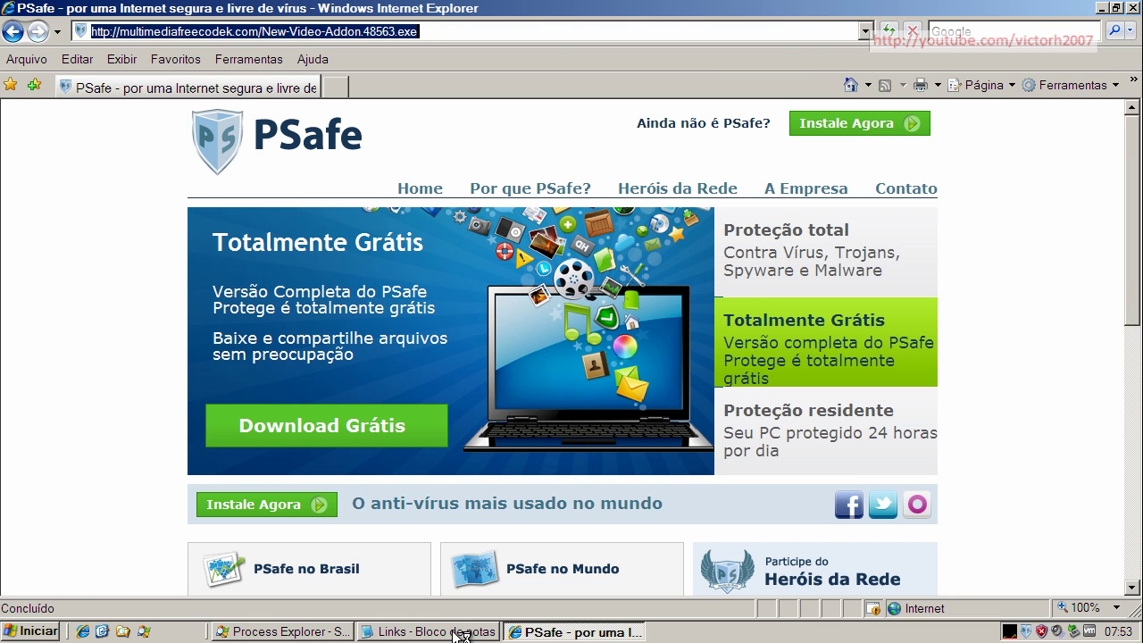
left_click(728, 403)
left_click(423, 631)
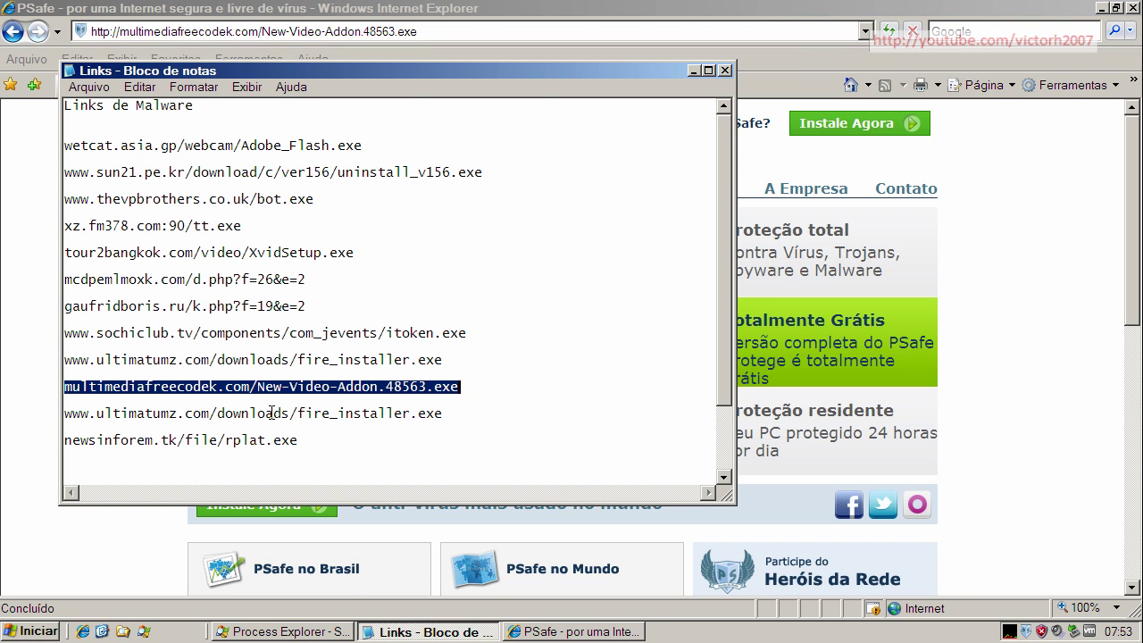
double_click(271, 413)
right_click(270, 413)
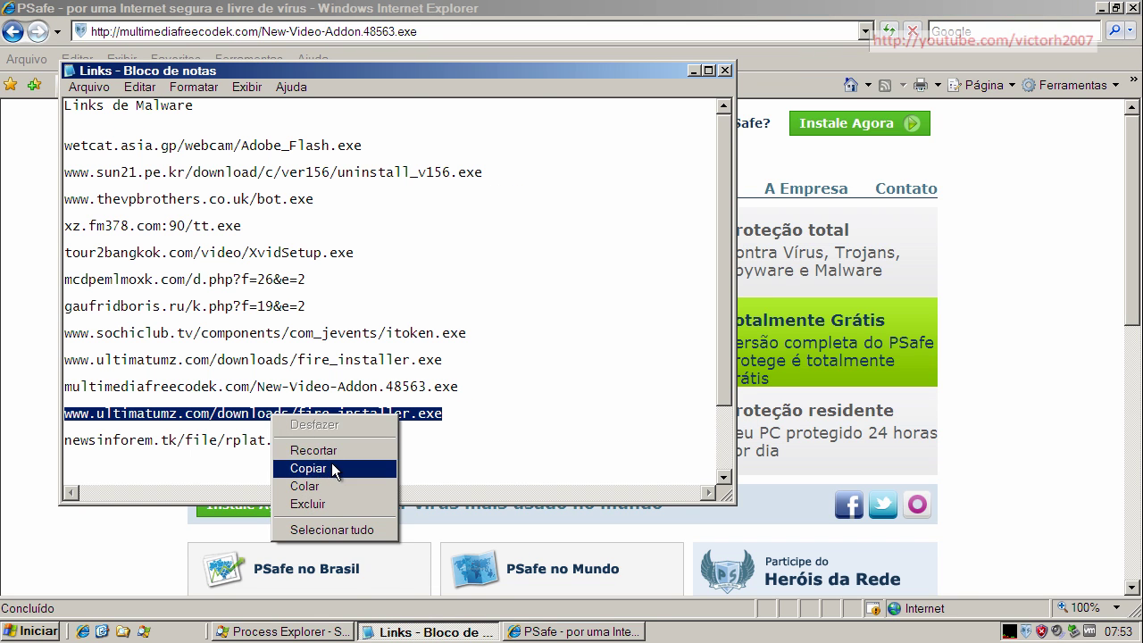
left_click(331, 465)
left_click(242, 31)
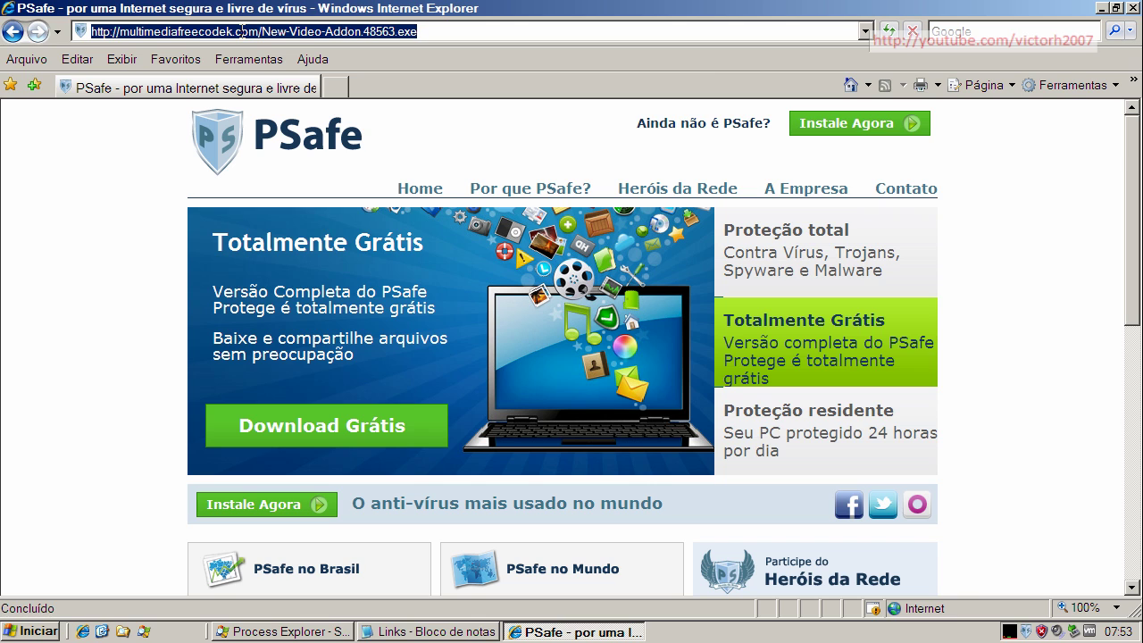
key("ctrl+v")
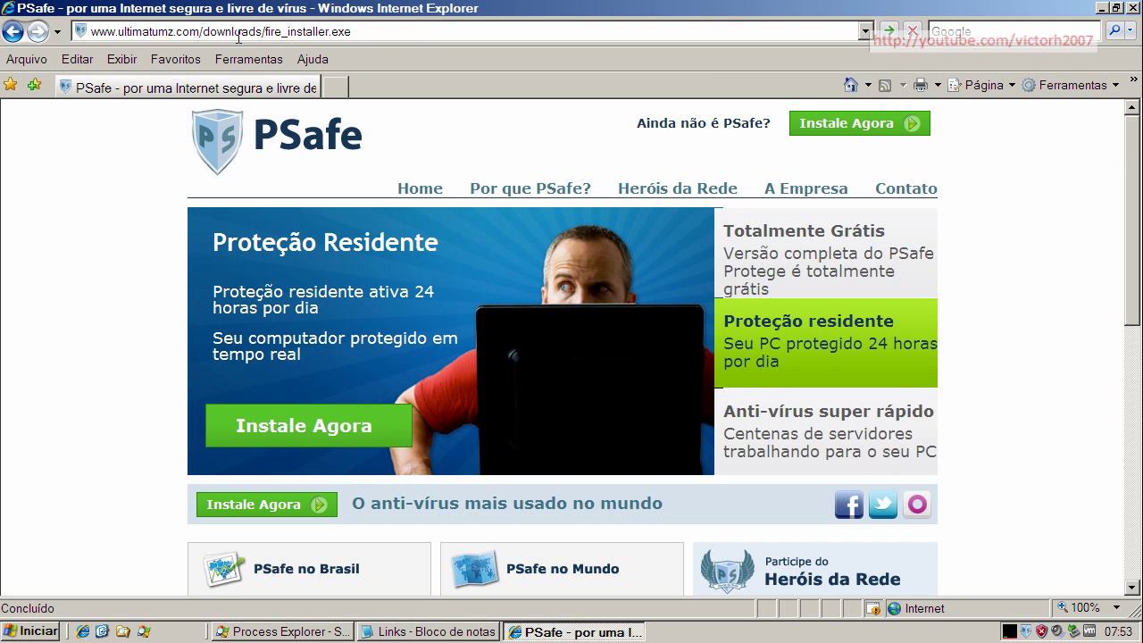
Load the pasted fire_installer.exe address and run the file despite its unknown publisher
key("Return")
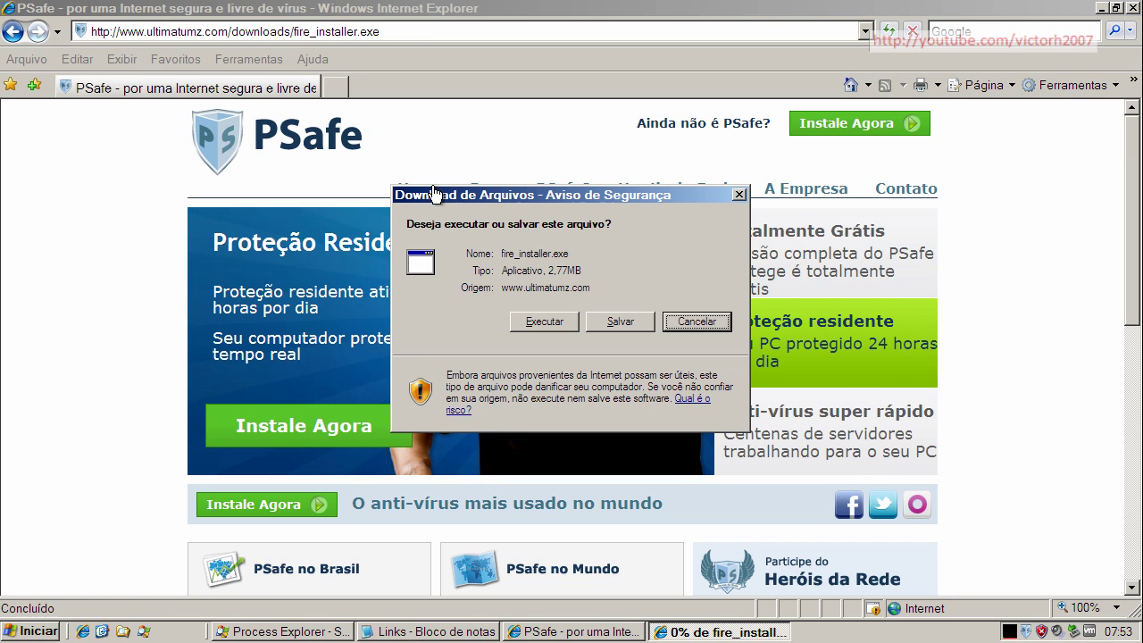
left_click(527, 322)
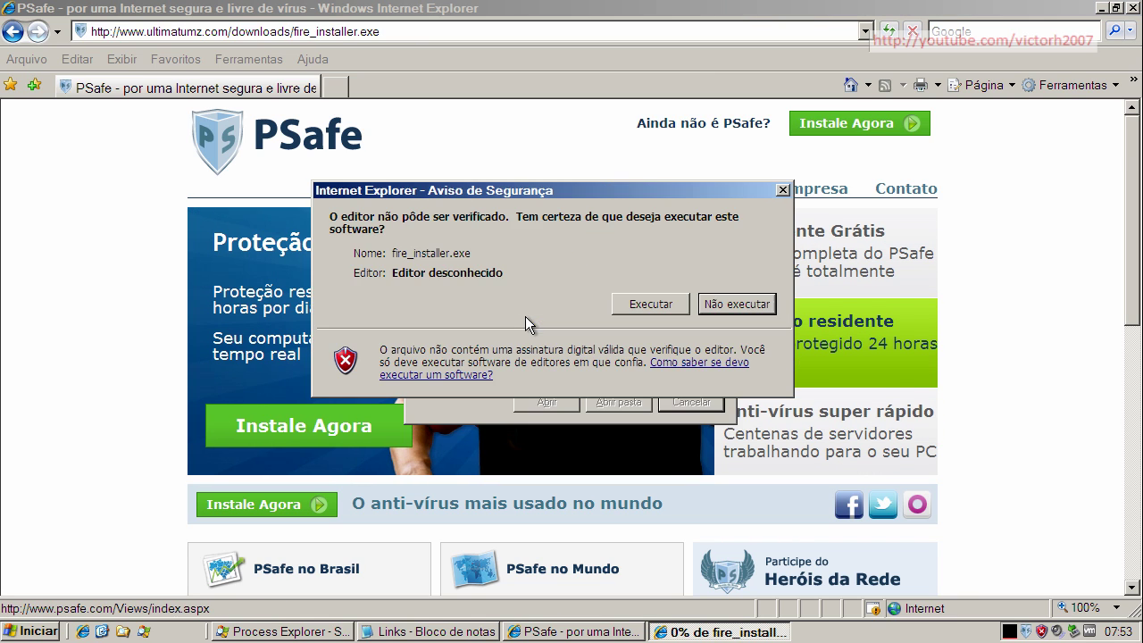
left_click(674, 307)
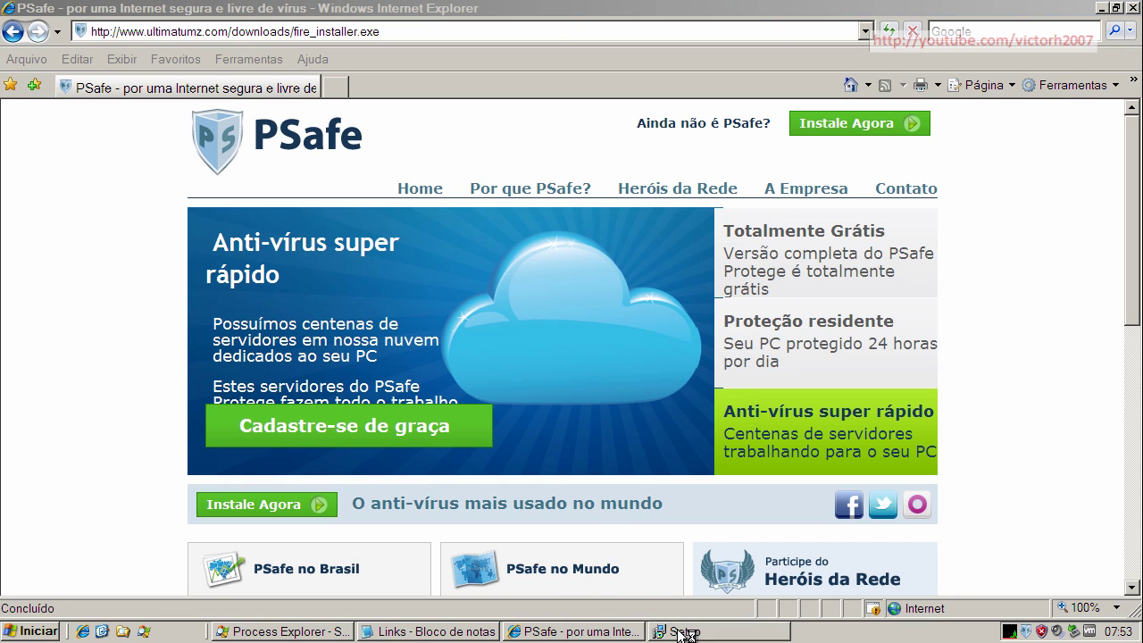
Complete the Fire 3D Screensaver setup, accepting the RelevantKnowledge terms, and close the UltimatumZ page it opens
left_click(687, 632)
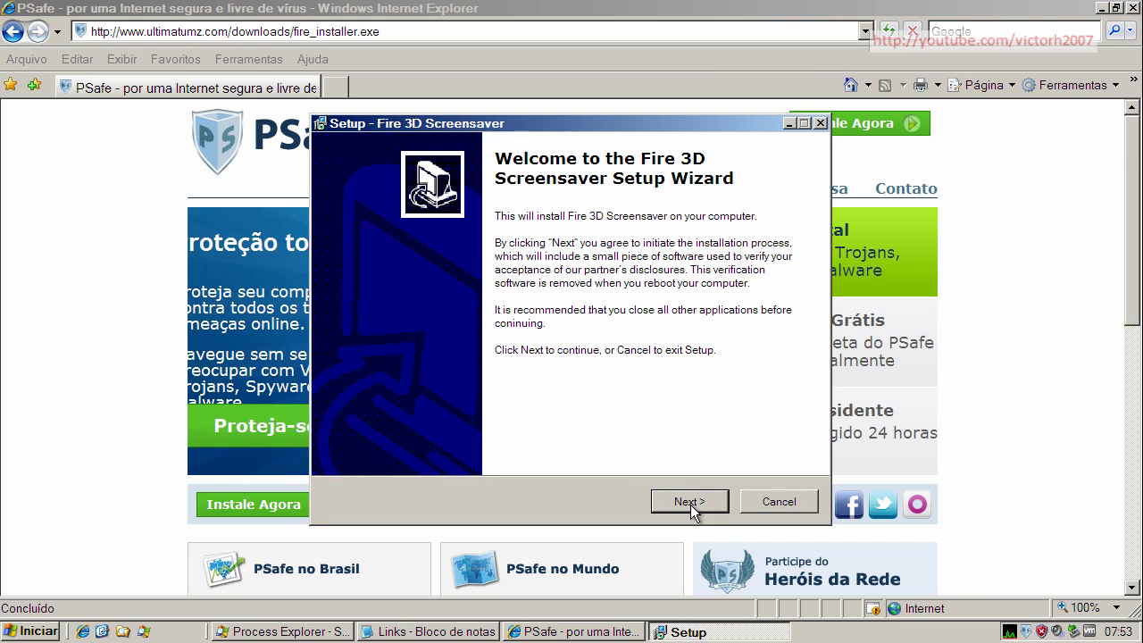
left_click(687, 504)
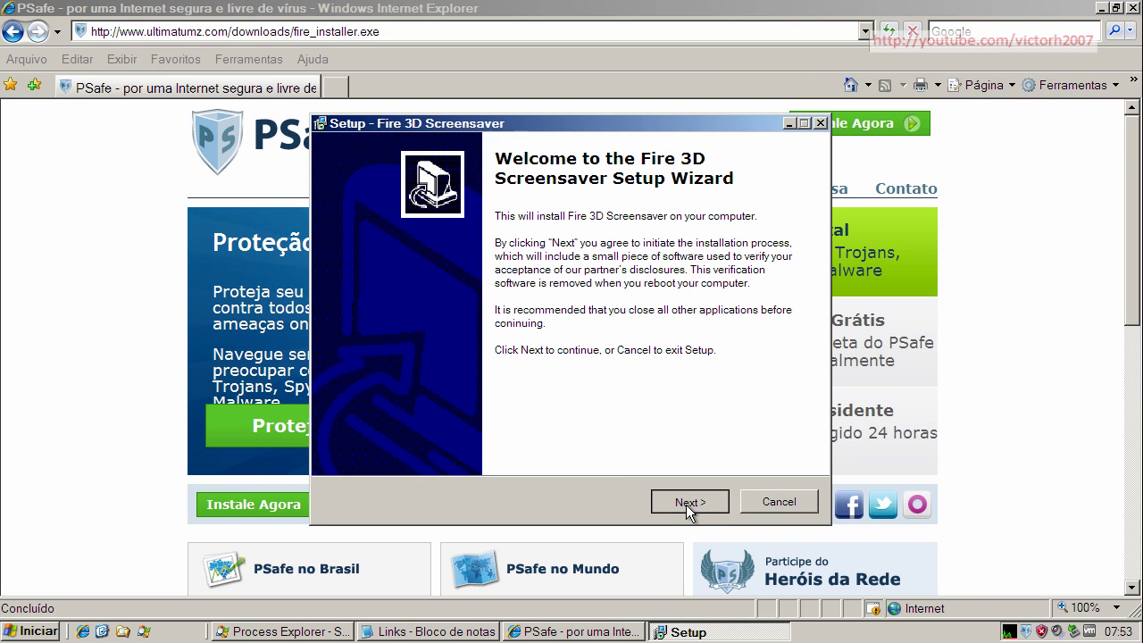
left_click(686, 505)
left_click(688, 500)
left_click(687, 500)
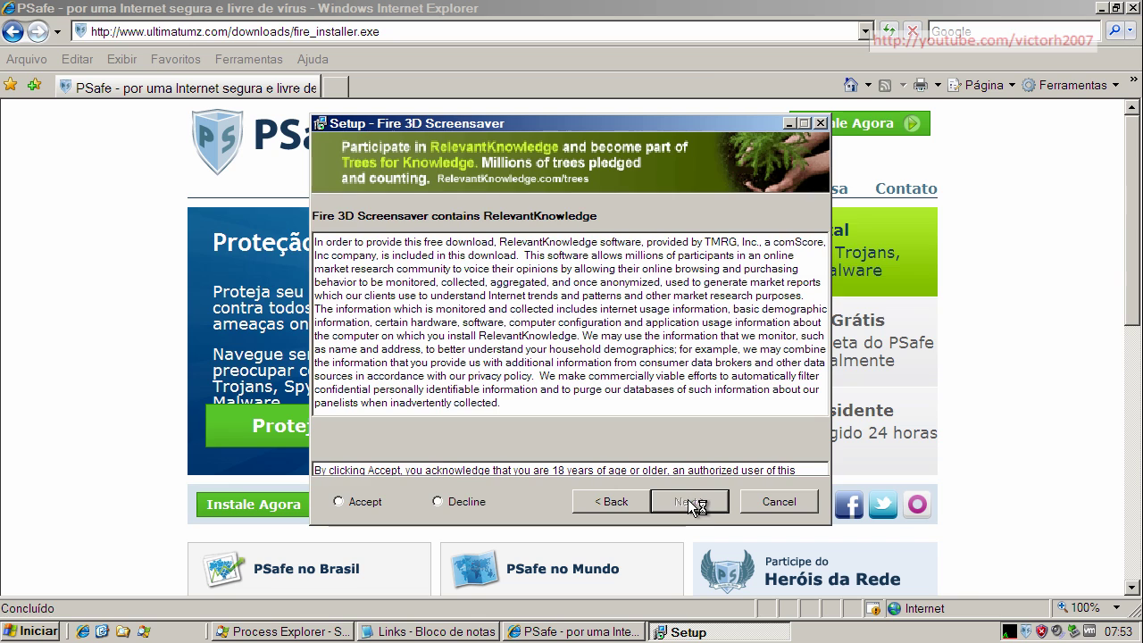
left_click(338, 502)
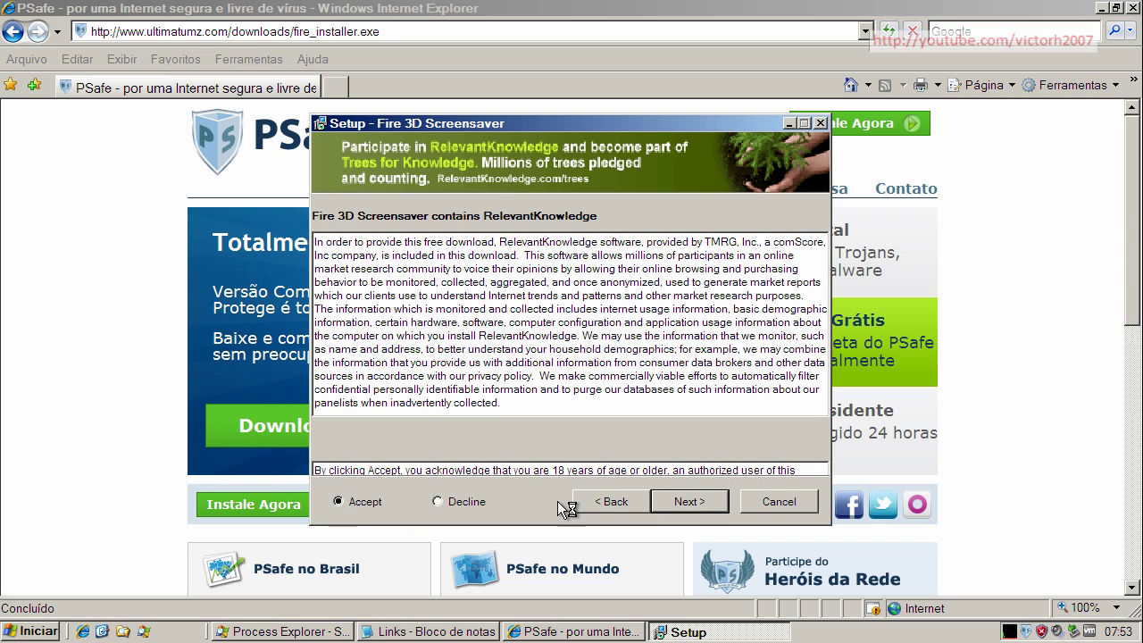
left_click(688, 501)
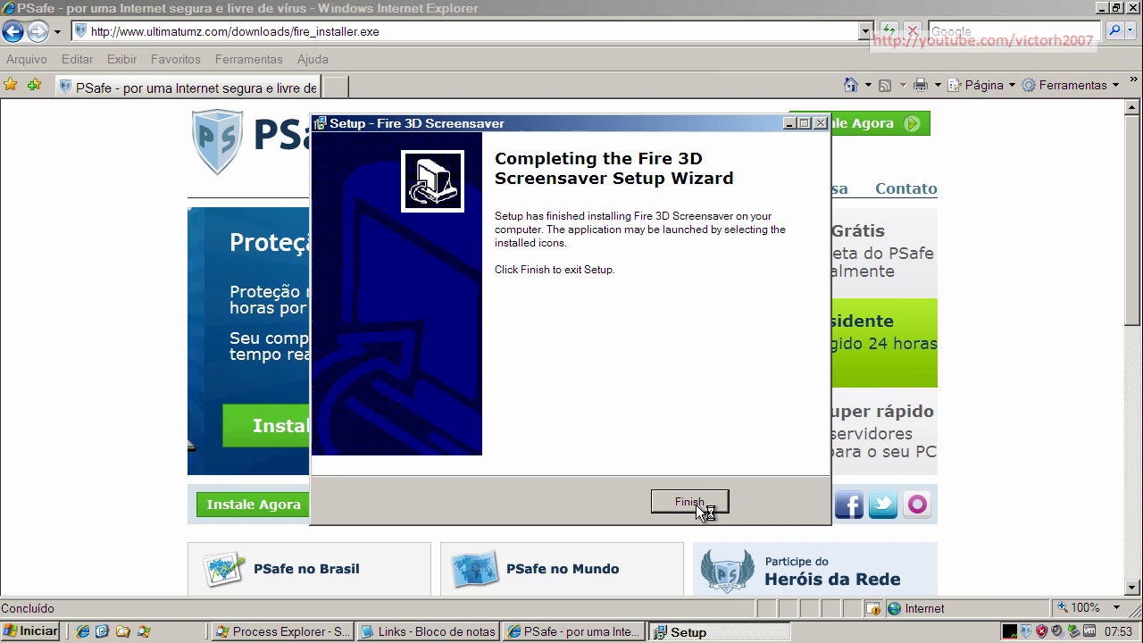
left_click(697, 503)
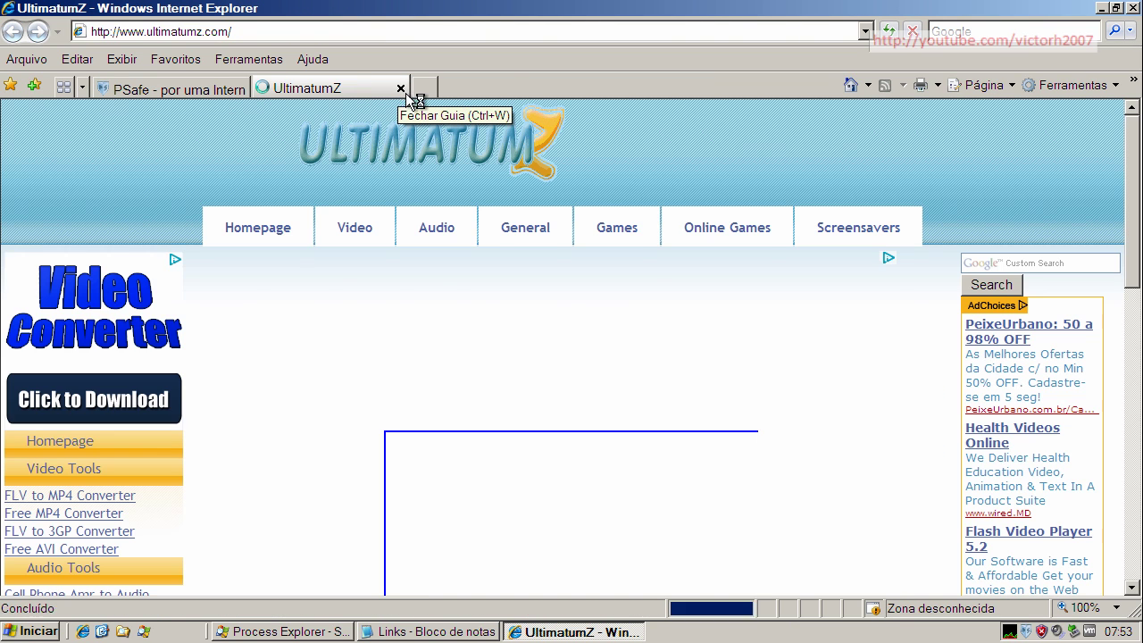
left_click(401, 88)
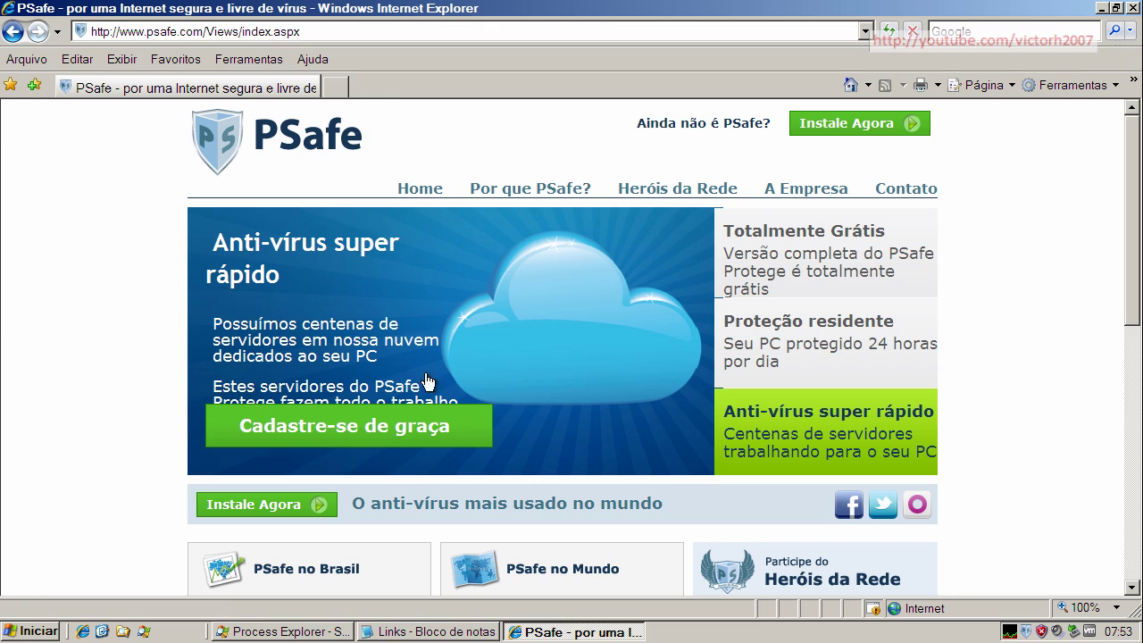
Copy the newsinforem.tk/file/rplat.exe link from the Links note, load it in the browser and run the file
left_click(440, 630)
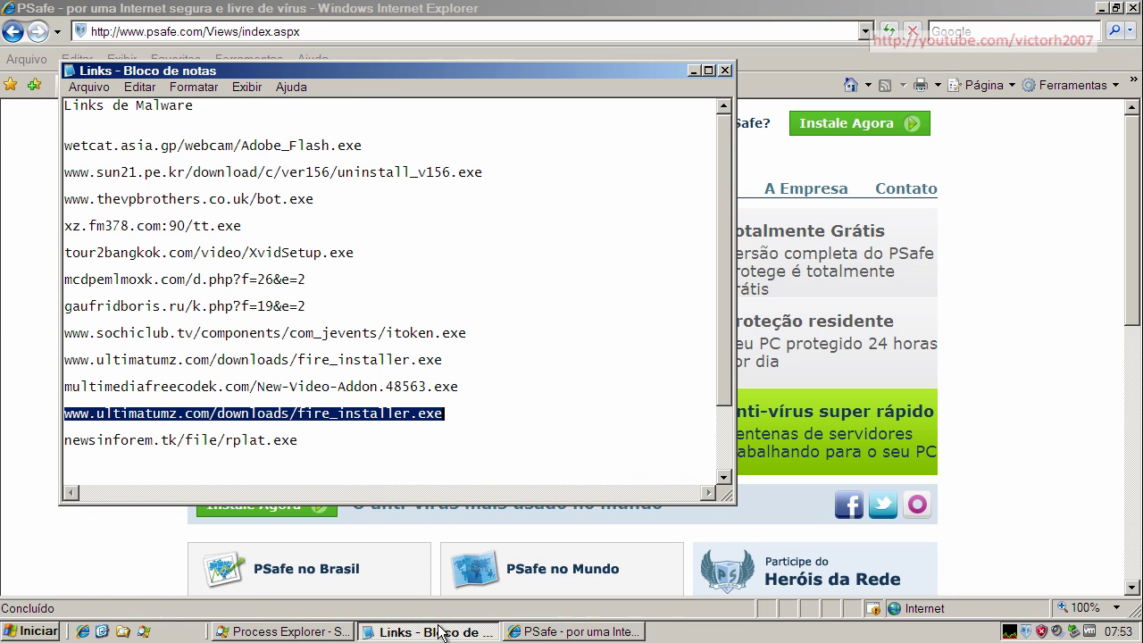
double_click(259, 442)
right_click(260, 445)
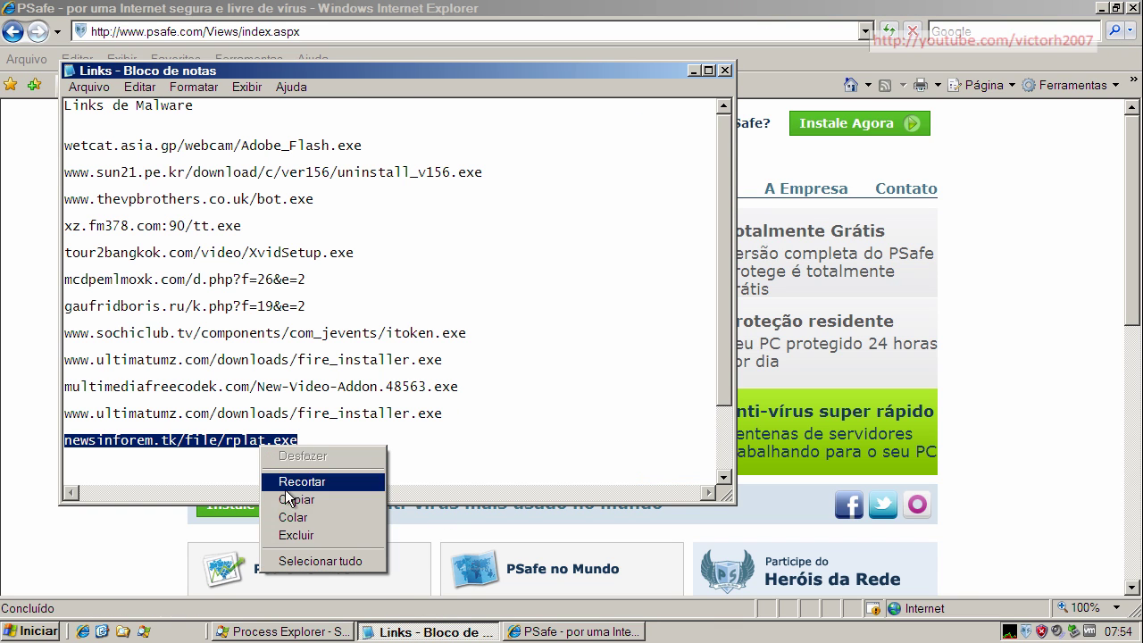
left_click(295, 500)
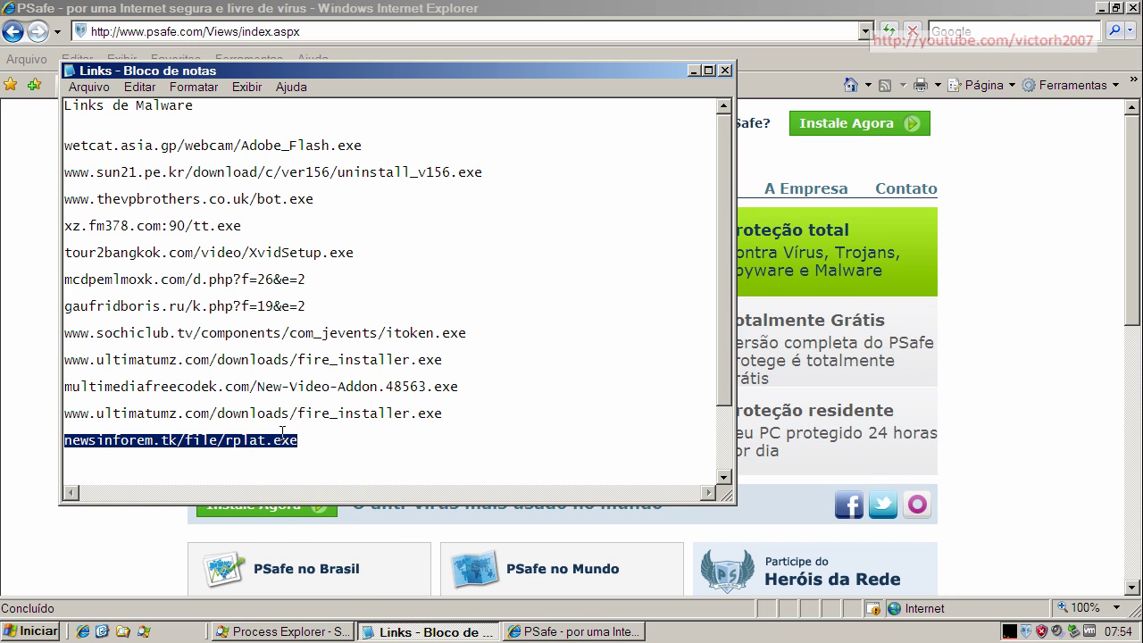
left_click(252, 32)
right_click(252, 34)
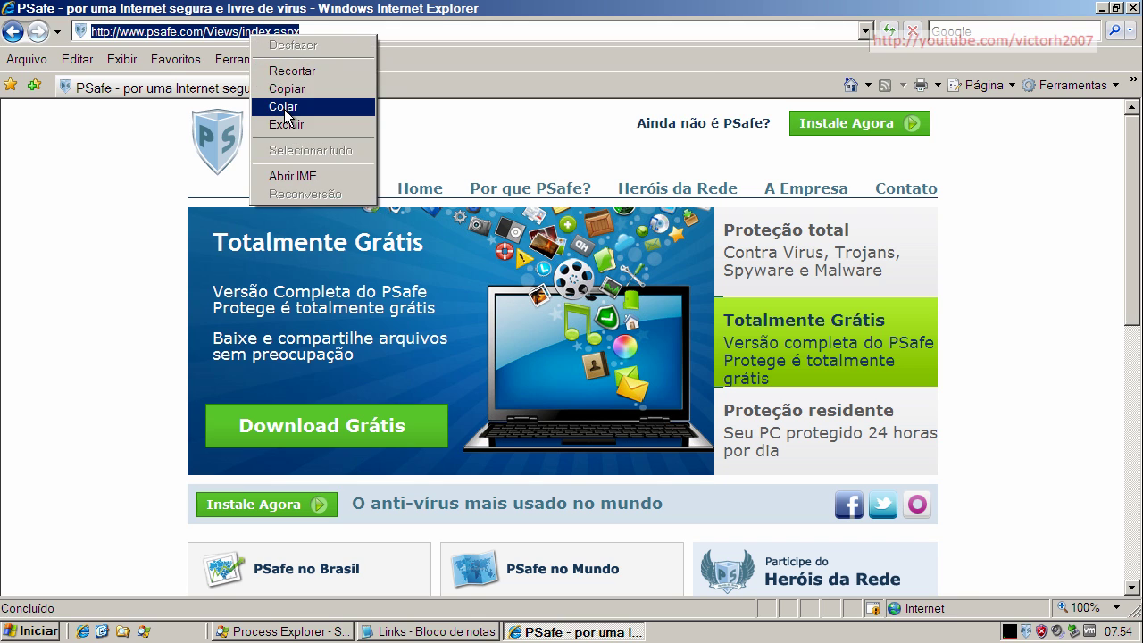
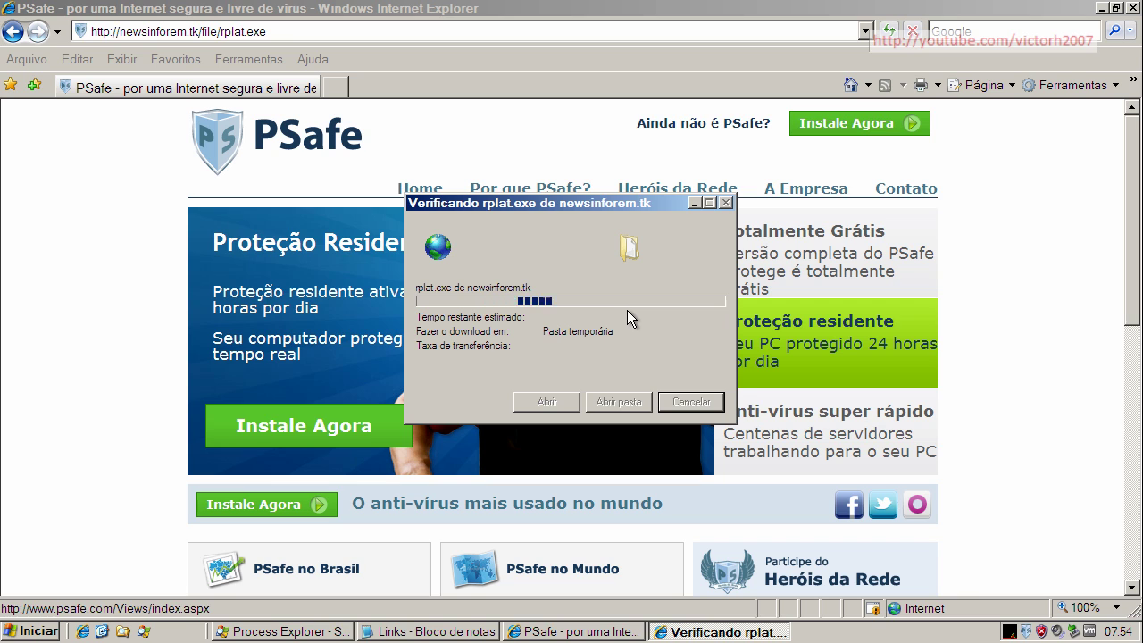
Copy the nfbc6f.dulnw.info:852/guoguo/setup_w02.exe link from the Links note and load it in the browser
left_click(440, 629)
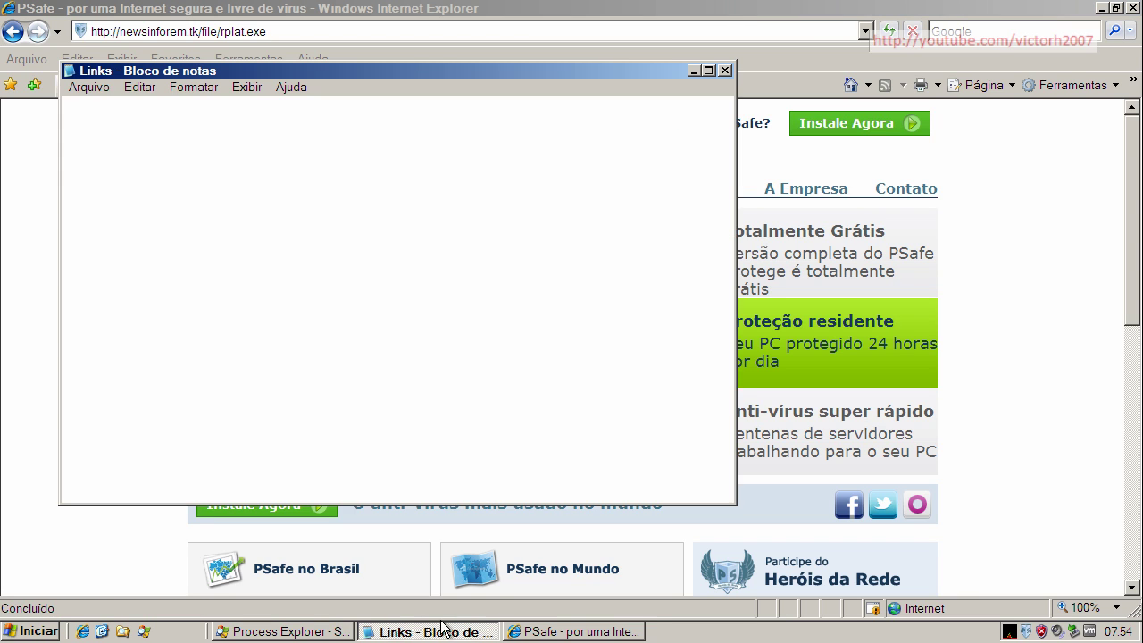
left_click_drag(723, 339, 728, 402)
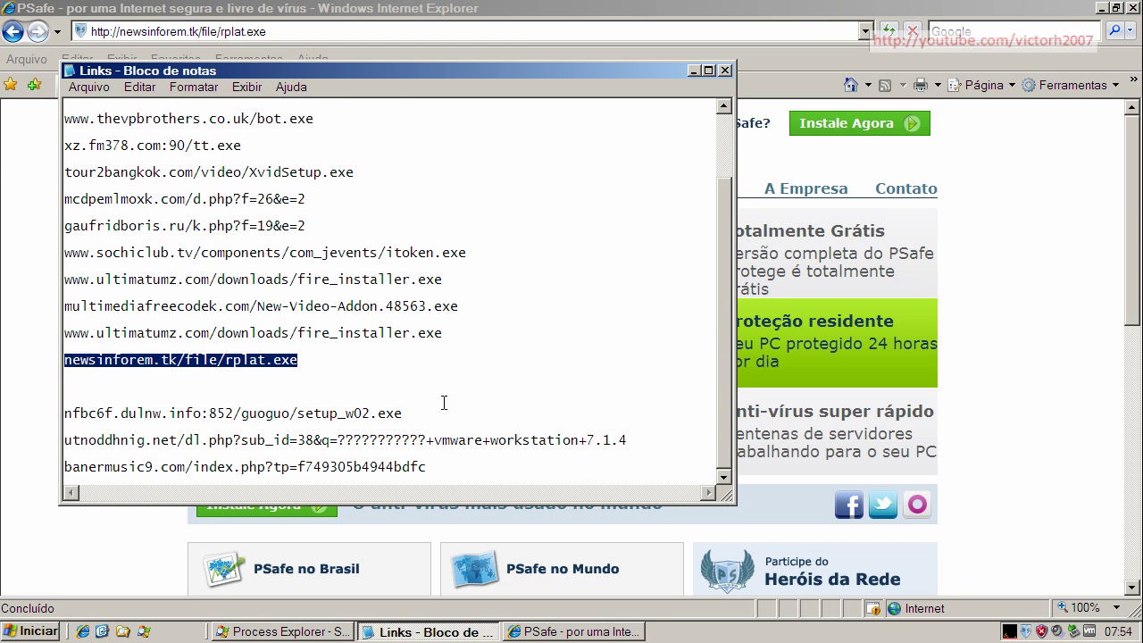
double_click(347, 413)
right_click(345, 413)
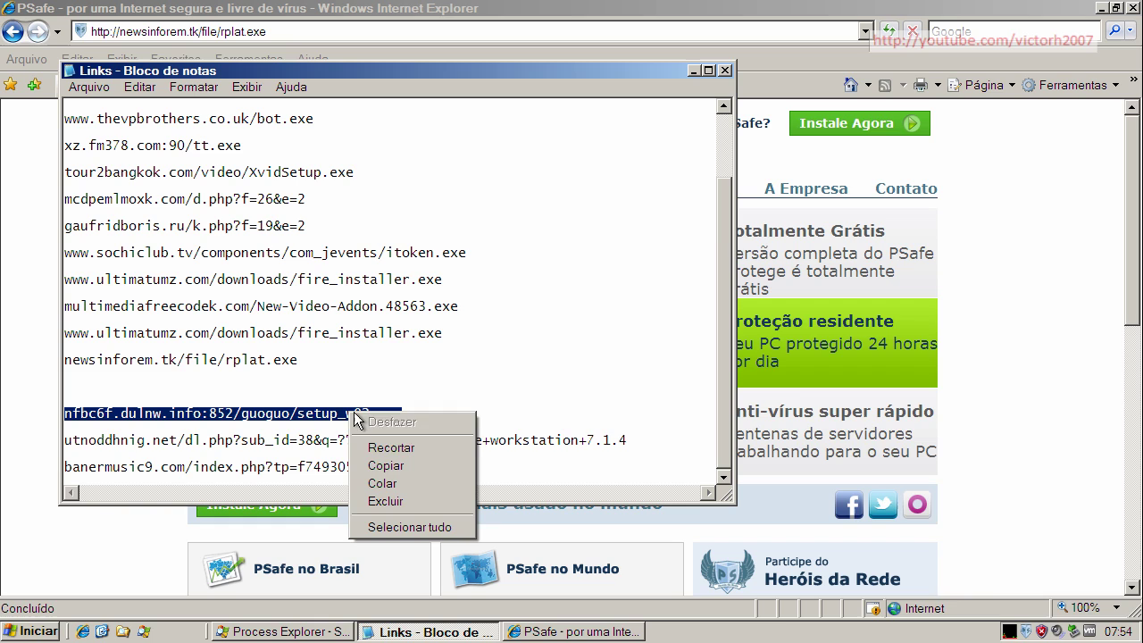
left_click(385, 465)
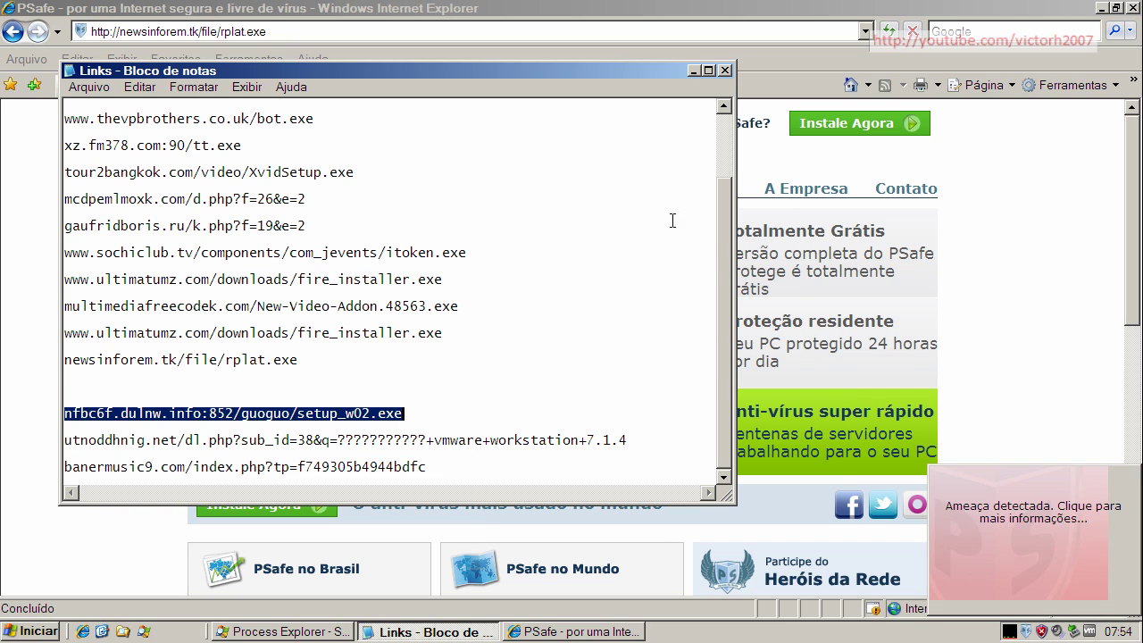
left_click(295, 32)
right_click(295, 32)
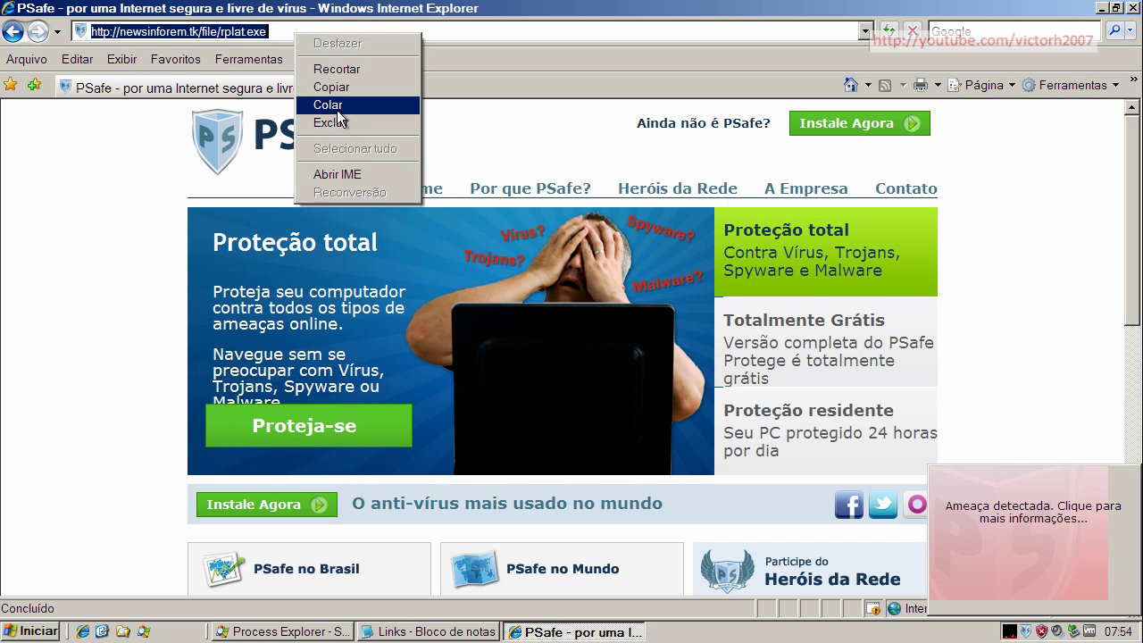
left_click(337, 106)
key("Return")
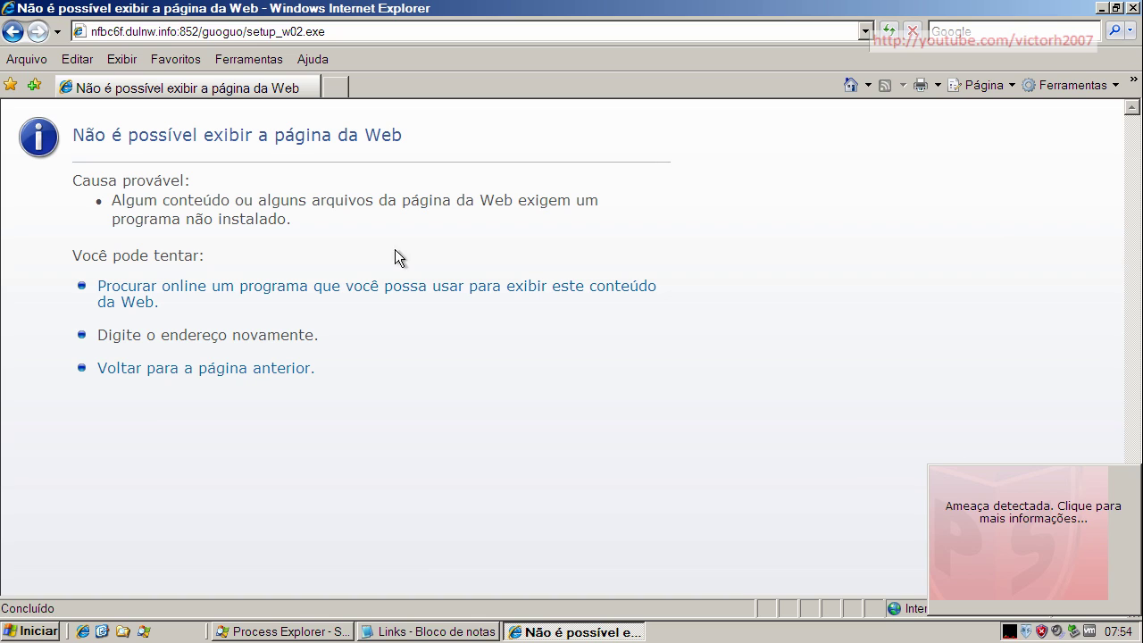
Copy the utnoddhnig.net/dl.php link for vmware+workstation+7.1.4 from the Links note
left_click(438, 633)
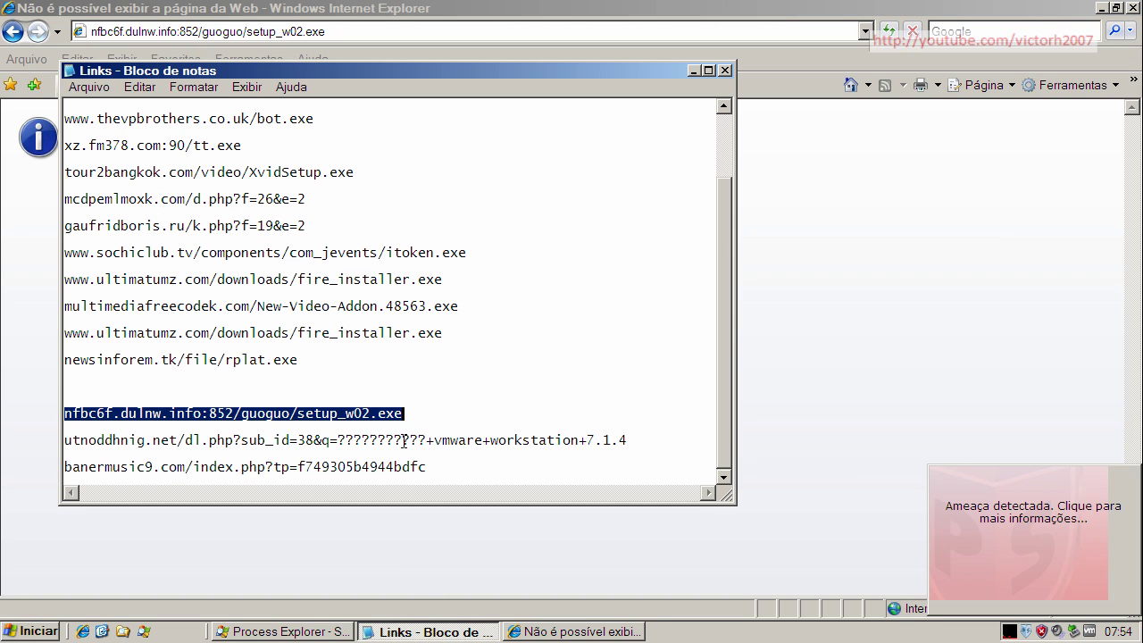
double_click(403, 440)
right_click(404, 441)
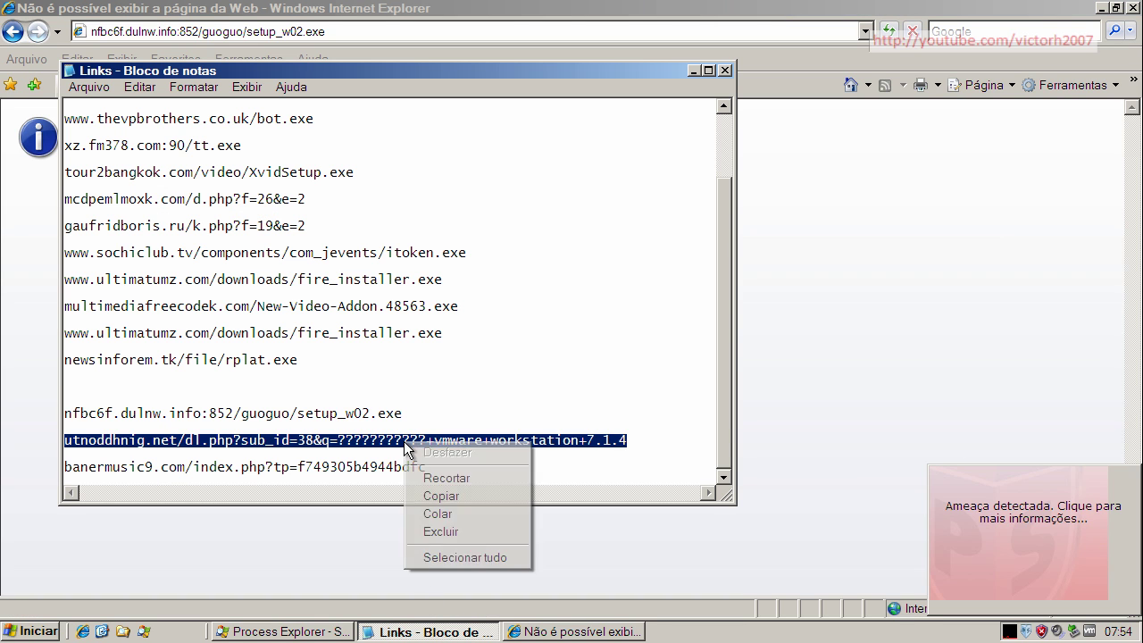
left_click(436, 497)
Return to the browser, open the PSafe Protege threat alert and close the PSafe window
left_click(294, 34)
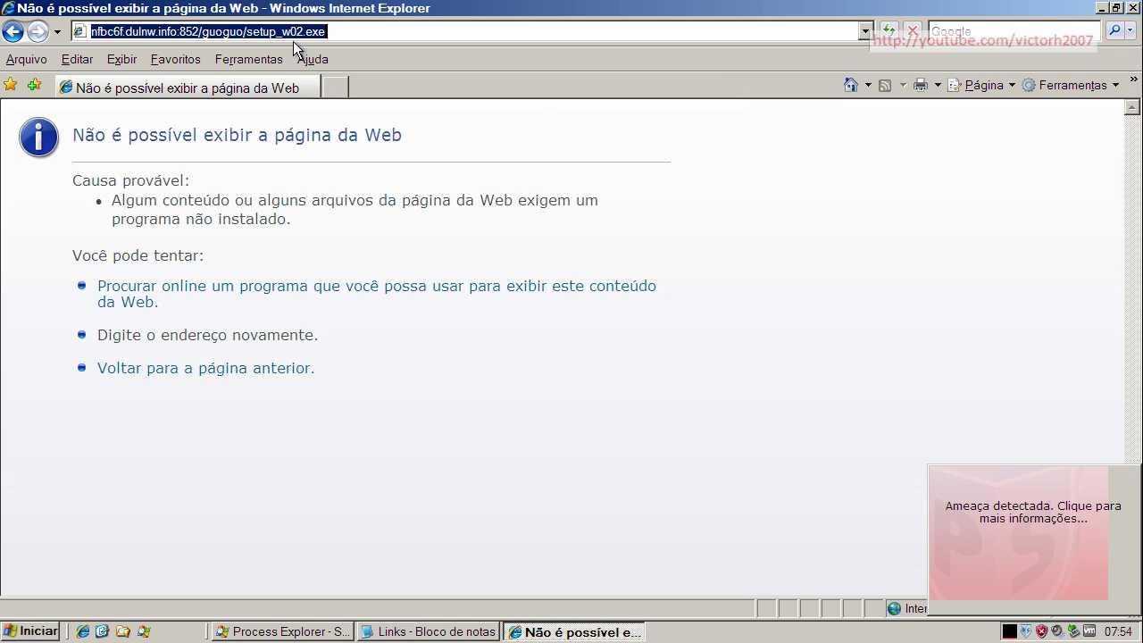
left_click(1097, 525)
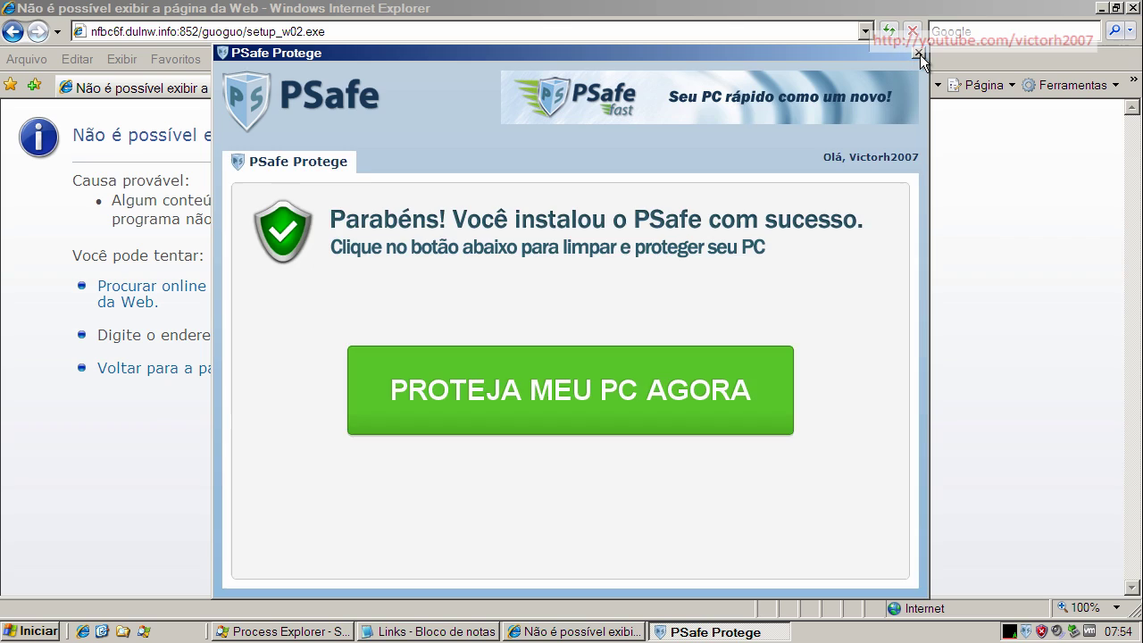
left_click(917, 53)
Load the copied utnoddhnig.net link in the browser and choose to run _vmware_workstation_7.1.4.exe
right_click(321, 32)
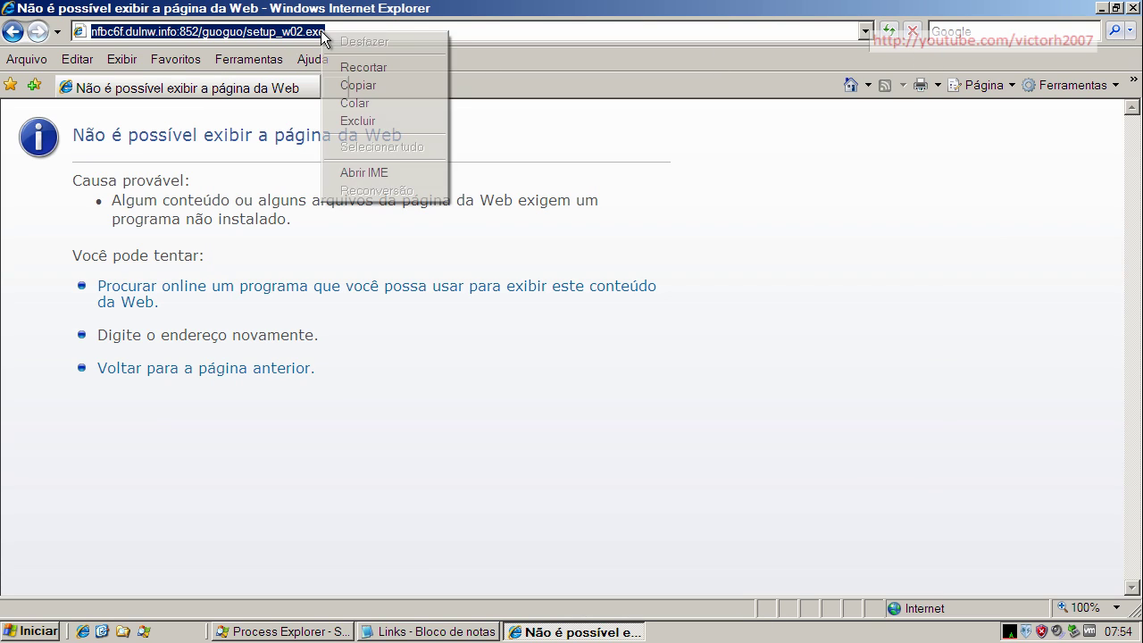
left_click(373, 100)
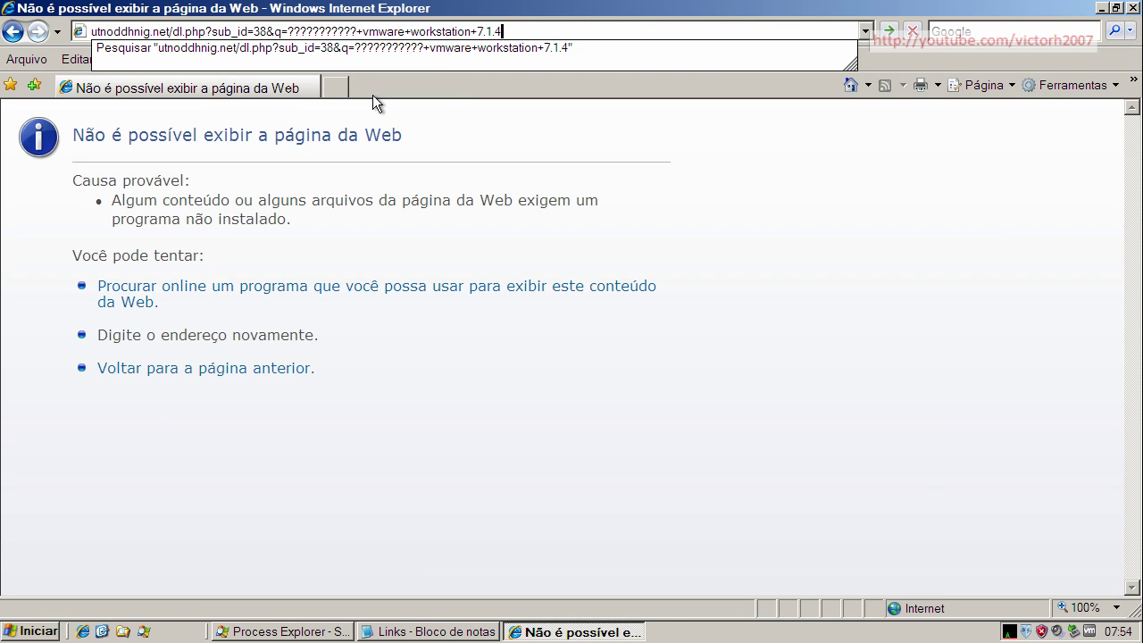
key("Return")
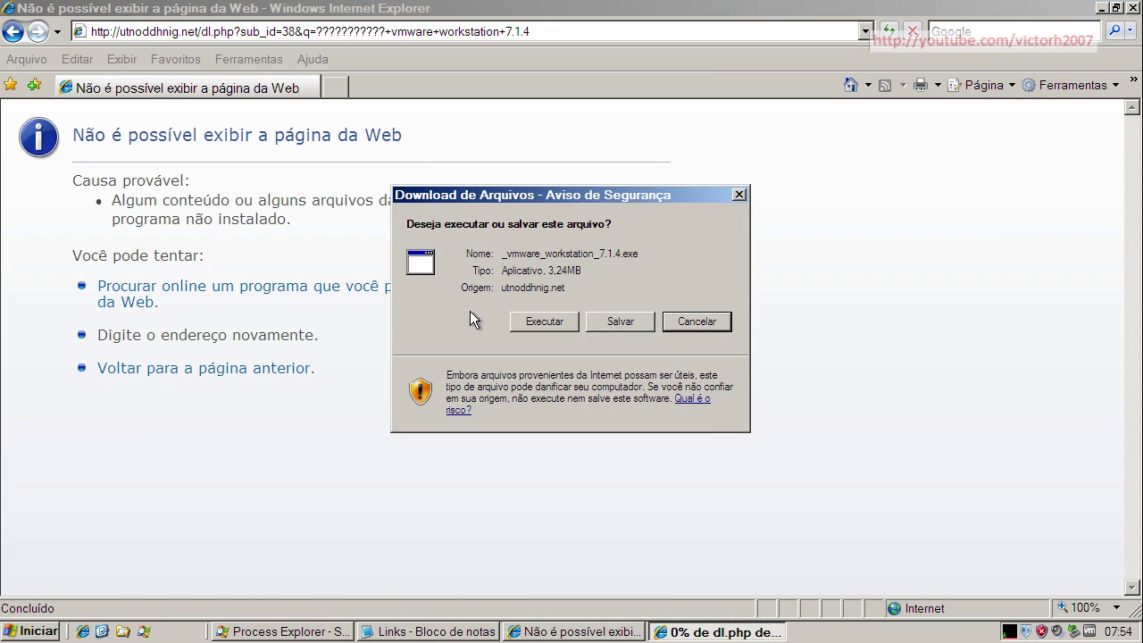
left_click(547, 323)
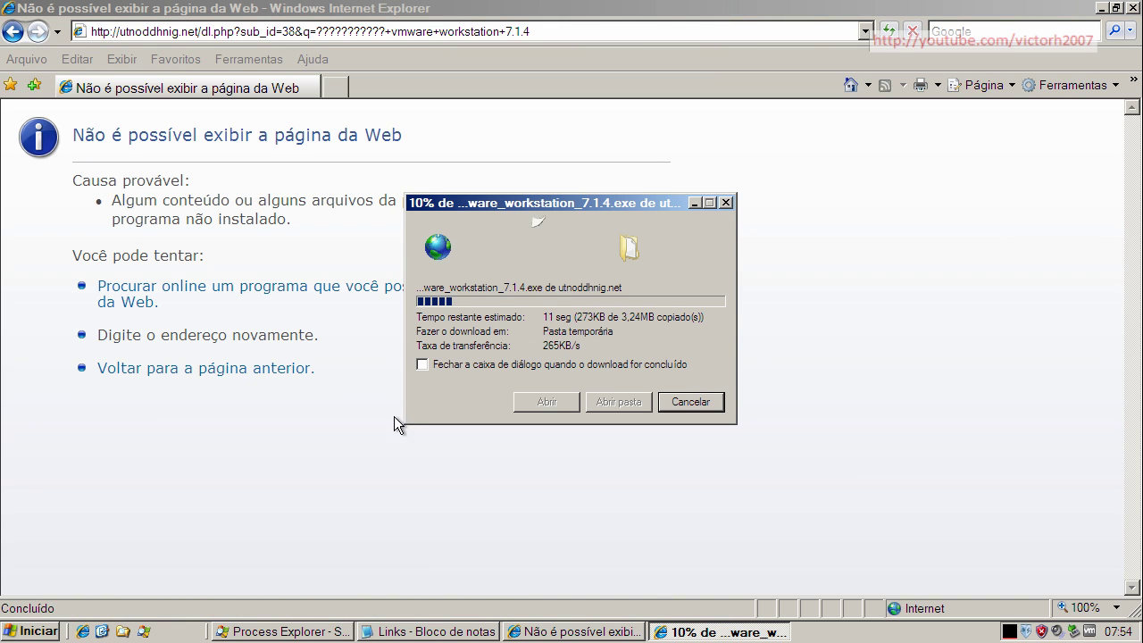
Copy the banermusic9.com/index.php link from the Links note and close the note while the VMware file downloads
left_click(420, 632)
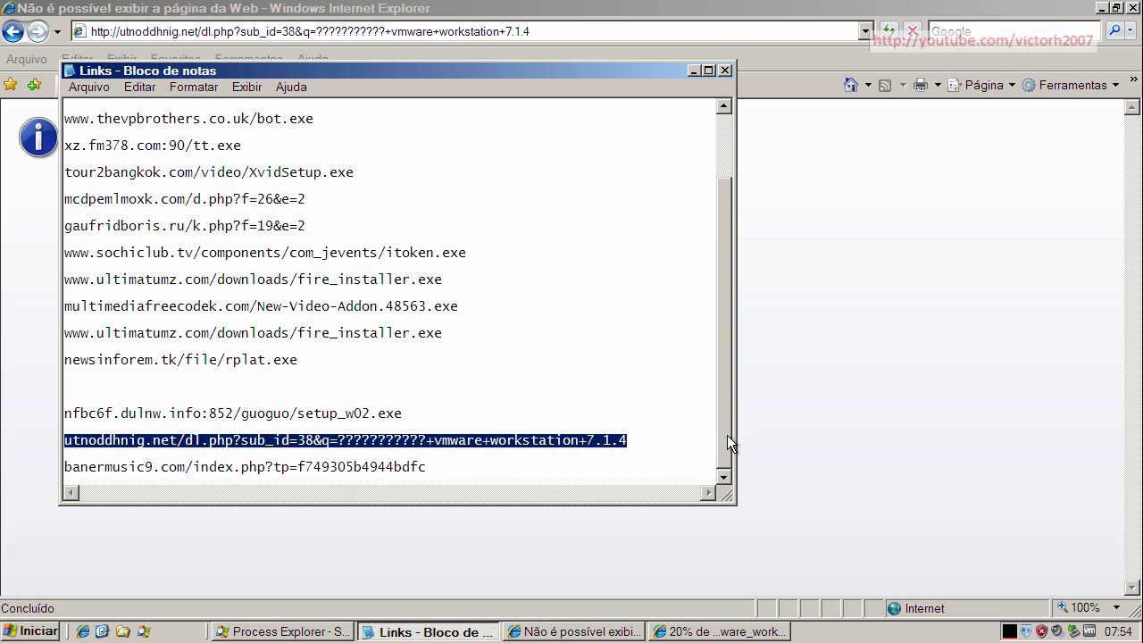
double_click(421, 467)
right_click(425, 468)
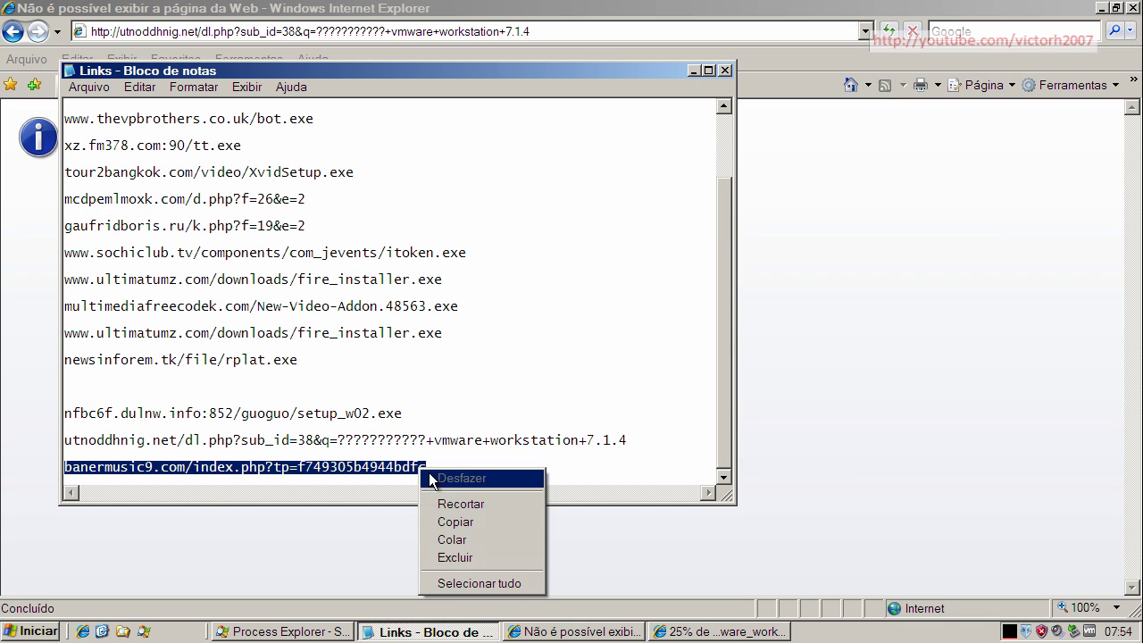
left_click(457, 523)
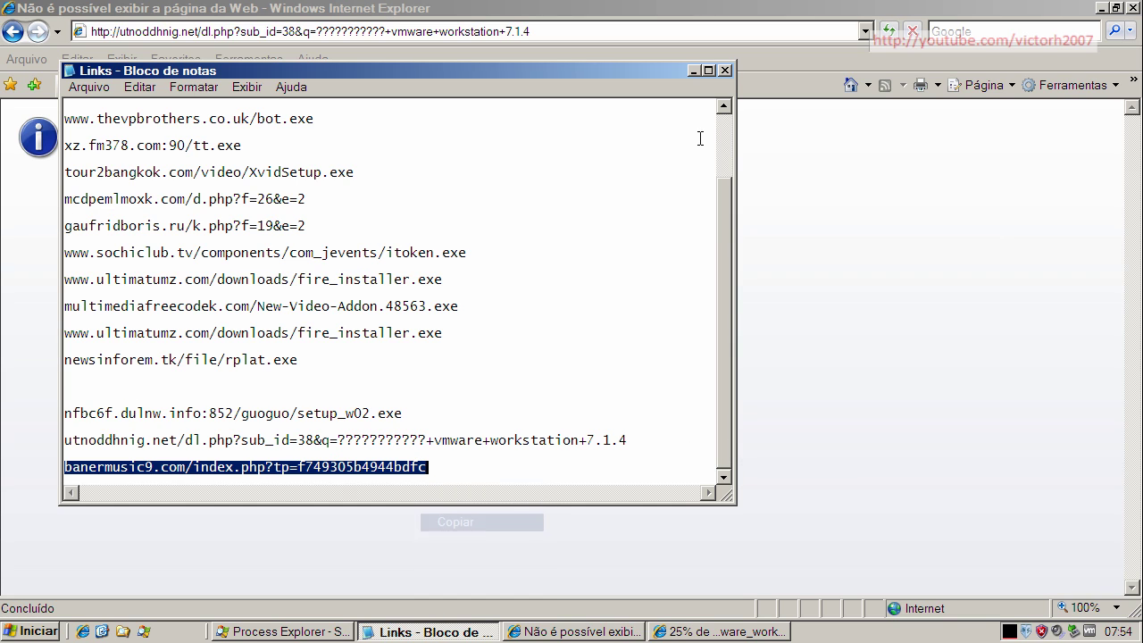
left_click(726, 71)
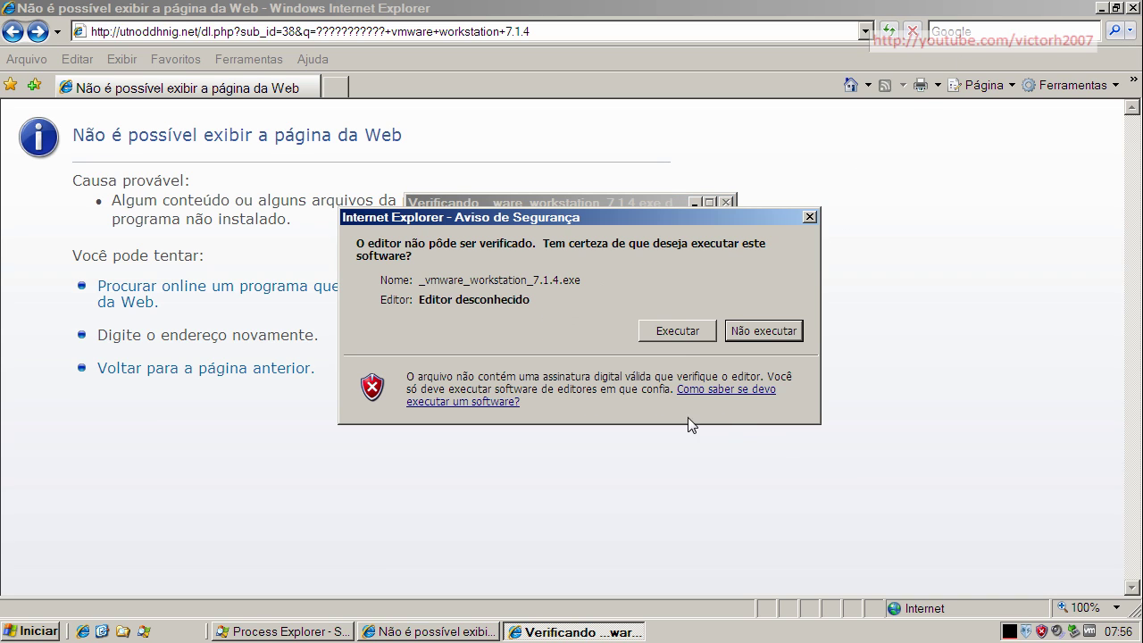
Confirm running _vmware_workstation_7.1.4.exe, minimize the browser, and dismiss the PSafe Protege threat alert window over the reopened Links note
left_click(680, 331)
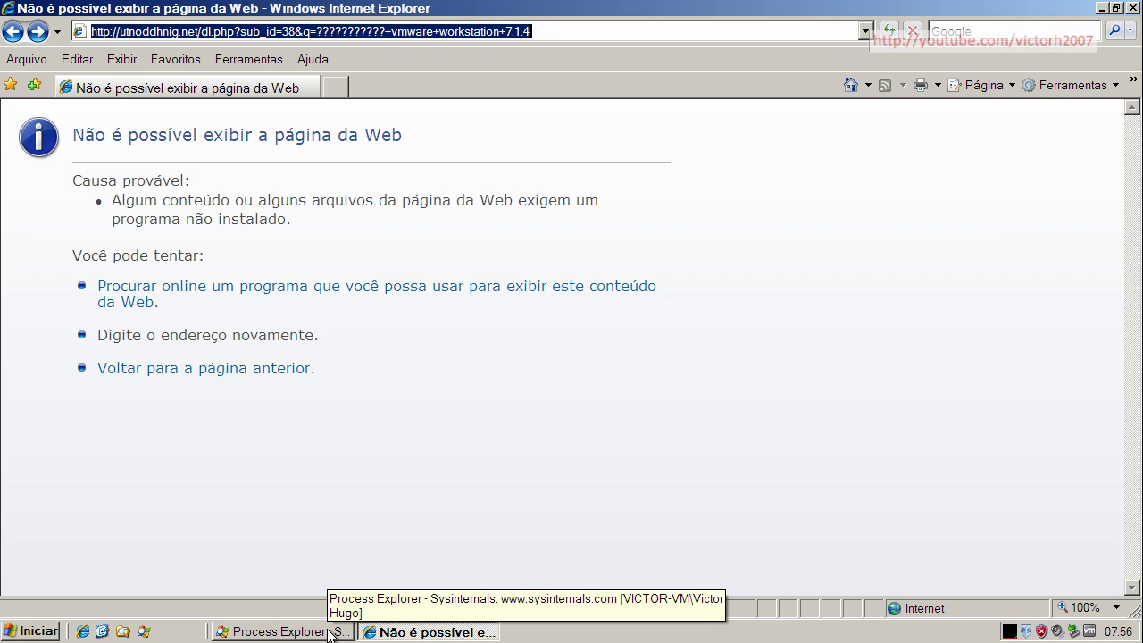
left_click(1102, 8)
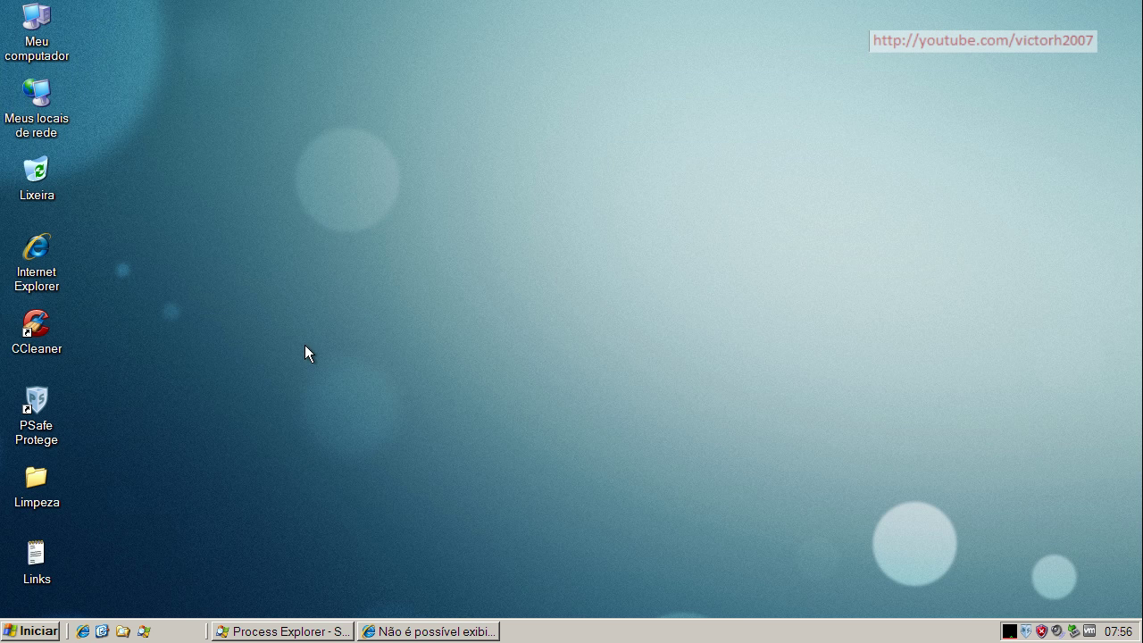
double_click(44, 554)
left_click(1090, 511)
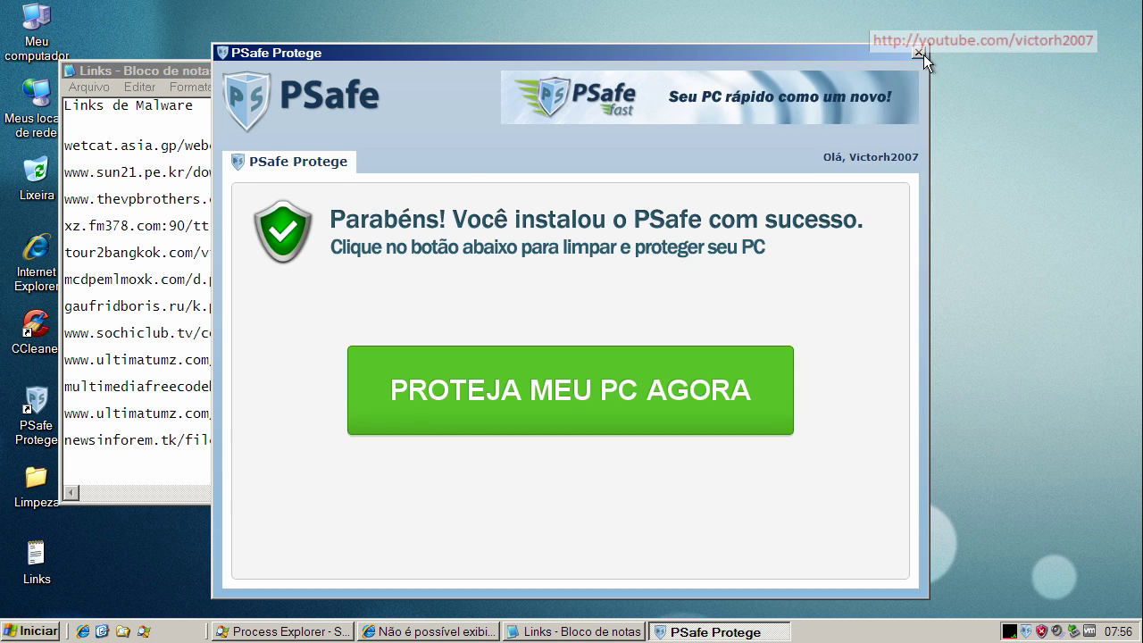
left_click(921, 53)
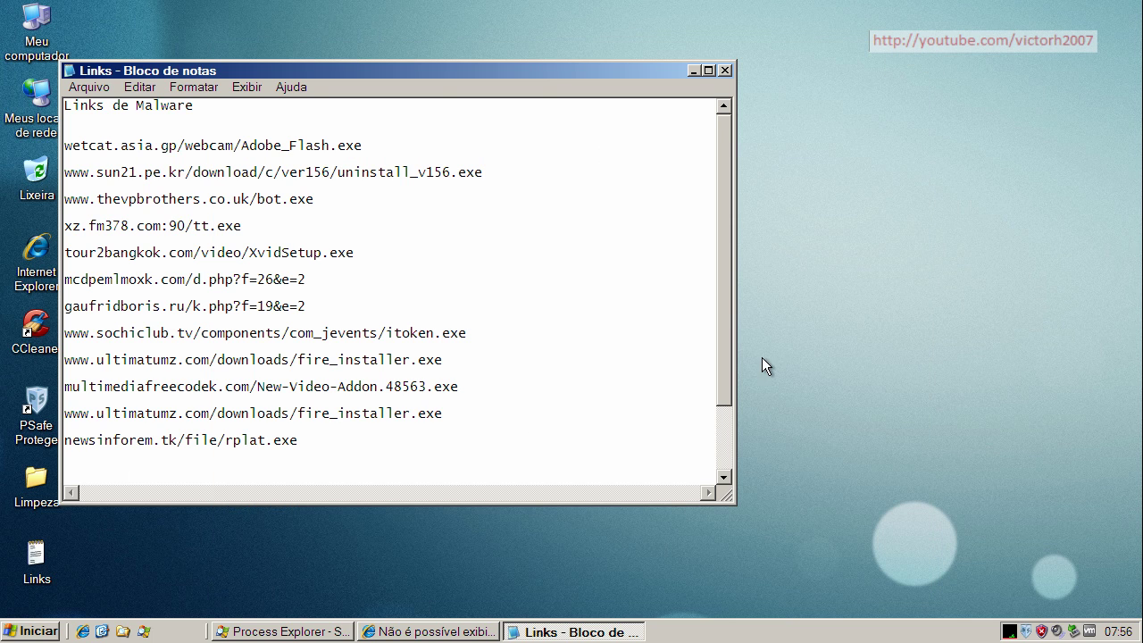
Copy the banermusic9.com/index.php link at the end of the Links note again and close the note
scroll(726, 478, "down", 1)
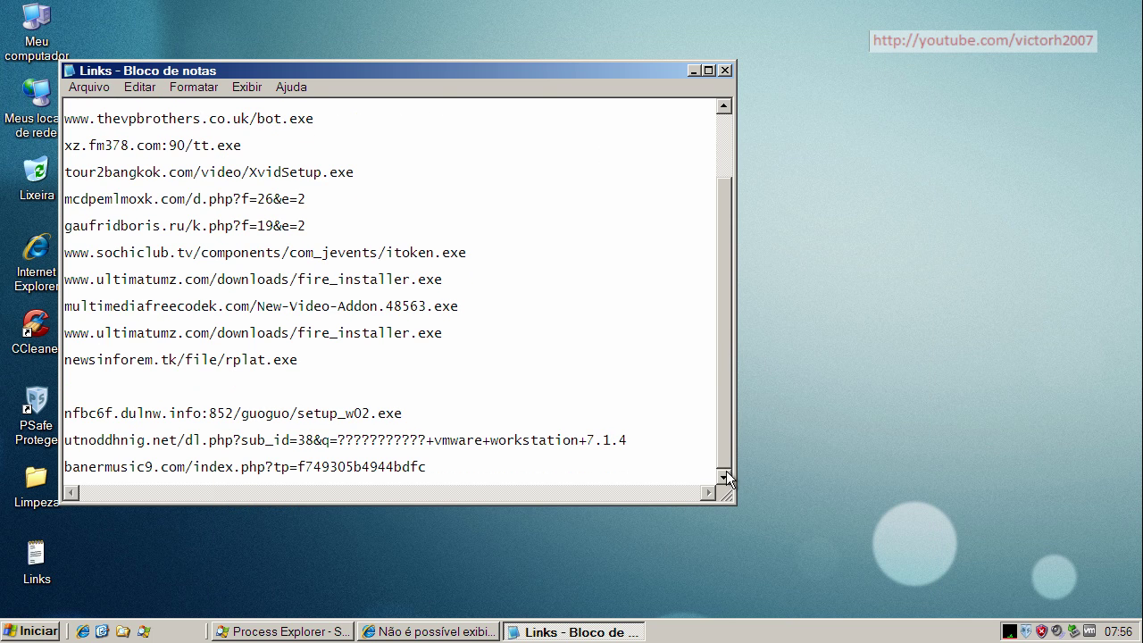
double_click(331, 467)
right_click(332, 466)
left_click(366, 523)
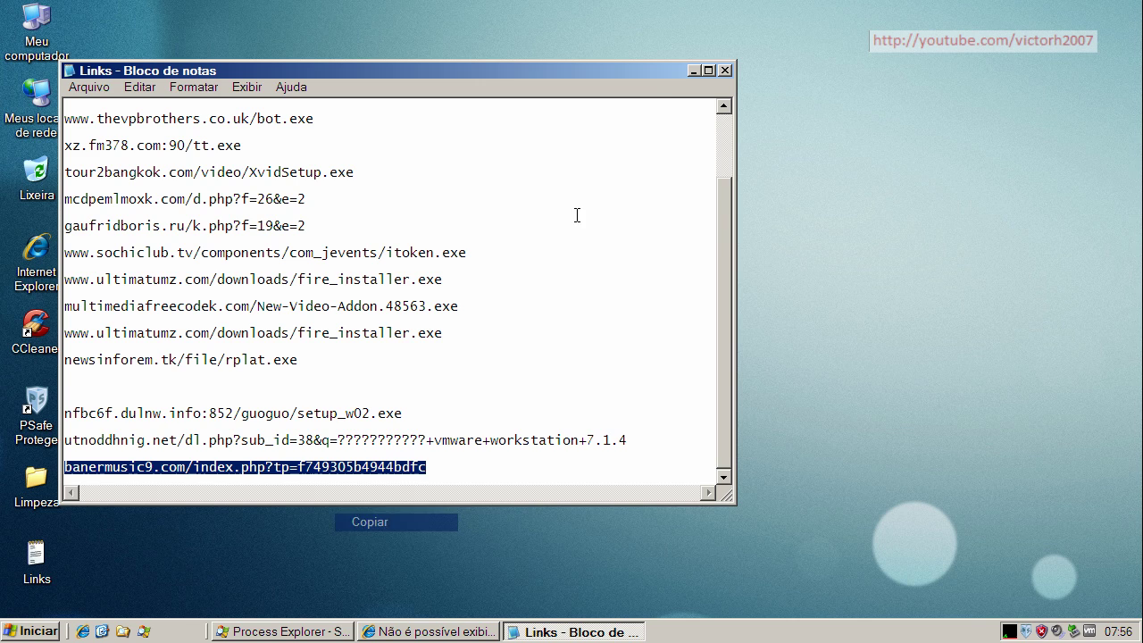
left_click(725, 71)
Return to the browser and load the copied banermusic9.com link
left_click(402, 632)
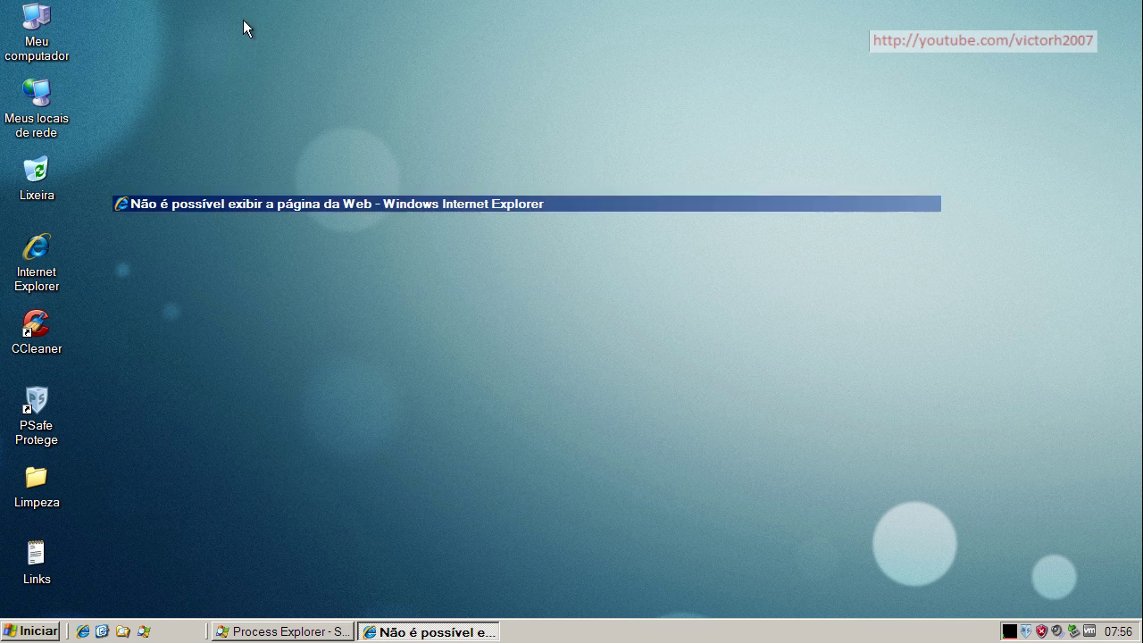
left_click(238, 32)
right_click(239, 34)
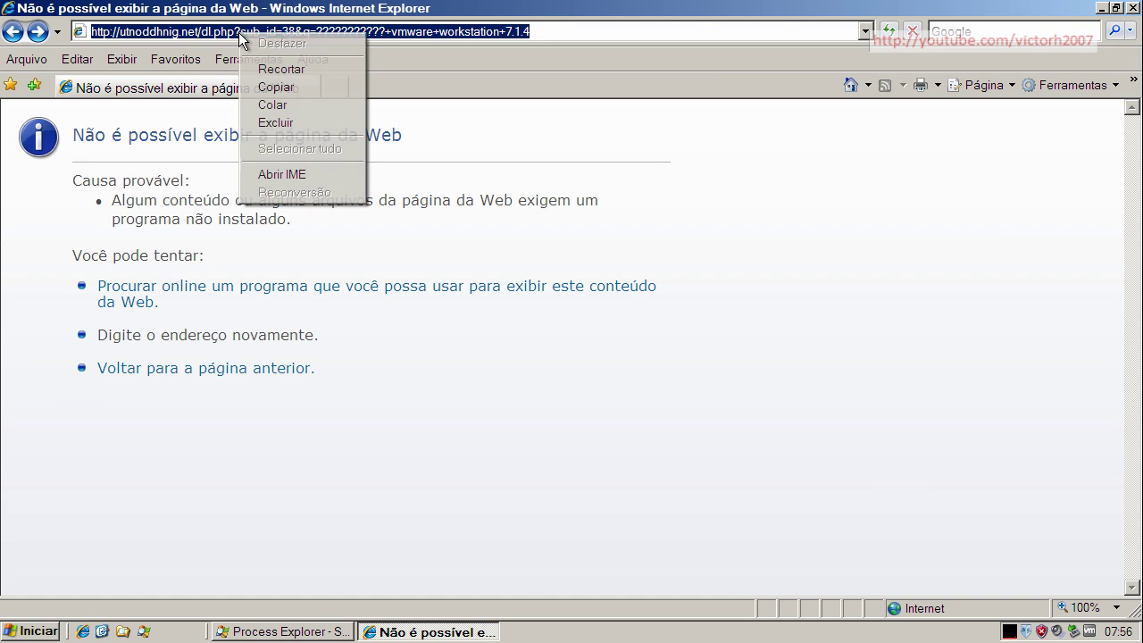
left_click(311, 104)
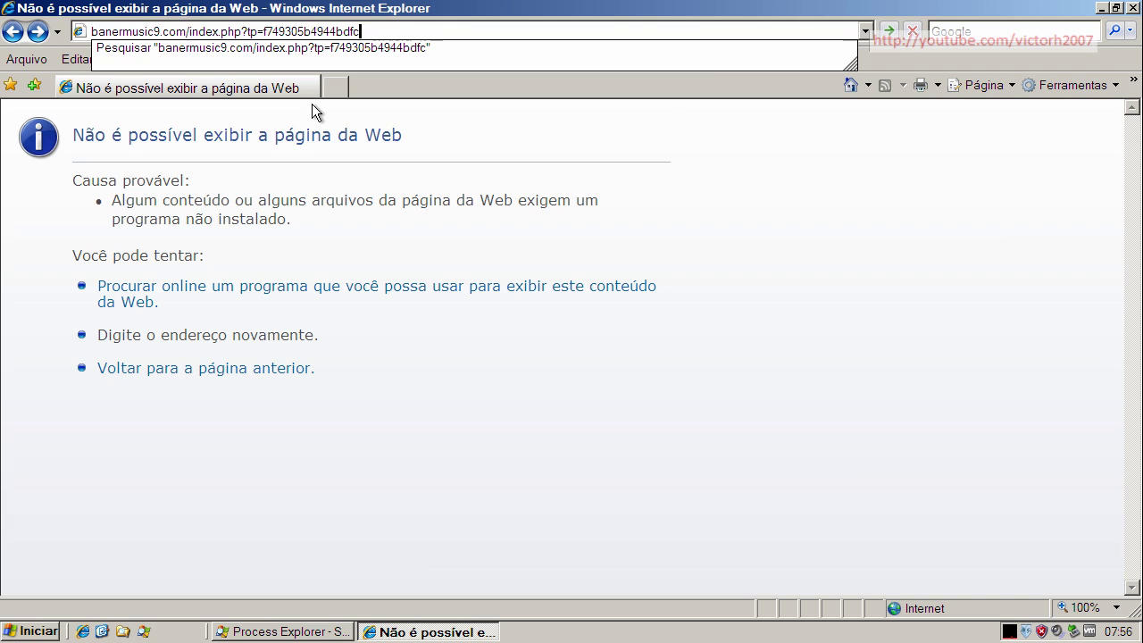
key("Return")
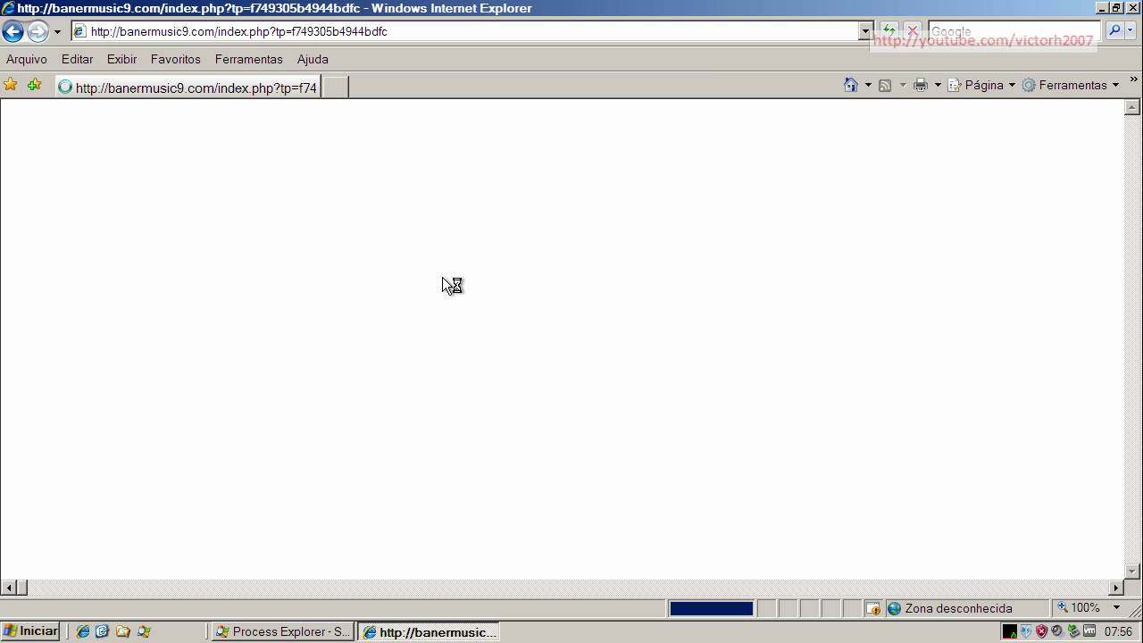
Go to the browser's home page, then bring up the Help and Support Center window and close it
left_click(850, 85)
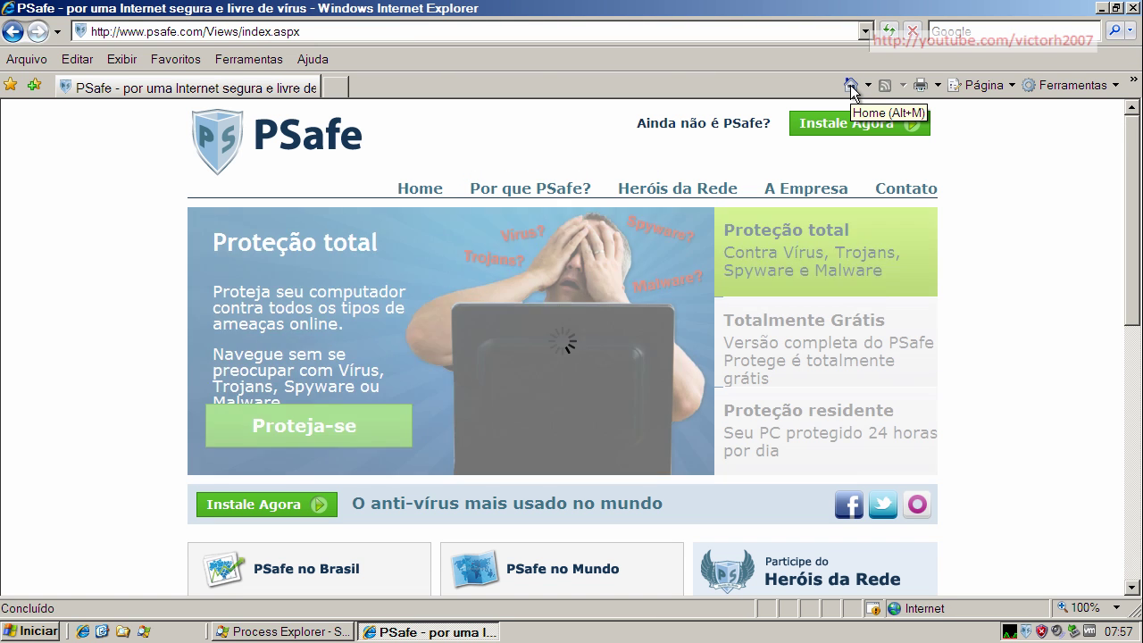
key("F1")
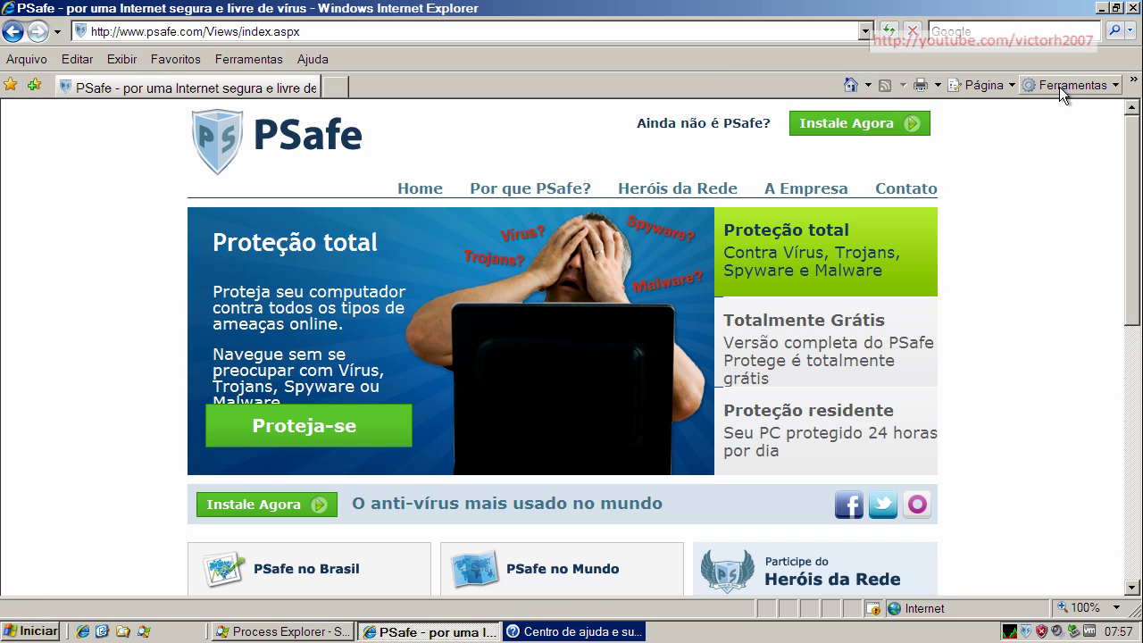
left_click(609, 631)
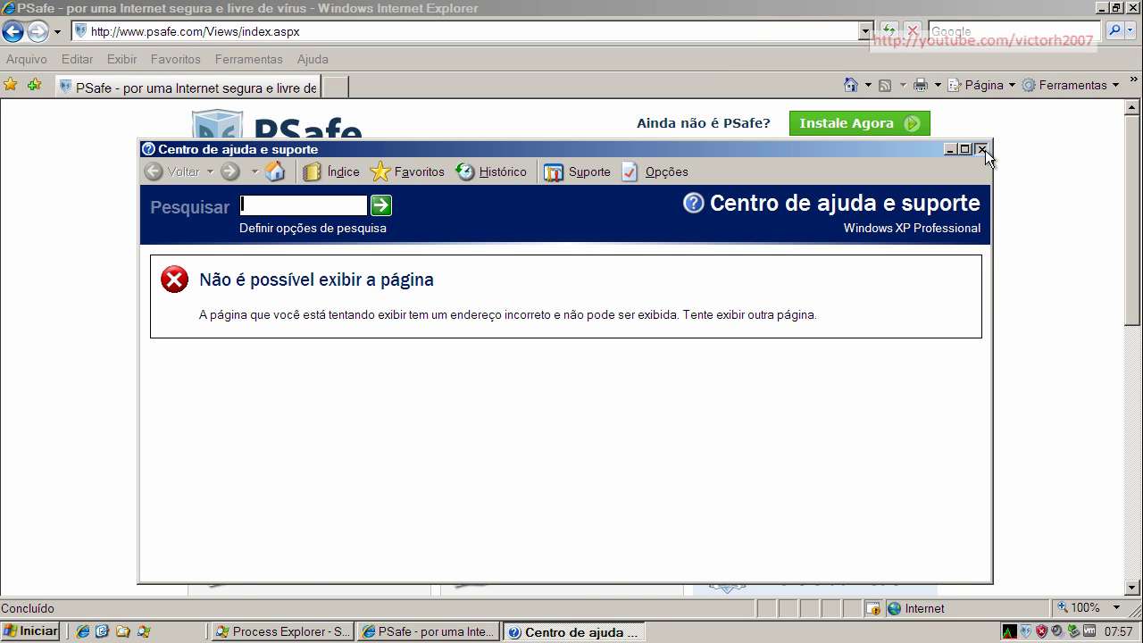
left_click(981, 148)
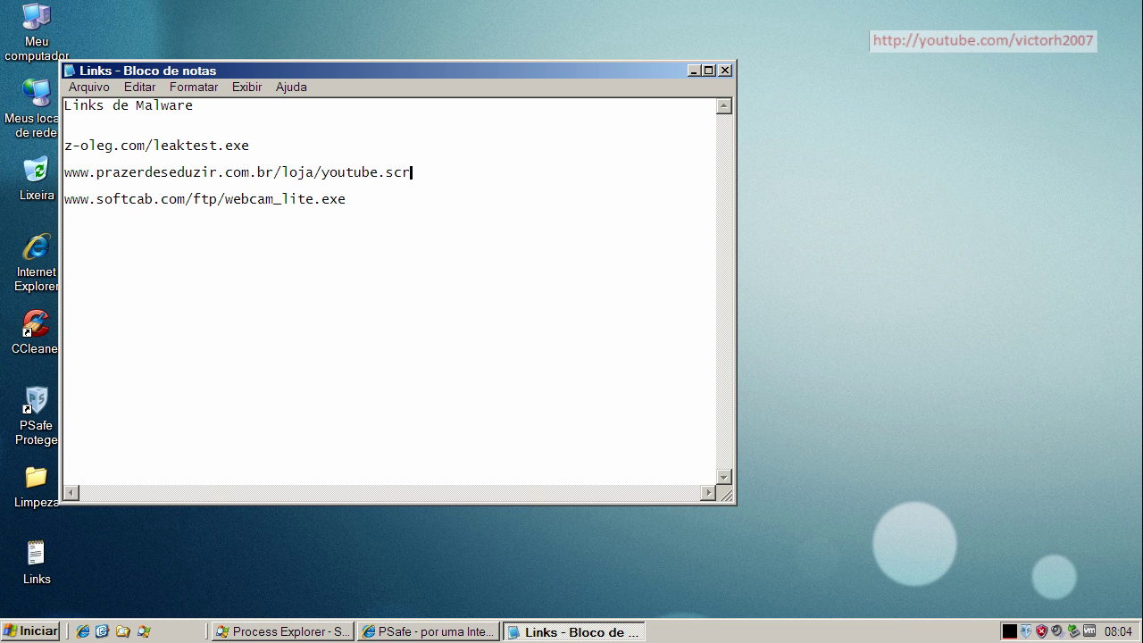
Copy the z-oleg.com/leaktest.exe link from the new Links note and minimize the note
double_click(161, 144)
right_click(214, 141)
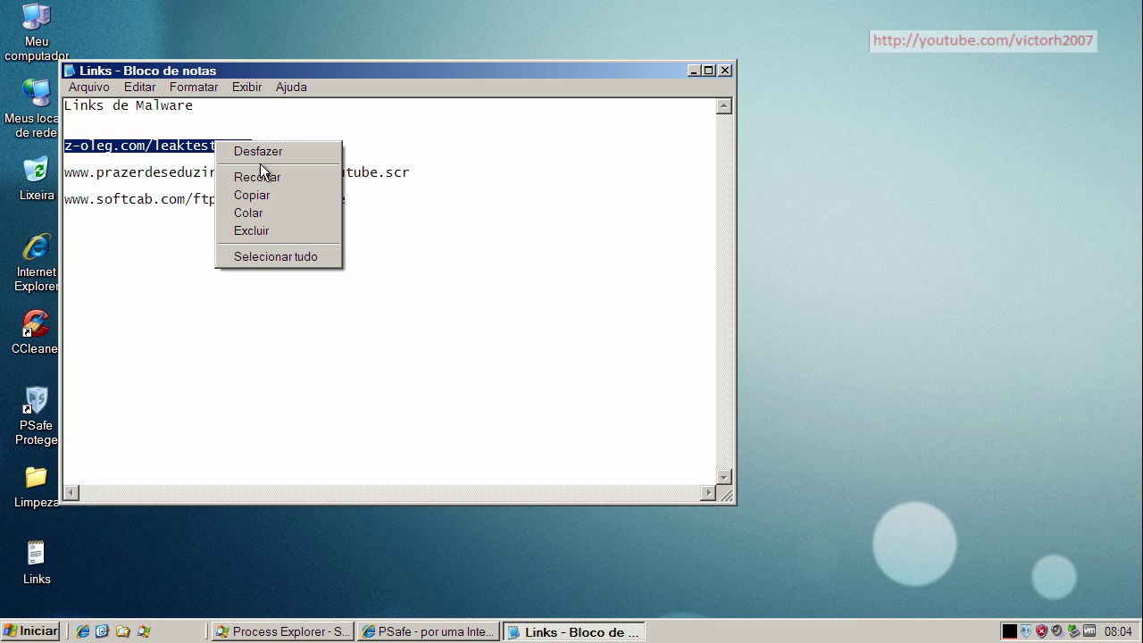
left_click(272, 197)
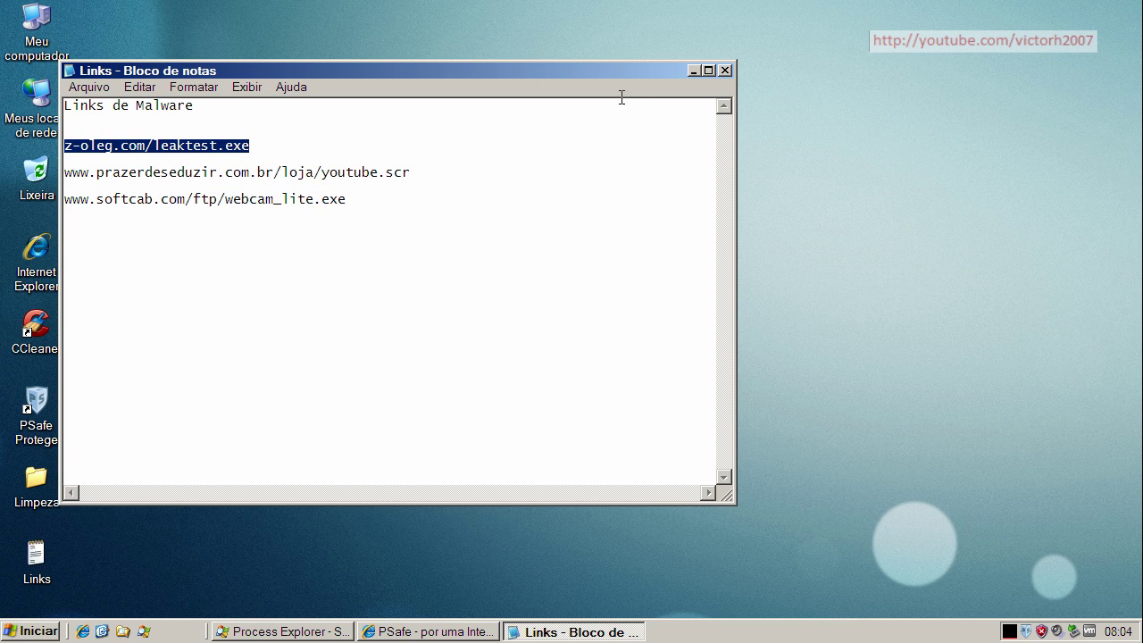
left_click(692, 71)
Load the copied z-oleg.com link in the browser, run leaktest.exe and dismiss its demo message
left_click(455, 630)
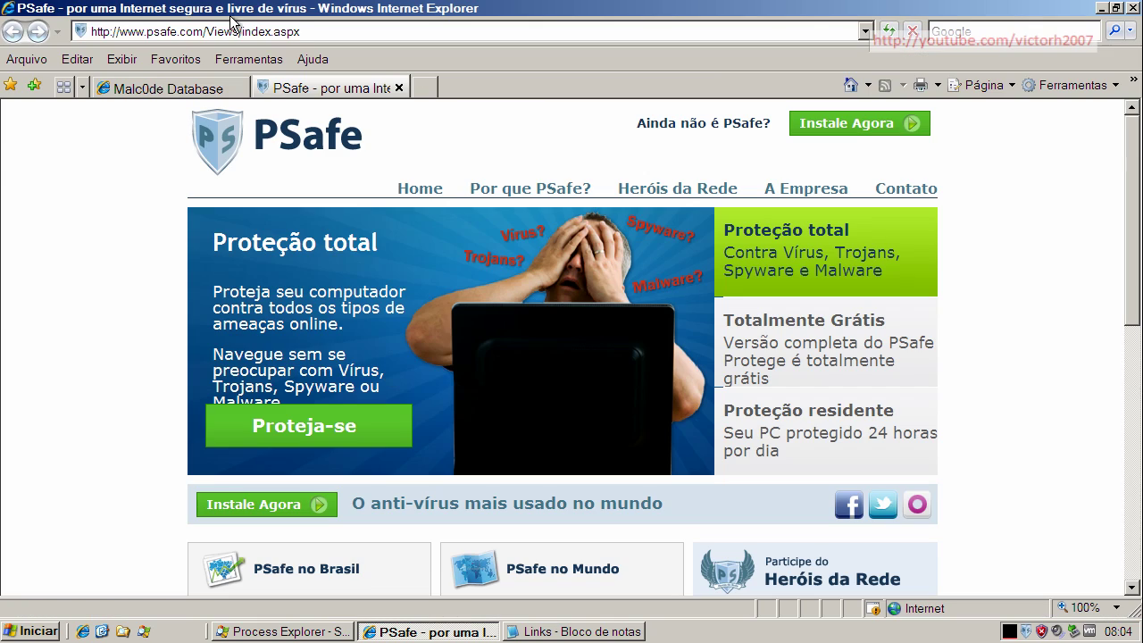
left_click(242, 29)
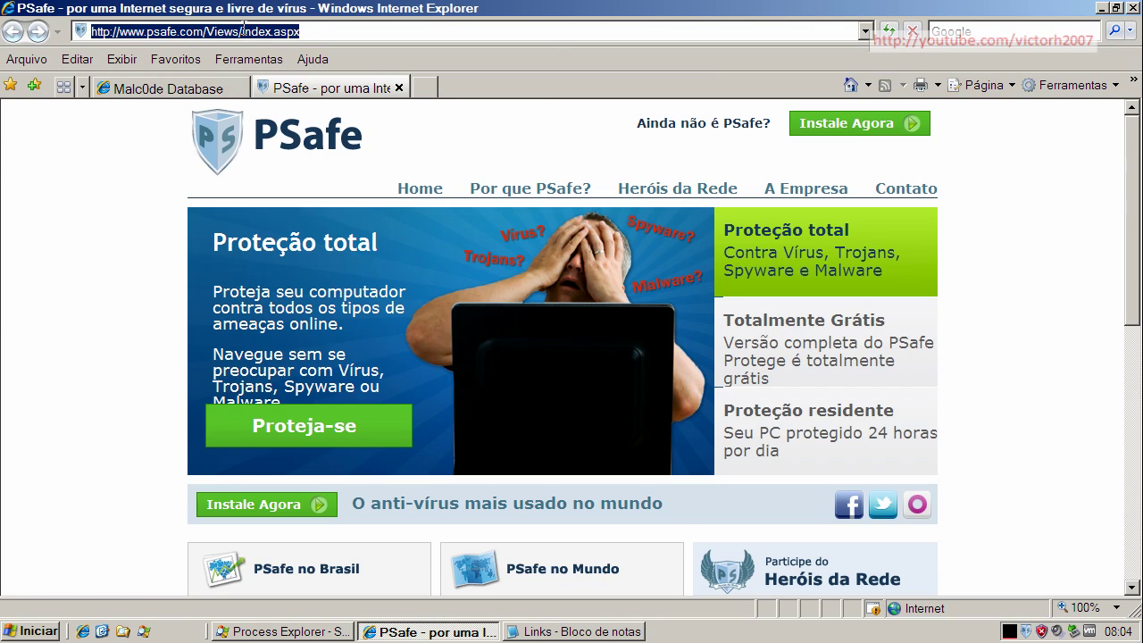
key("ctrl+v")
key("Return")
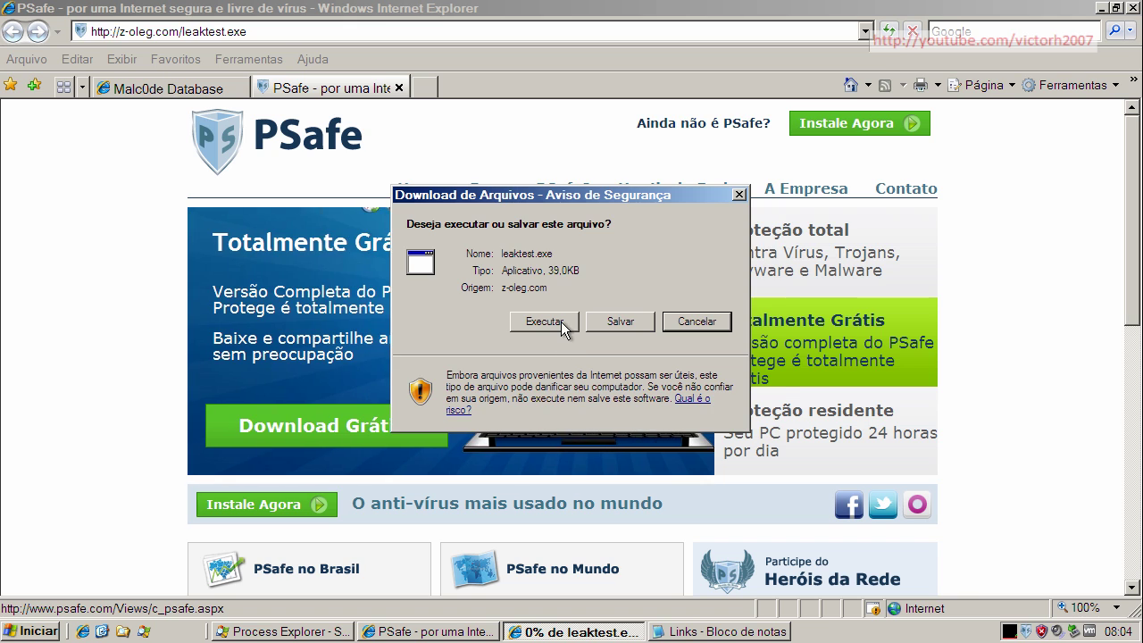
left_click(561, 321)
left_click(644, 301)
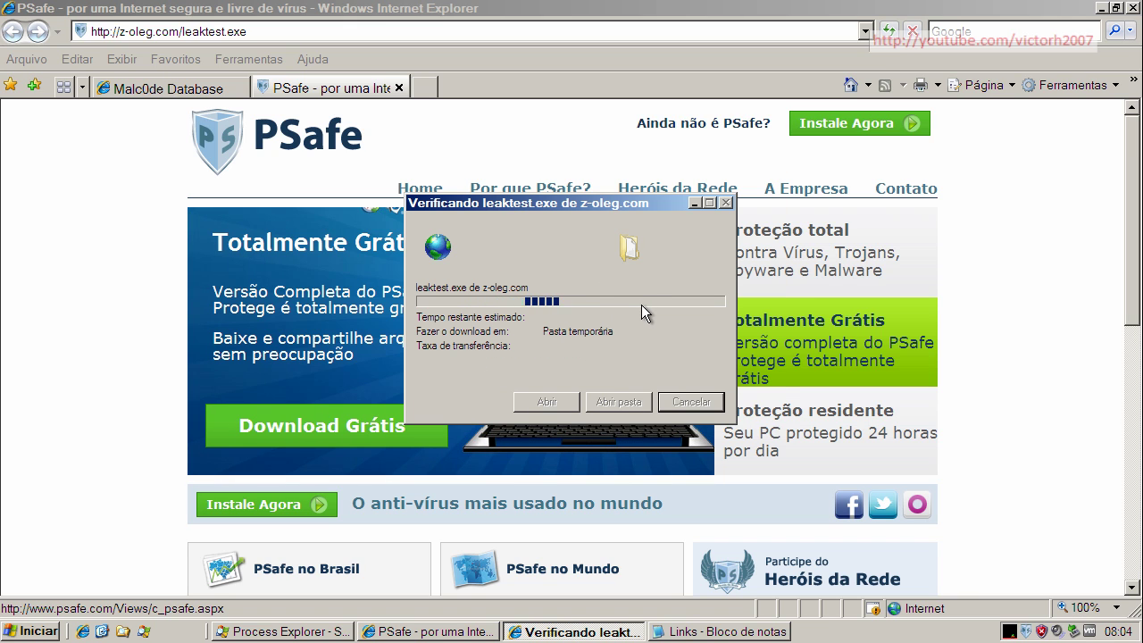
left_click(594, 352)
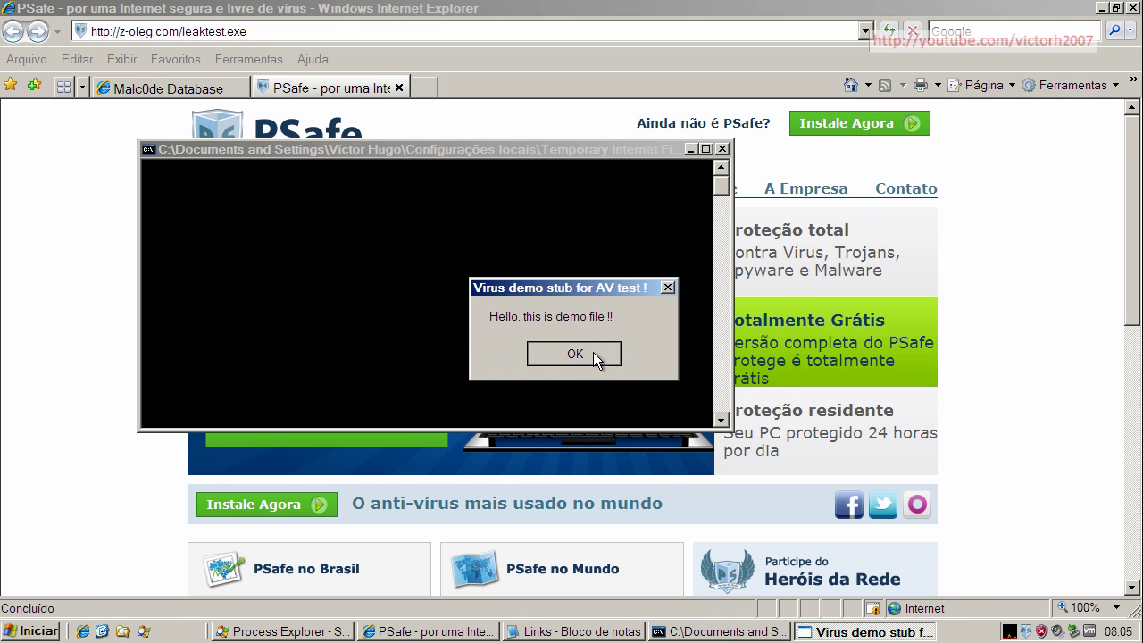
left_click(549, 631)
double_click(301, 172)
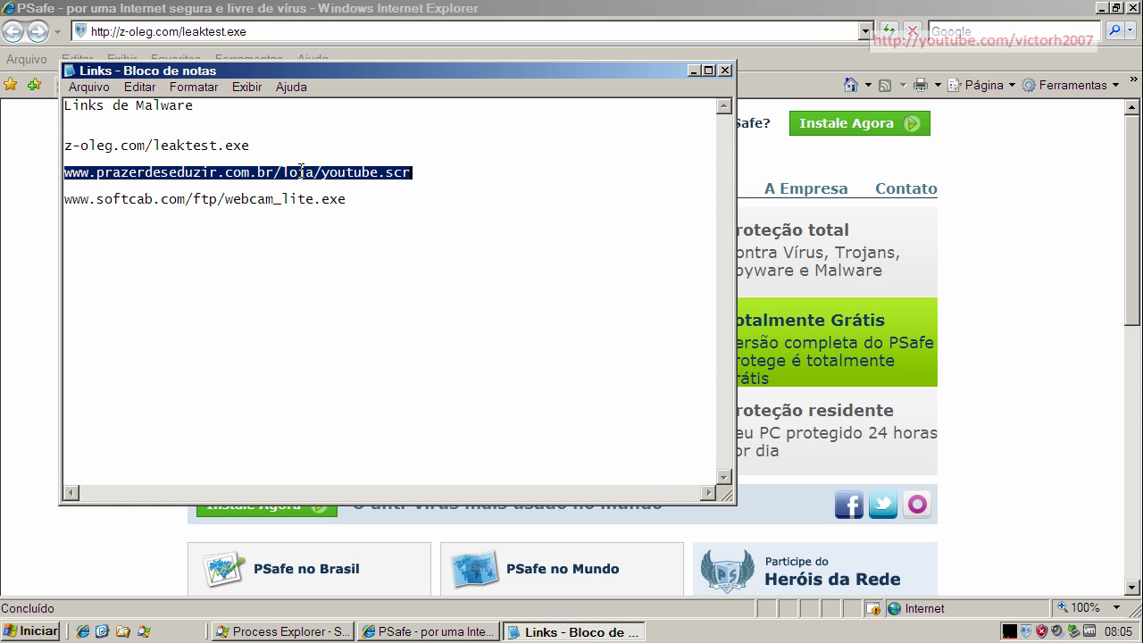
right_click(303, 171)
left_click(344, 225)
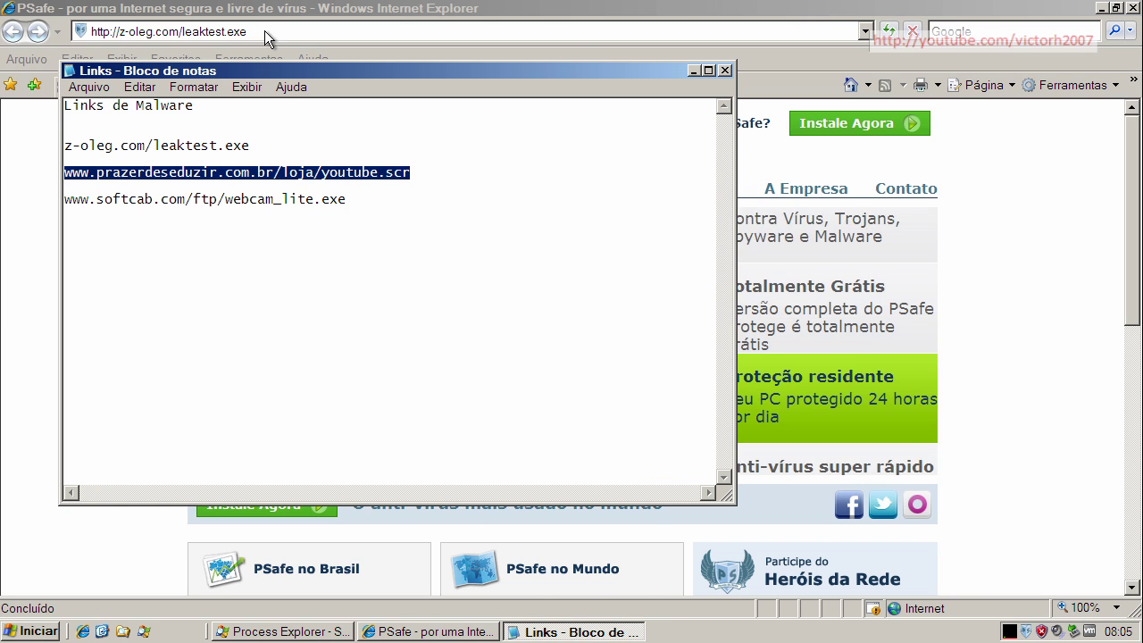
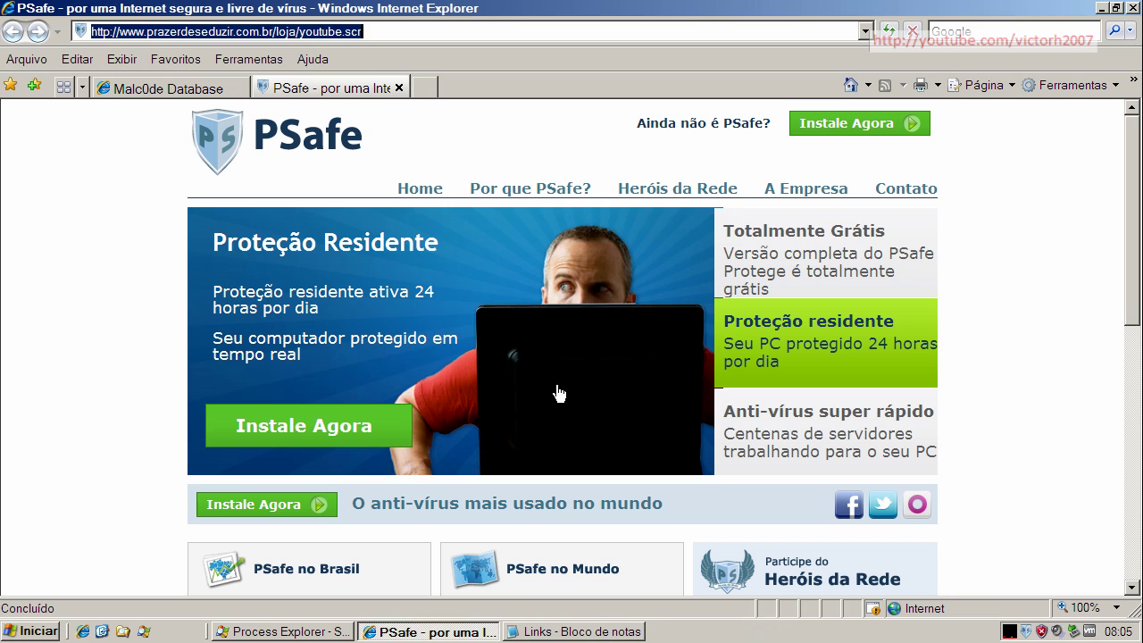
left_click(576, 632)
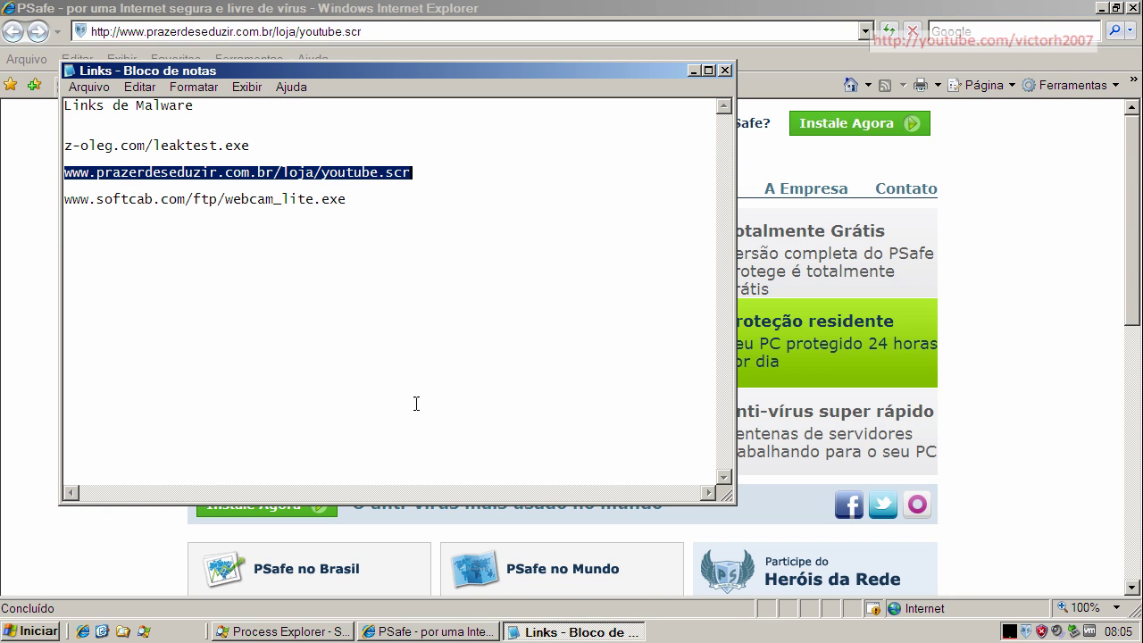
double_click(304, 200)
right_click(302, 200)
left_click(341, 258)
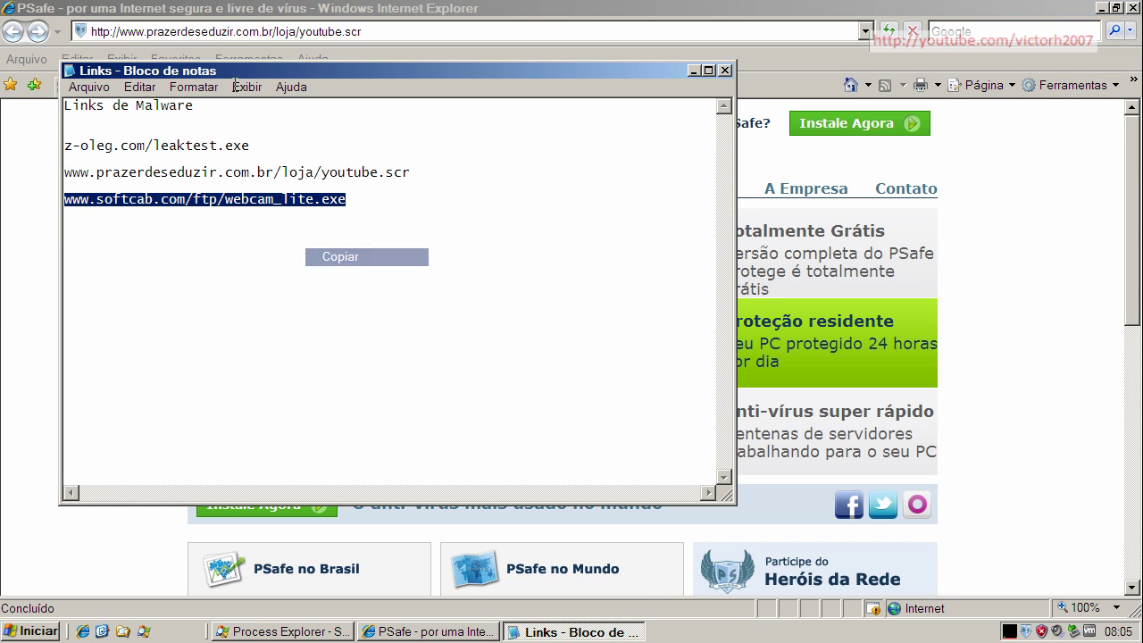
Run webcam_lite.exe from the copied softcab.com link in the browser and accept the WebCam Spy Lite license agreement
left_click(226, 34)
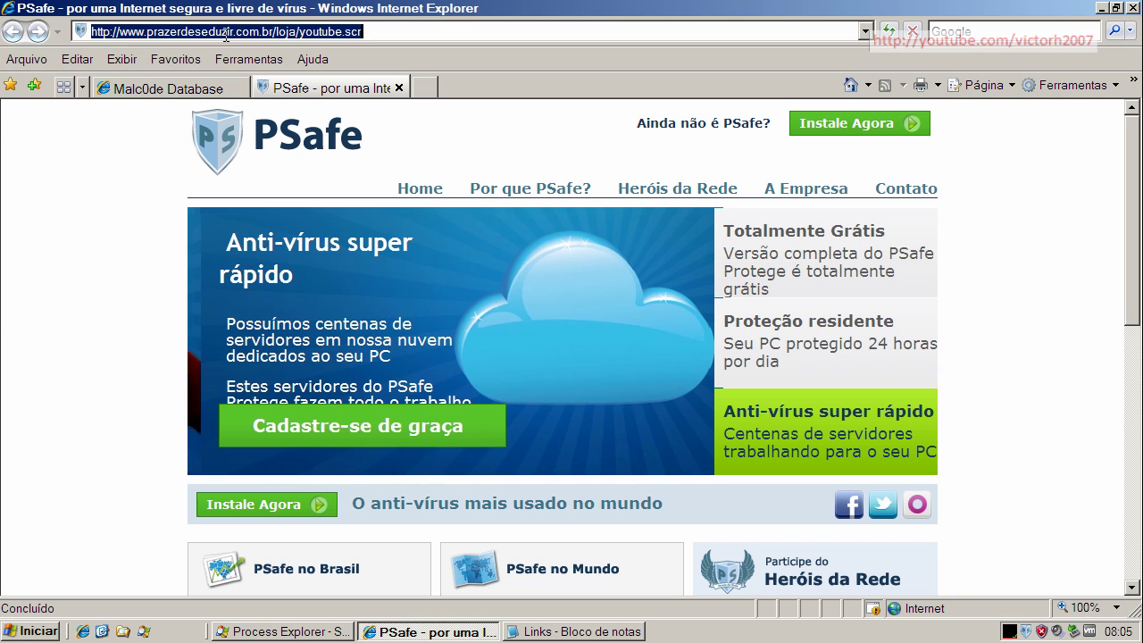
key("ctrl+v")
key("Return")
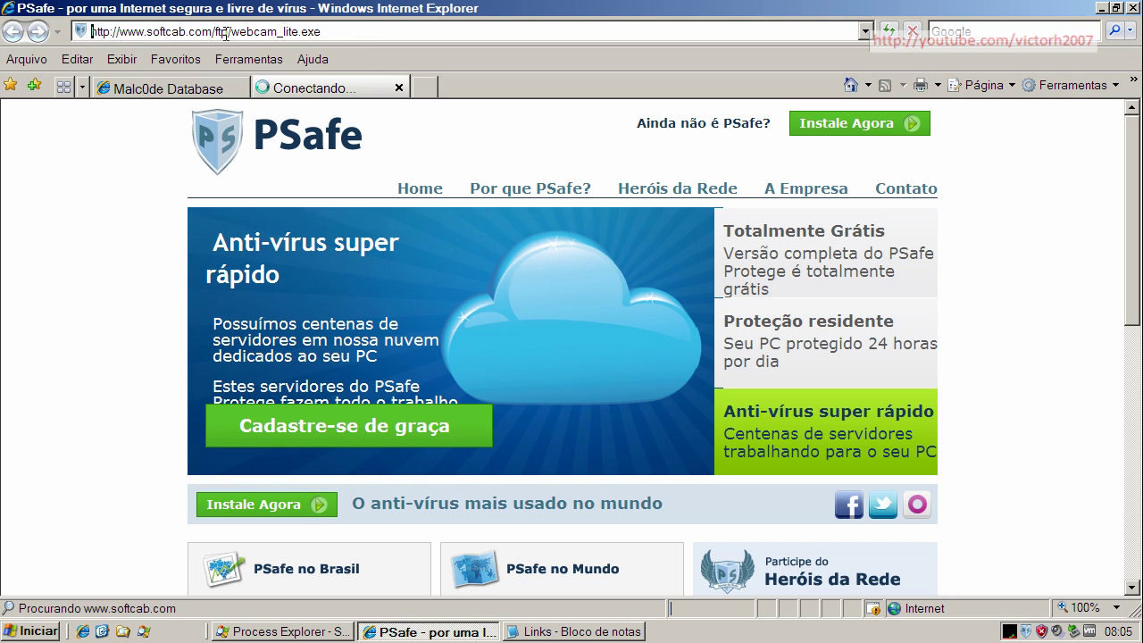
left_click(566, 329)
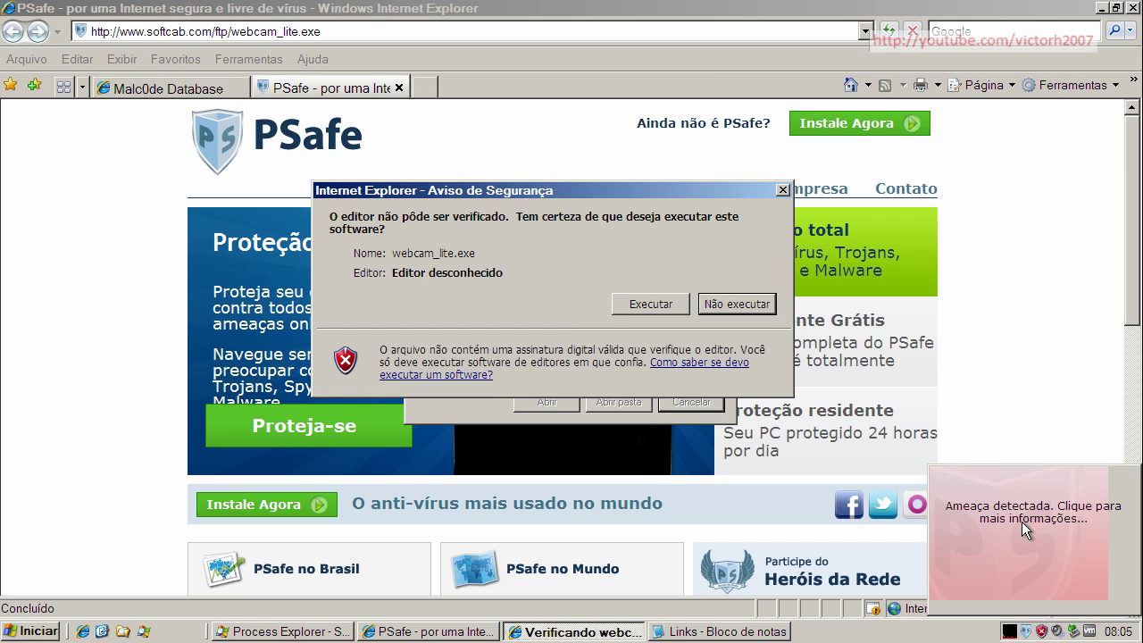
left_click(654, 305)
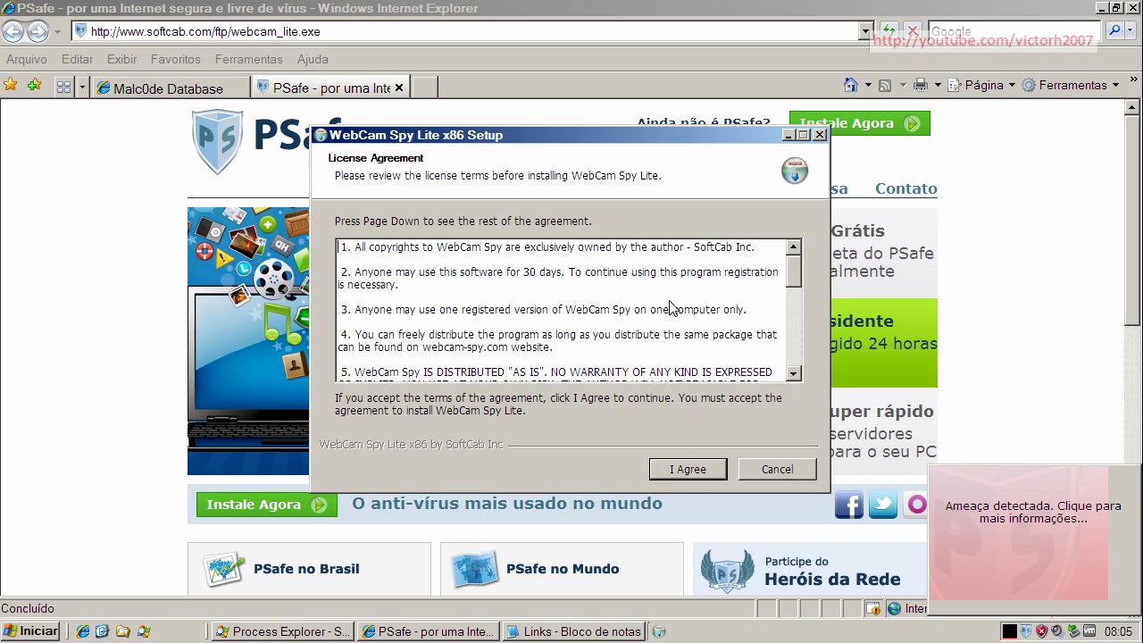
left_click(688, 470)
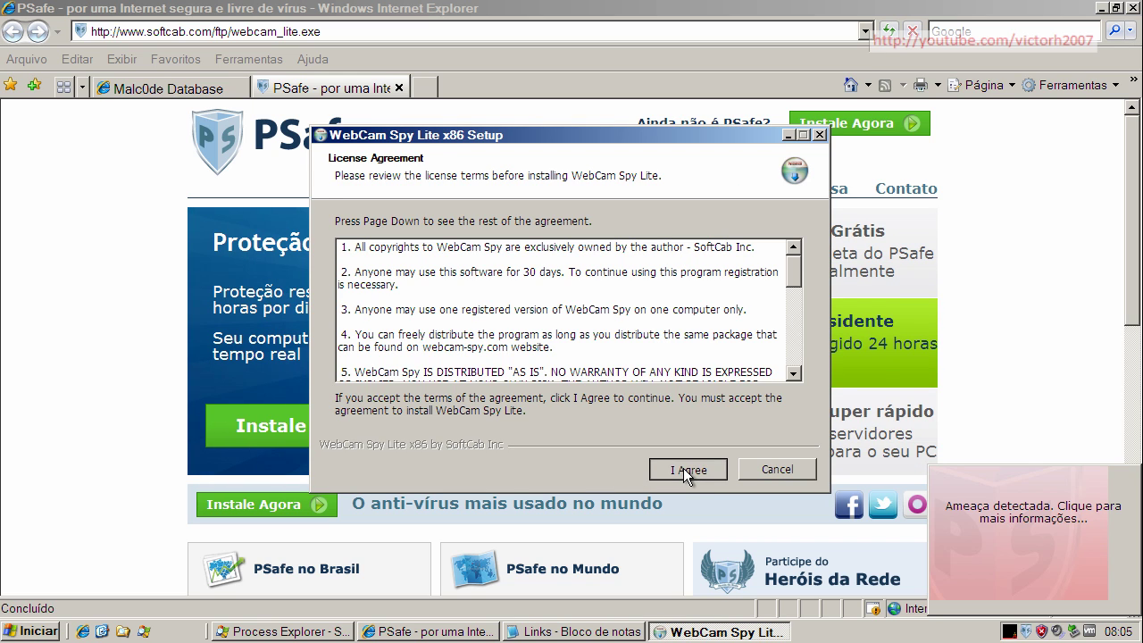
Accept the license, install WebCam Spy Lite in C:\Arquivos de programas\WebCam Spy Lite, then open PSafe's threat alert and close its window
left_click(686, 470)
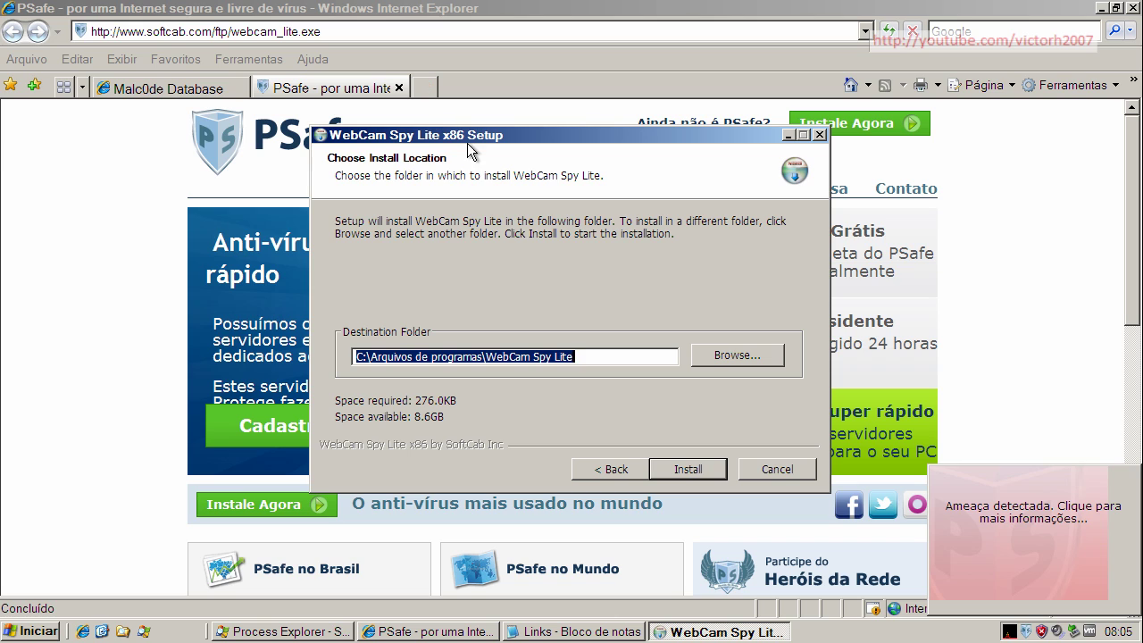
left_click(697, 469)
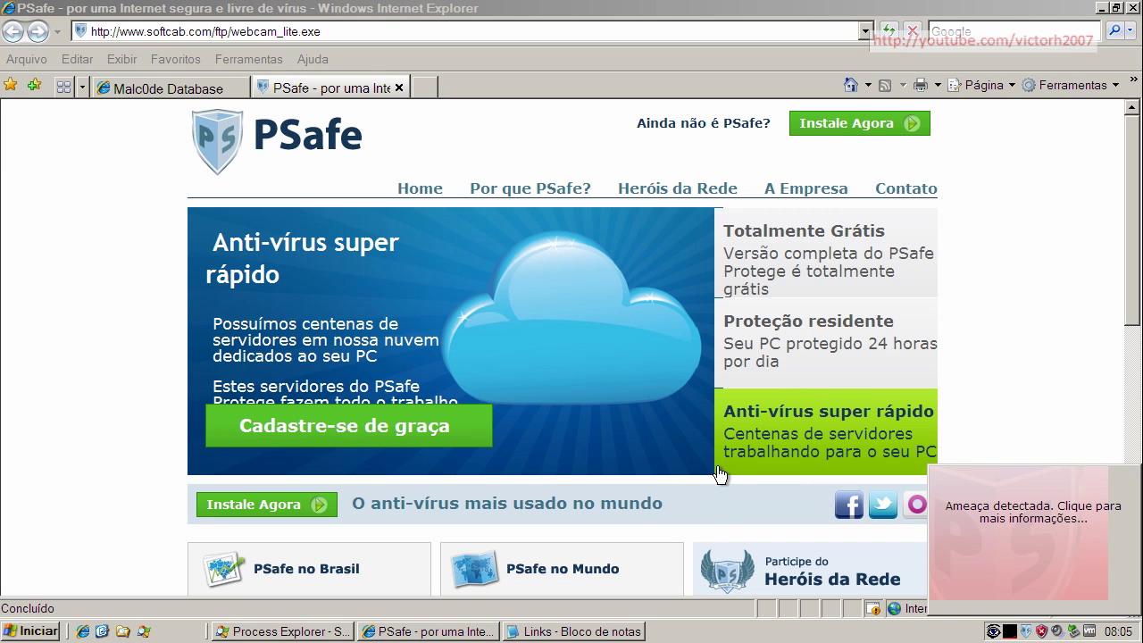
left_click(1017, 515)
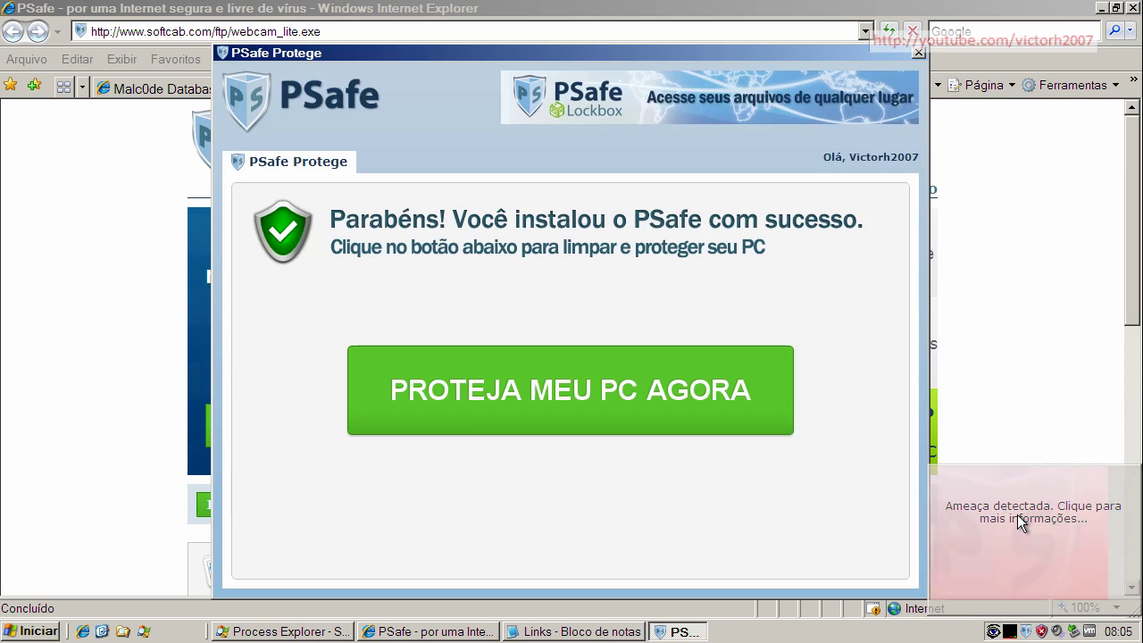
left_click(918, 51)
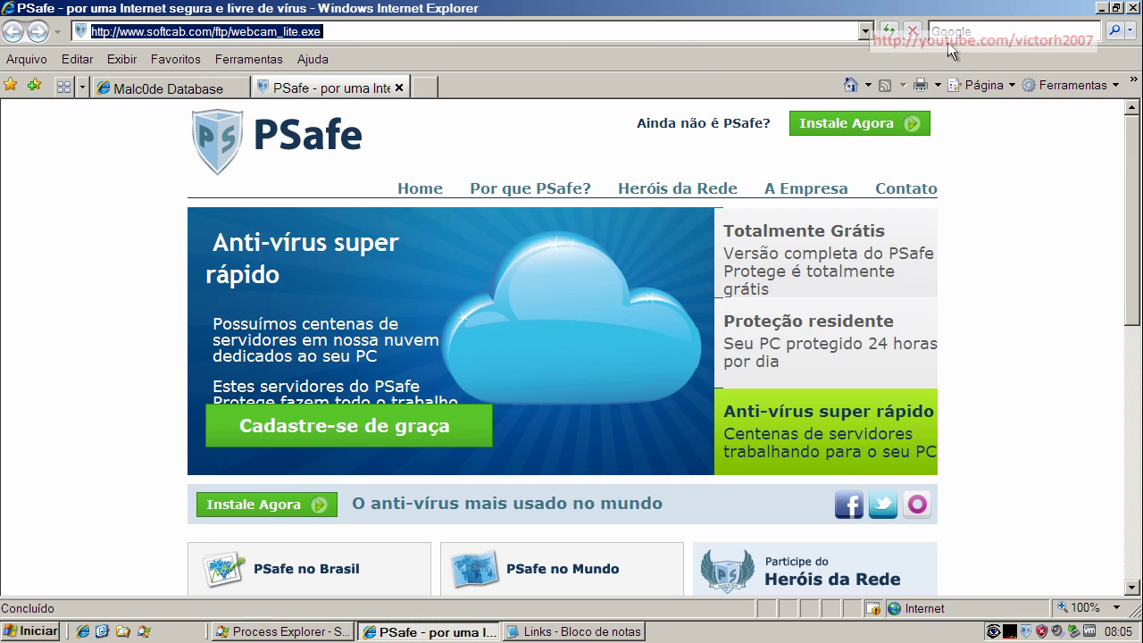
Close the browser with its open tabs and close the Links note without saving its changes
left_click(1131, 8)
left_click(616, 338)
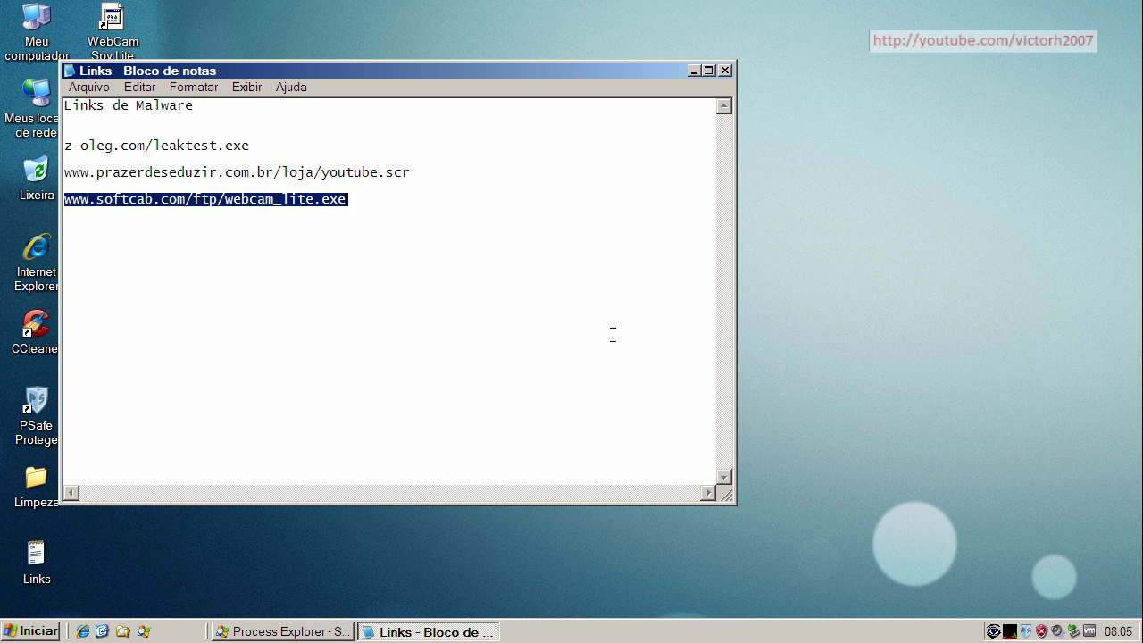
left_click(725, 71)
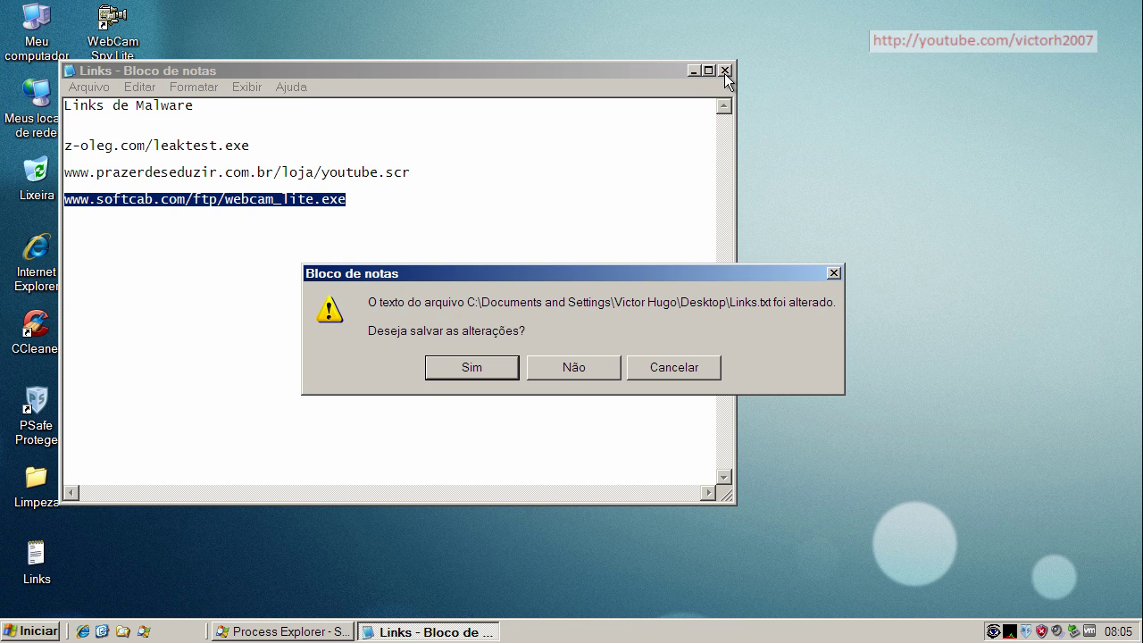
left_click(571, 367)
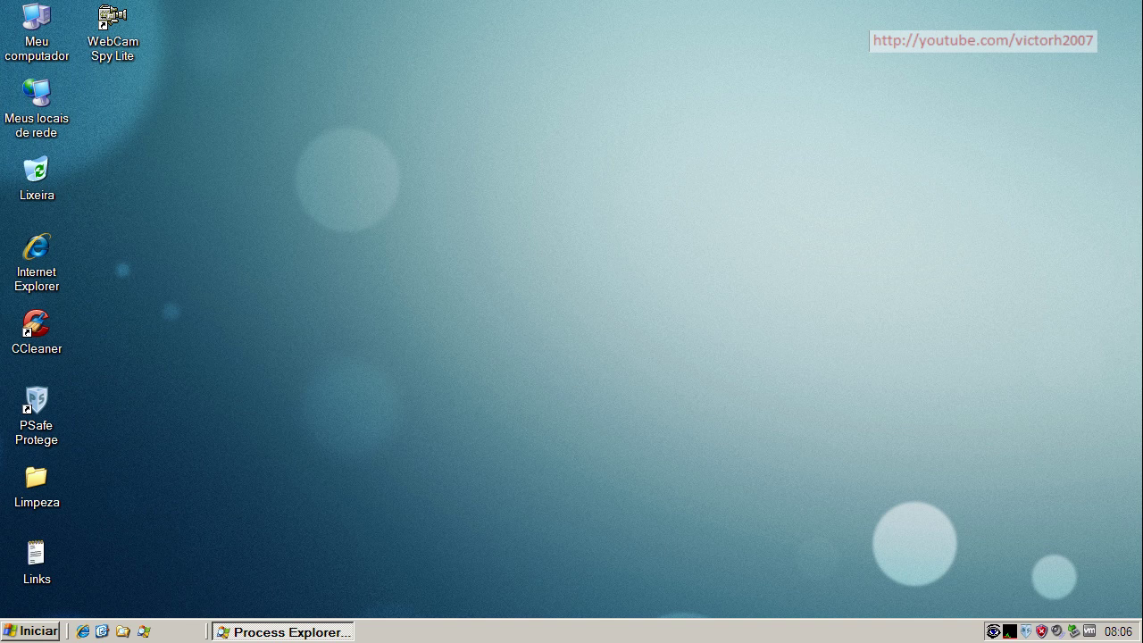
Run PSafe Protege's first verification of the PC, conclude it and close the PSafe window
double_click(1027, 631)
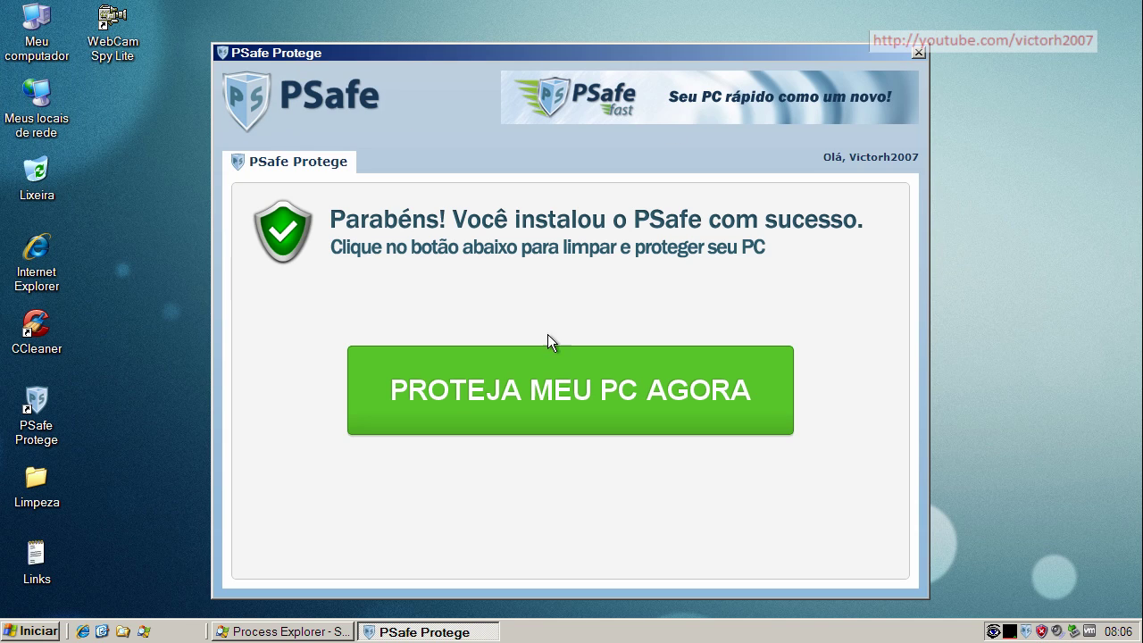
left_click(604, 402)
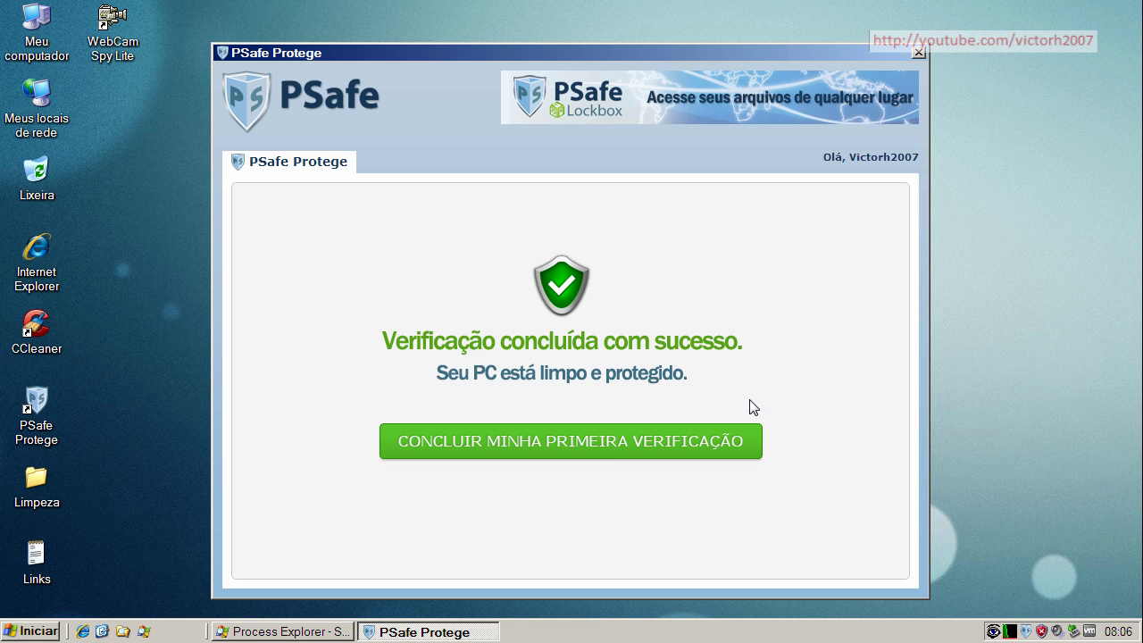
left_click(603, 451)
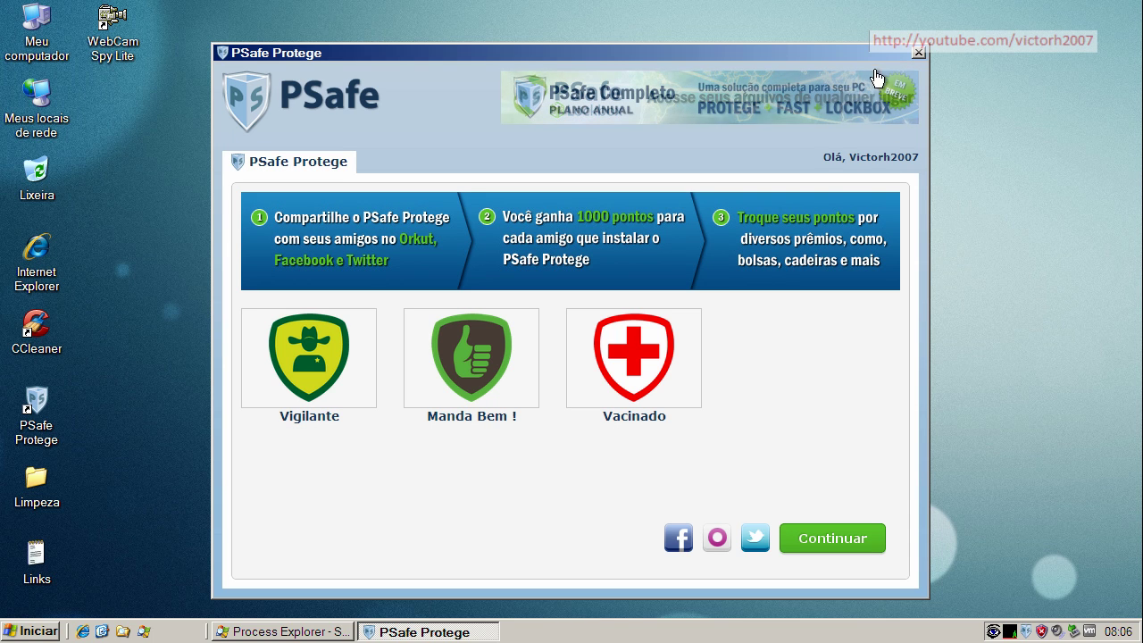
left_click(920, 51)
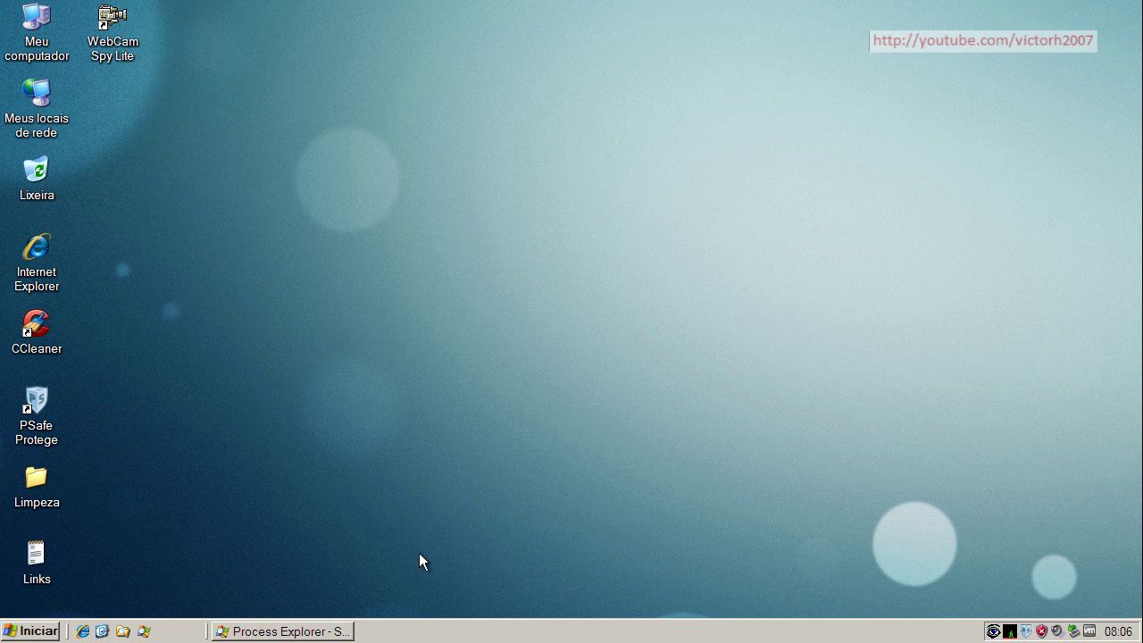
Examine the running processes in Process Explorer, checking the path and service of webcam.exe, and minimize the window
left_click(342, 631)
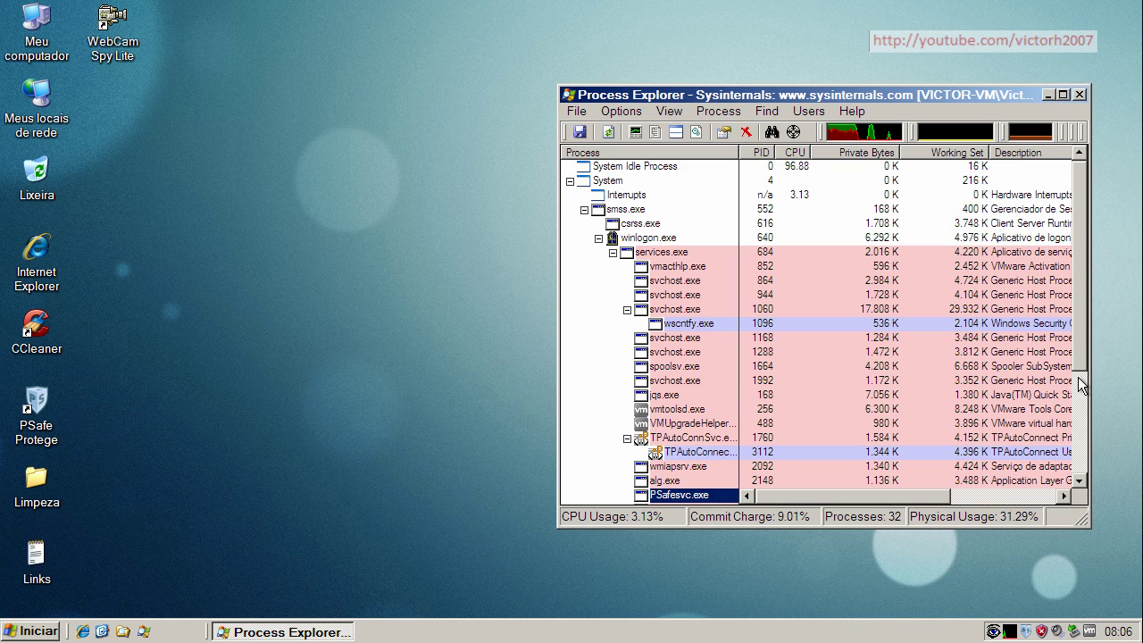
left_click_drag(1077, 336, 1079, 427)
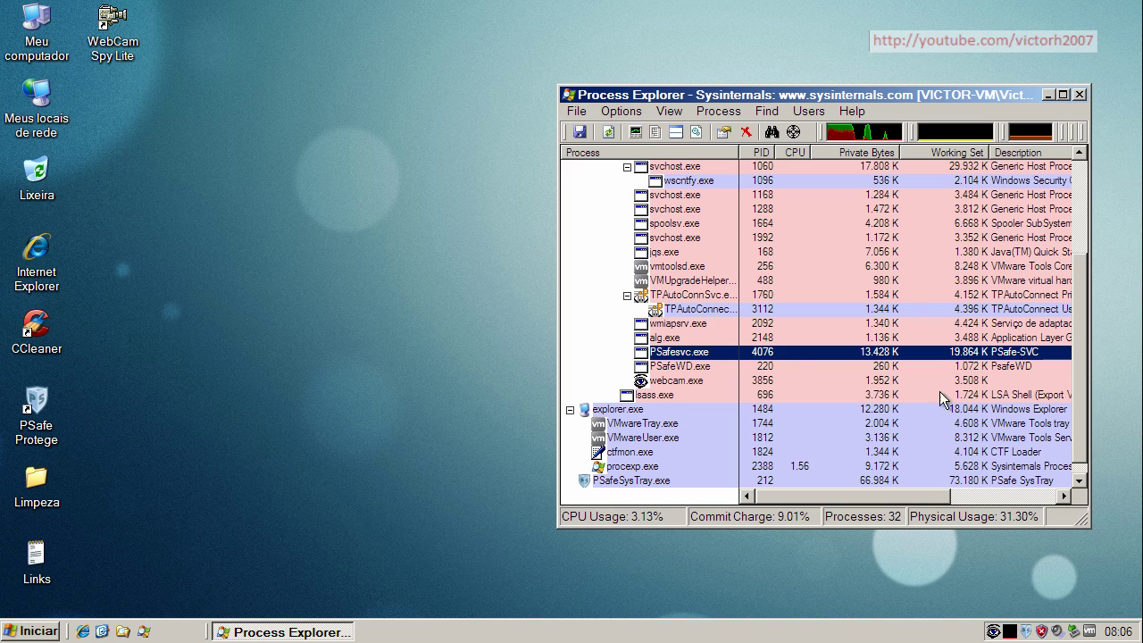
left_click(674, 382)
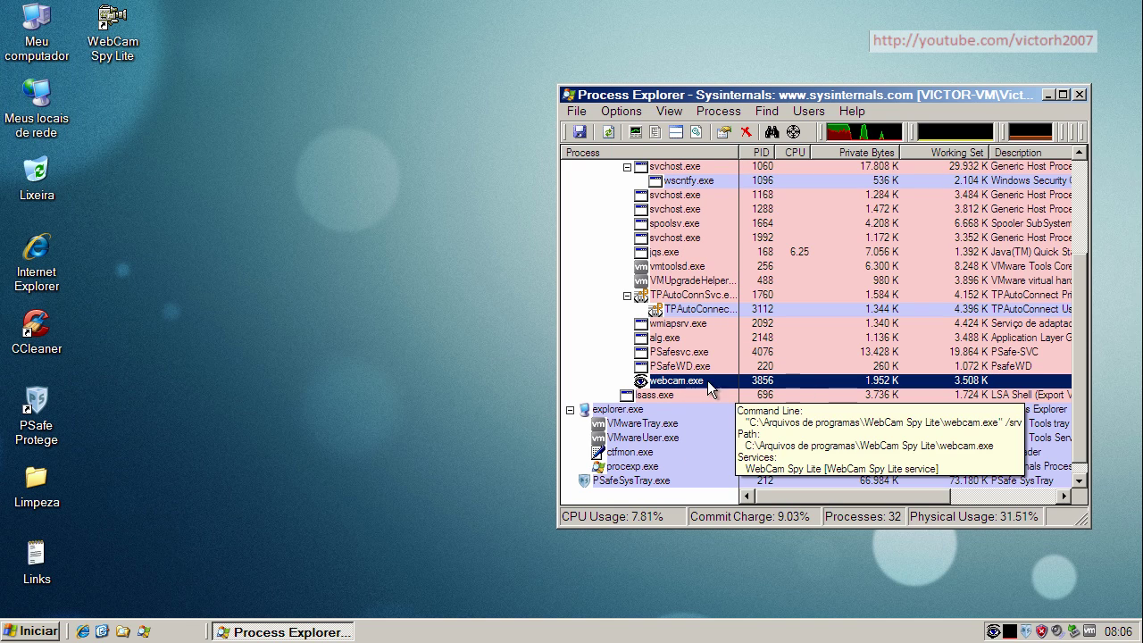
mouse_move(634, 386)
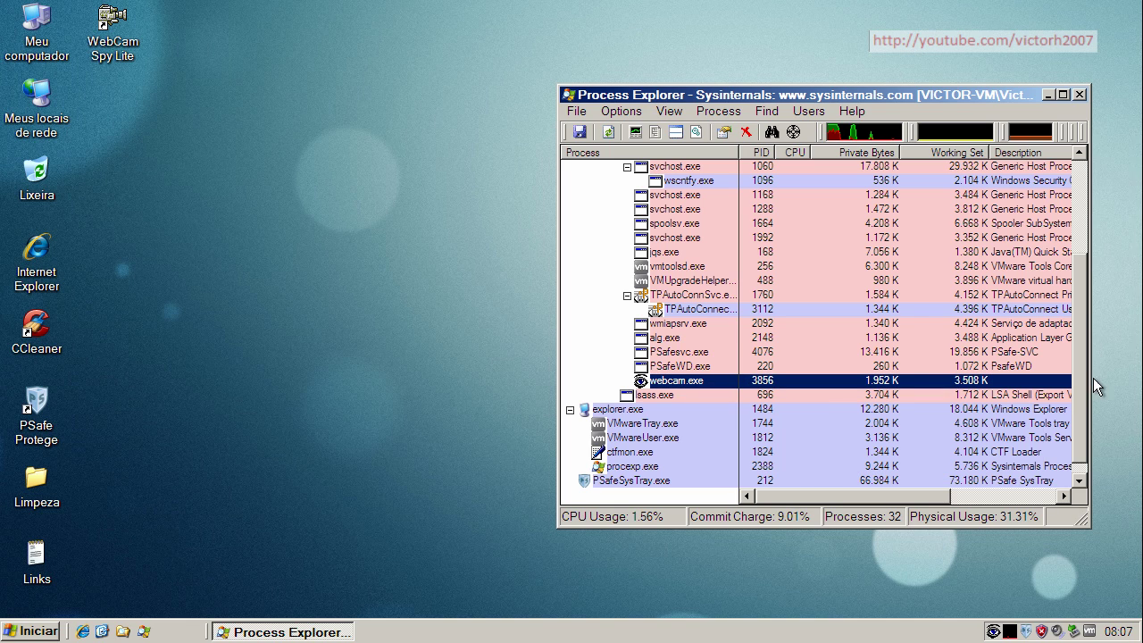
left_click_drag(1079, 377, 1078, 268)
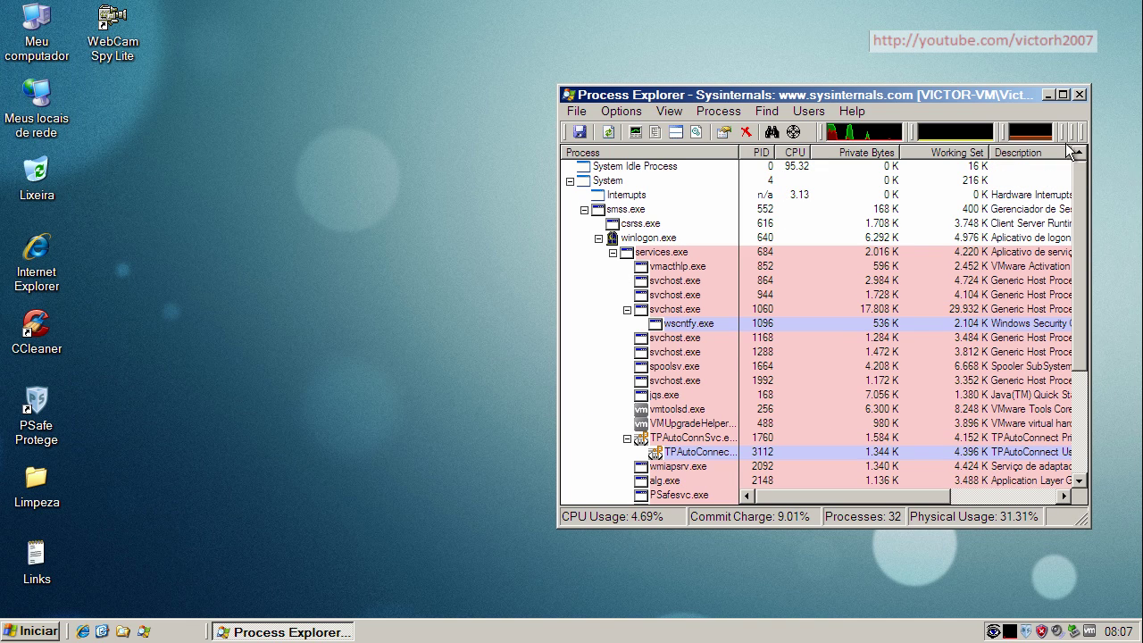
left_click(1050, 94)
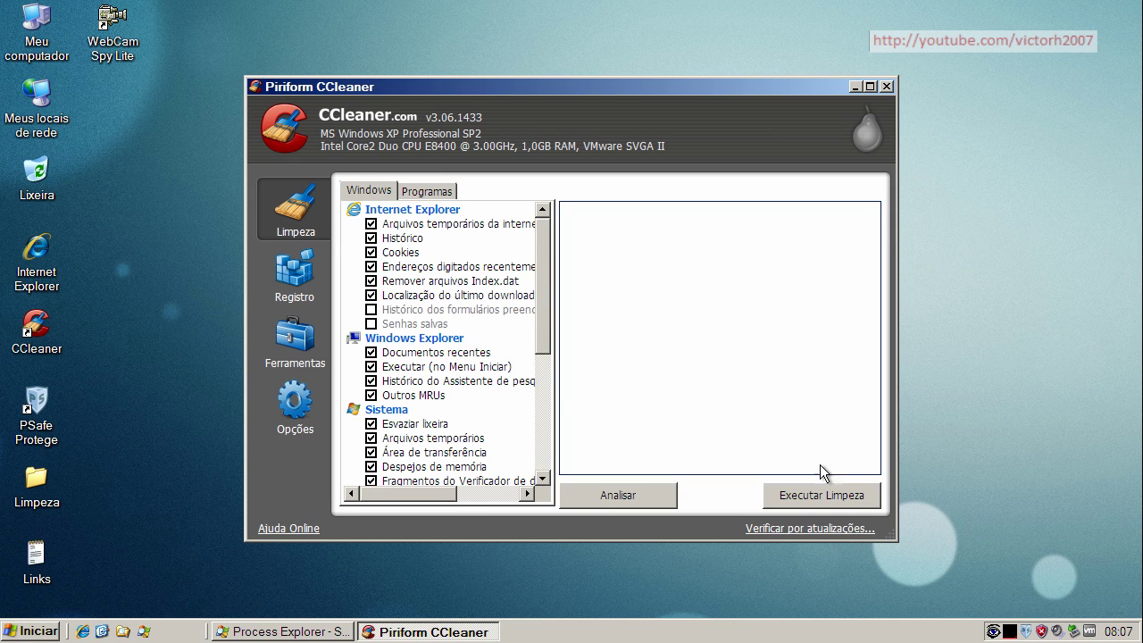
Run the CCleaner cleanup with its preselected Windows items, close CCleaner and restart the computer
left_click(828, 499)
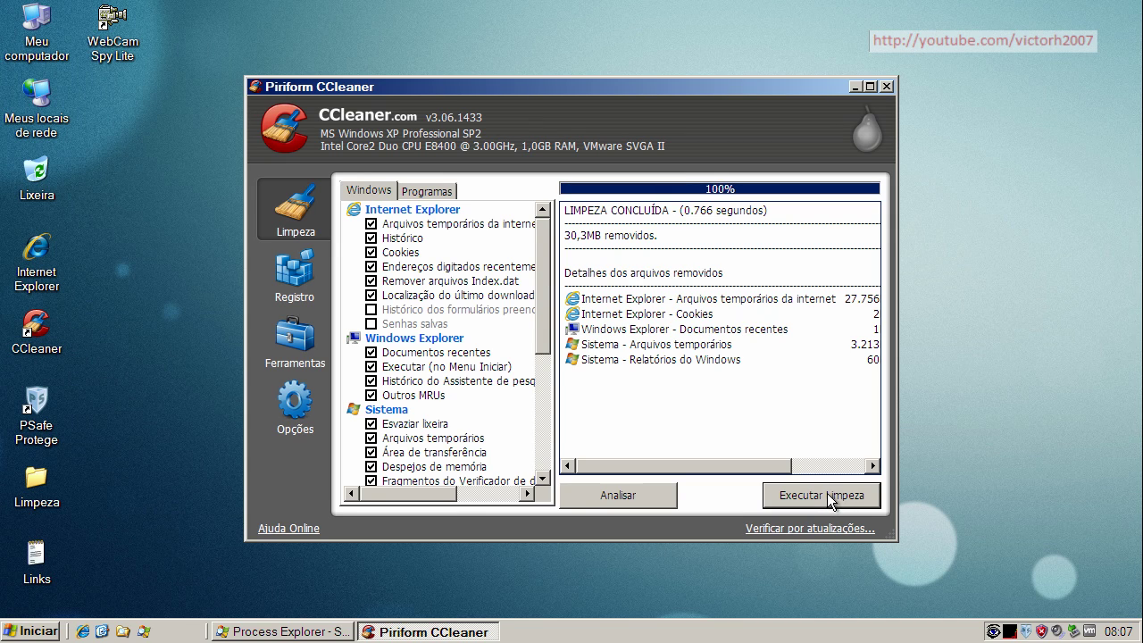
left_click(887, 87)
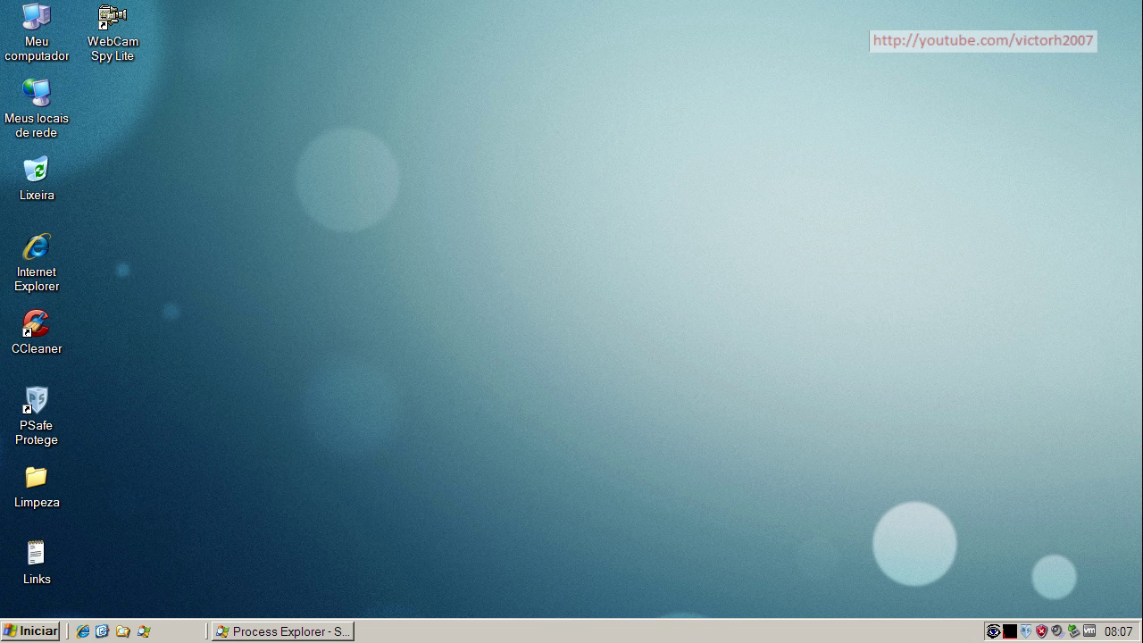
left_click(34, 630)
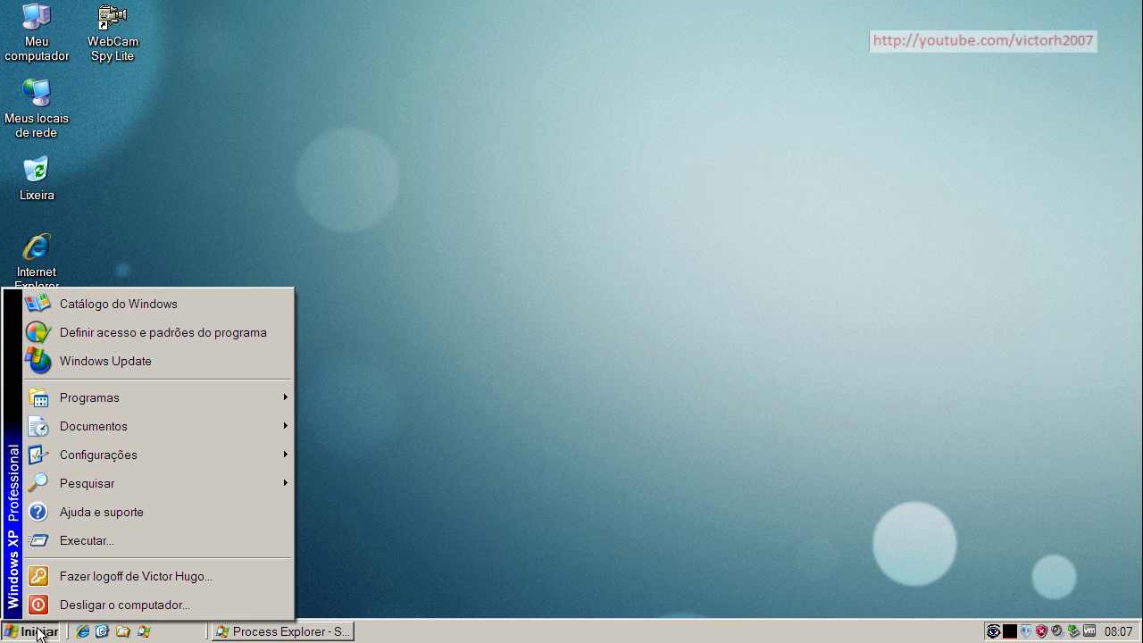
left_click(100, 605)
left_click(647, 244)
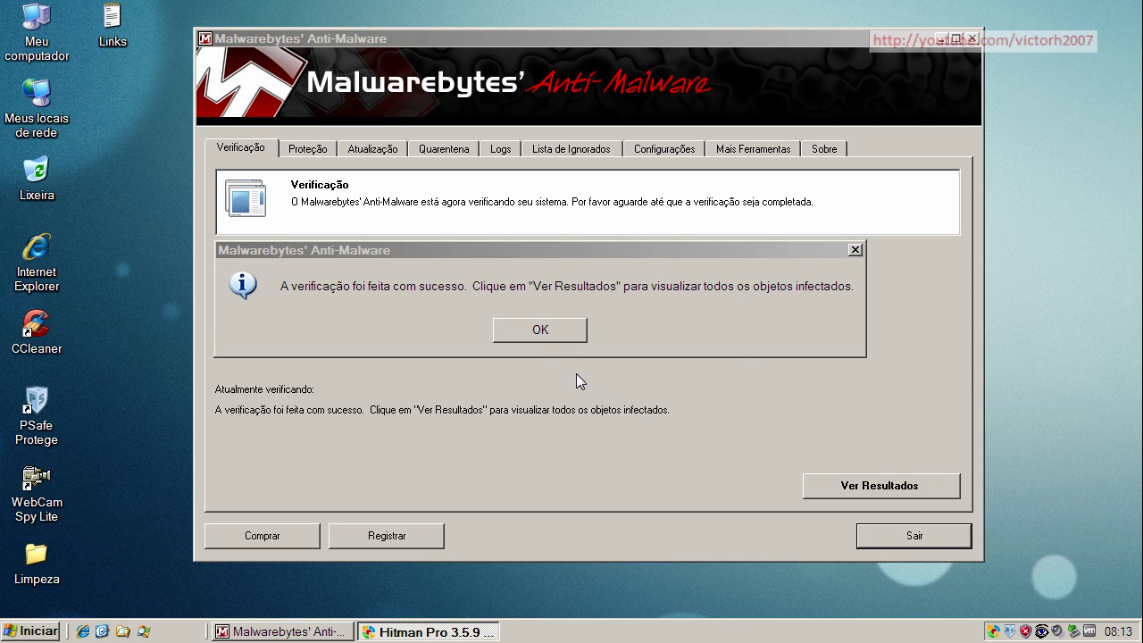
Open the Malwarebytes scan results, widen the vendor, category and item columns, and review each Spyware.MarketScore entry
left_click(542, 330)
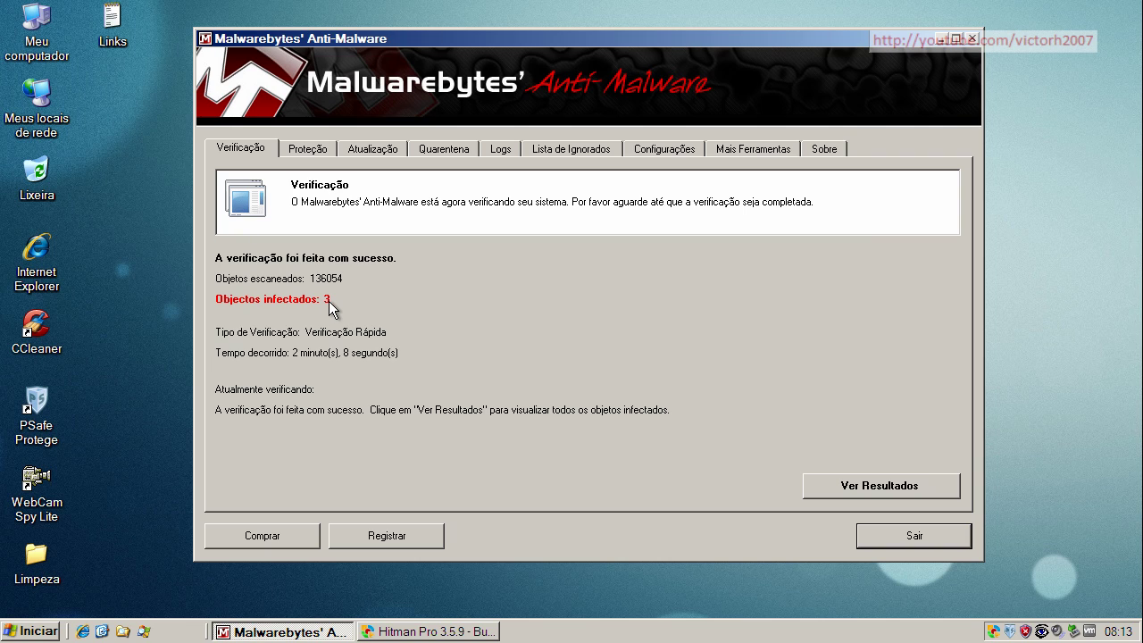
left_click(905, 494)
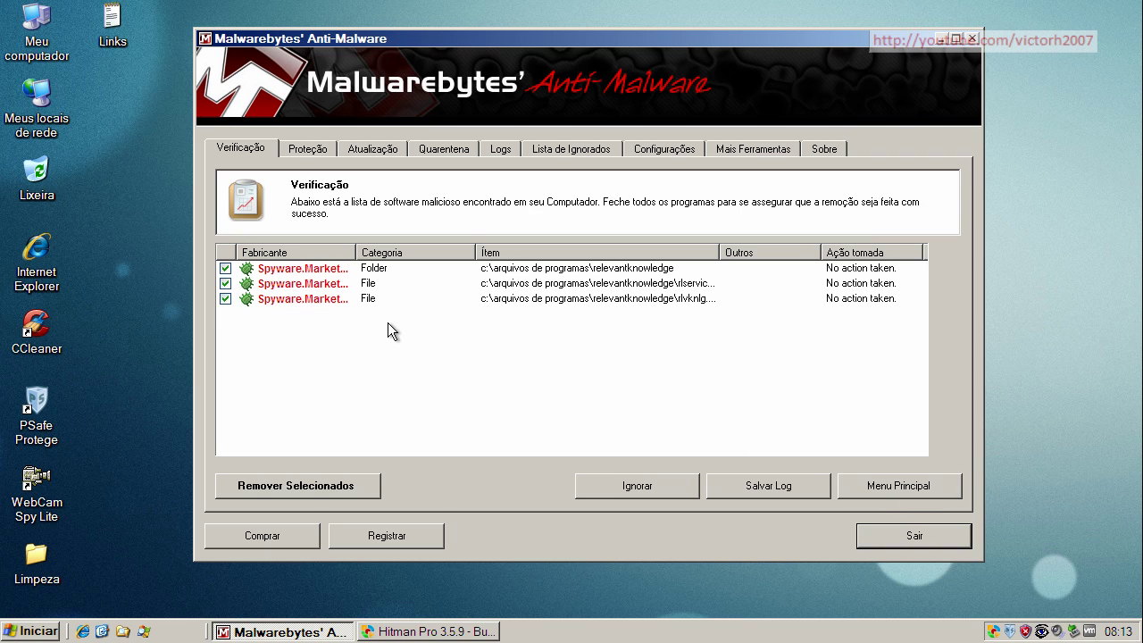
left_click_drag(475, 252, 505, 253)
left_click_drag(750, 253, 806, 252)
left_click_drag(355, 253, 458, 251)
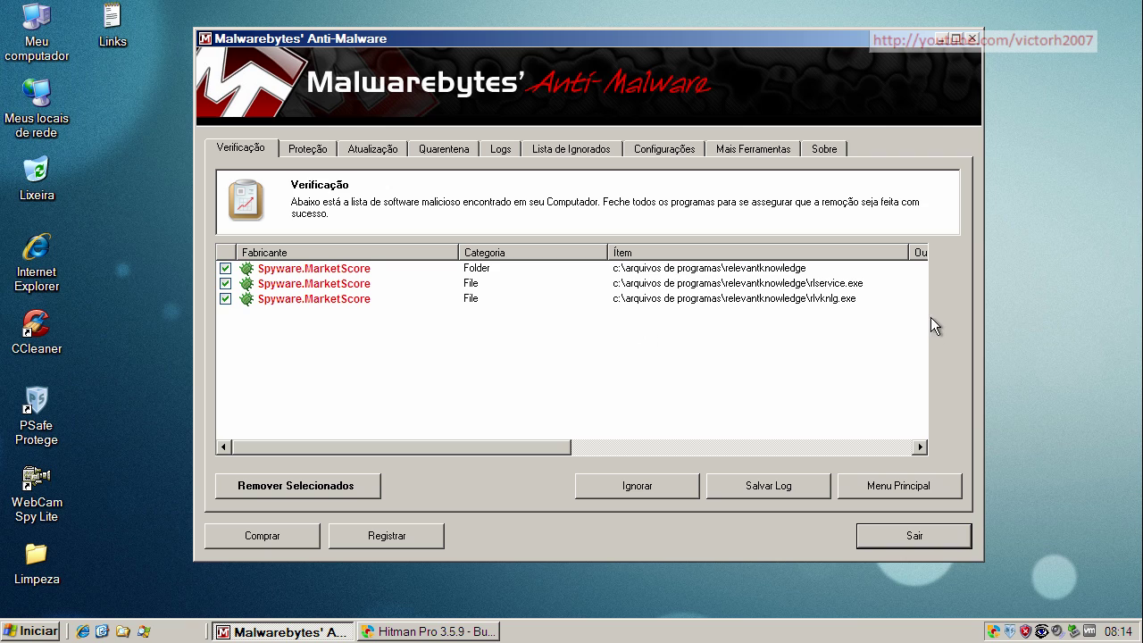
left_click(765, 268)
left_click(767, 284)
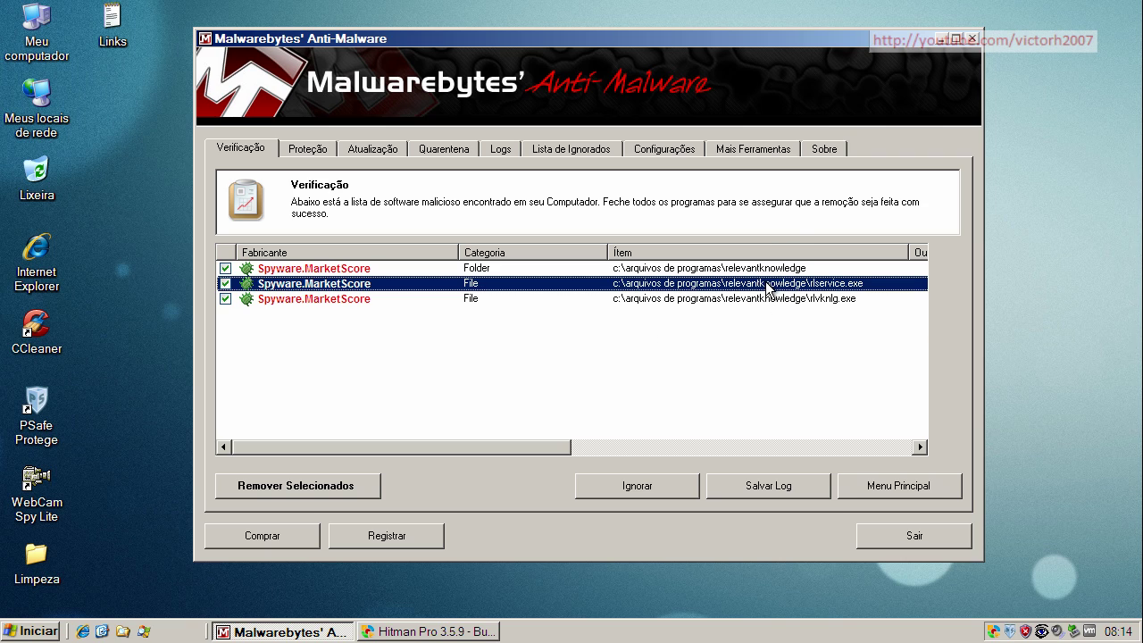
left_click(771, 299)
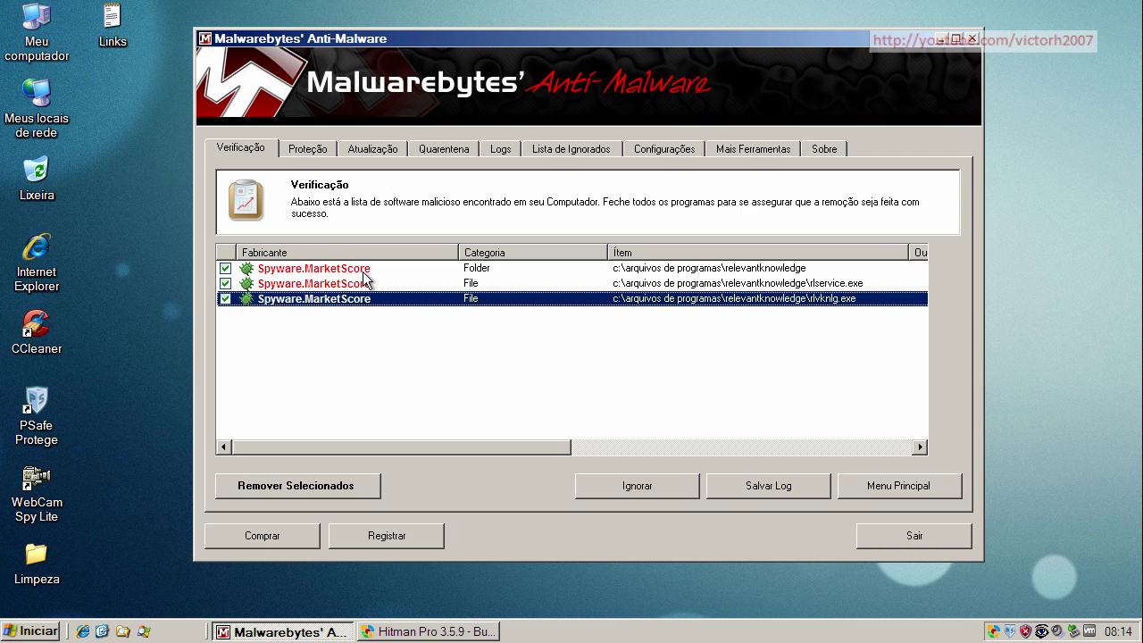
Remove the selected Spyware.MarketScore items in Malwarebytes, close the log, decline the immediate restart and exit the program
left_click(334, 482)
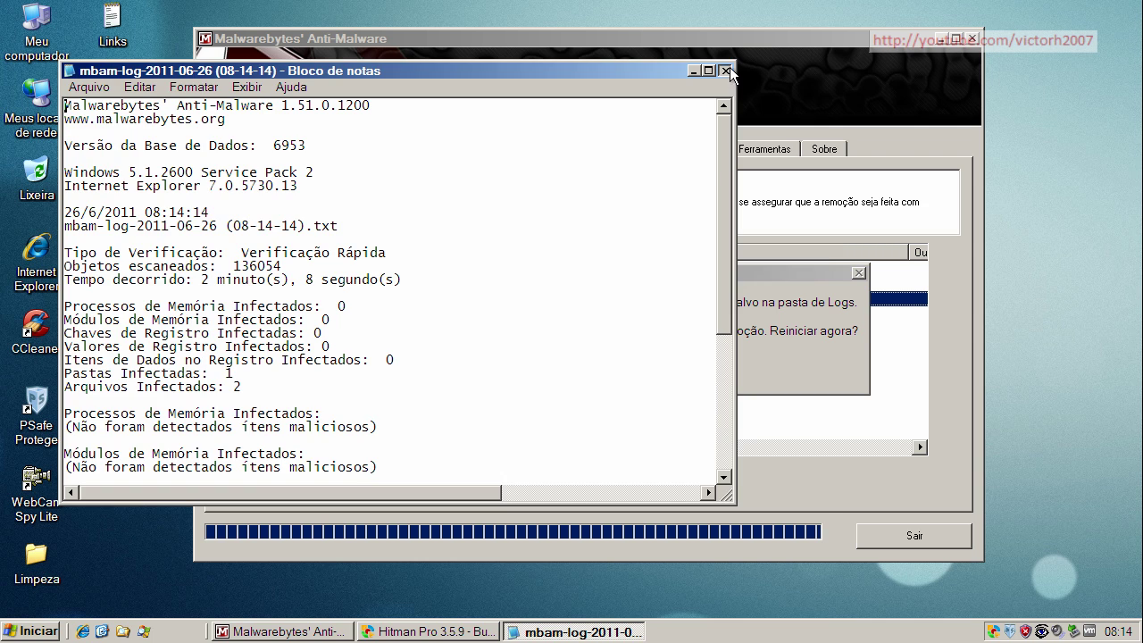
left_click(726, 71)
left_click(657, 366)
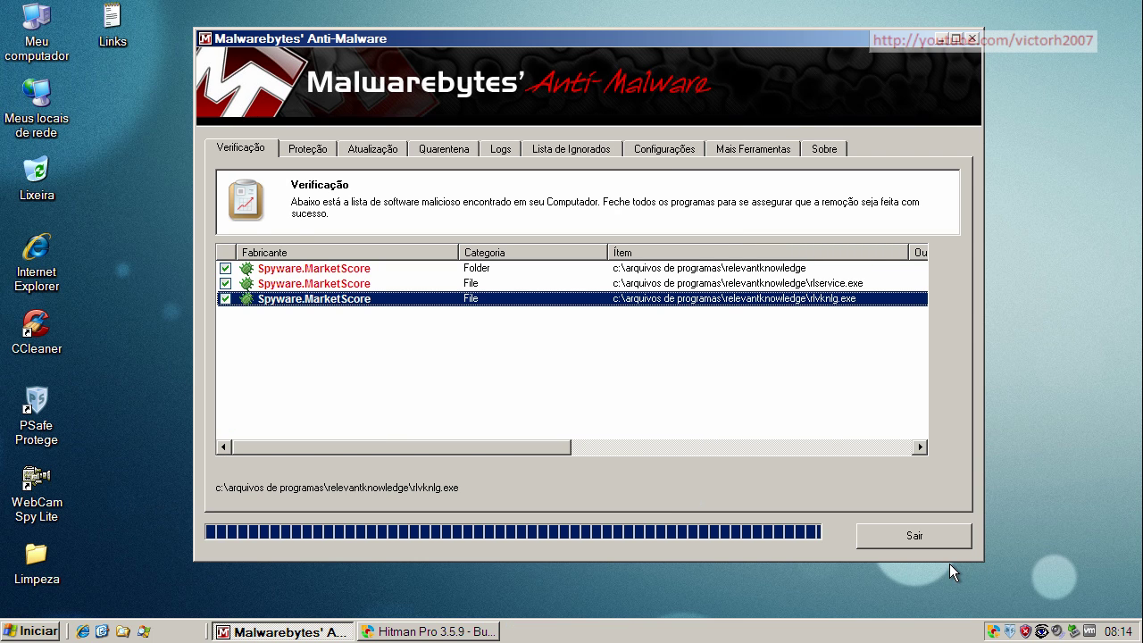
left_click(933, 537)
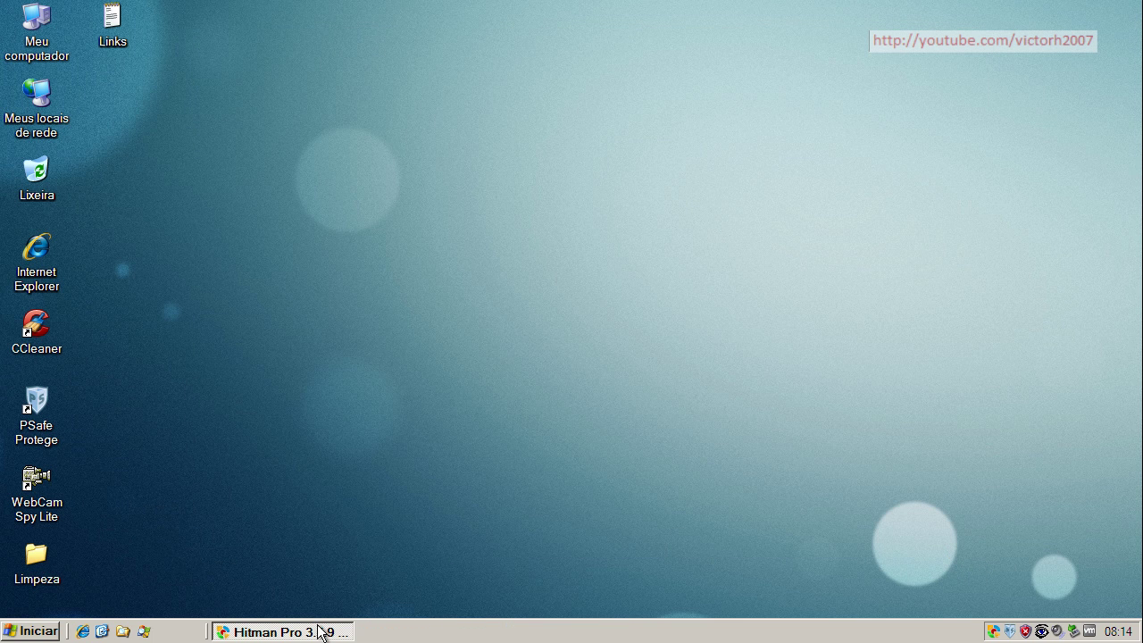
Switch to Hitman Pro, run its scan of the computer and close the program
left_click(319, 631)
left_click(726, 533)
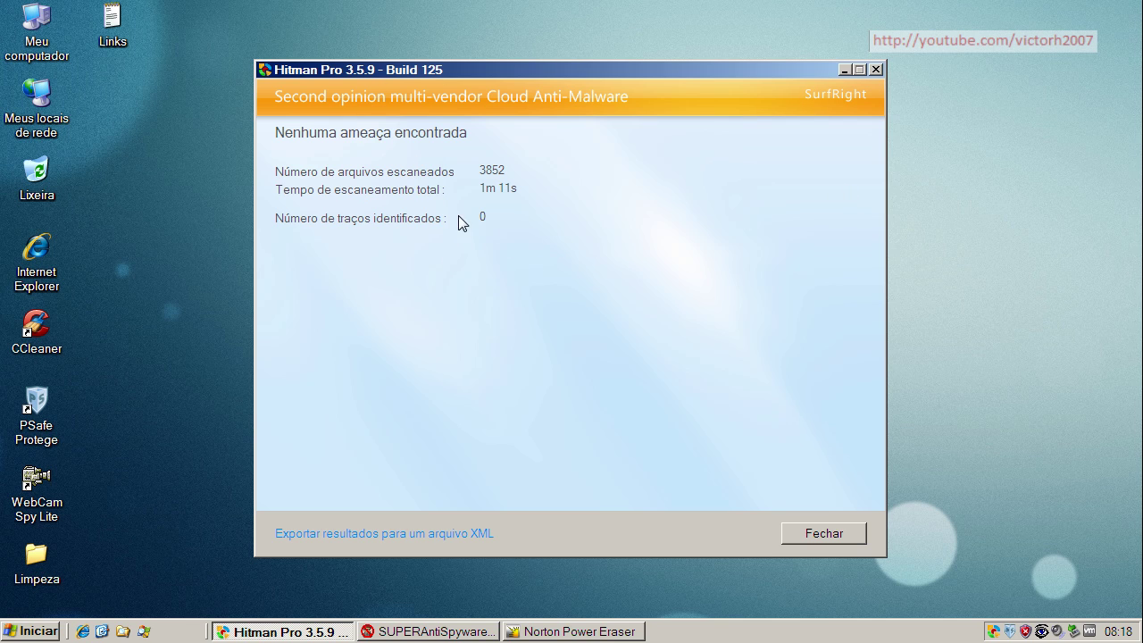
left_click(815, 532)
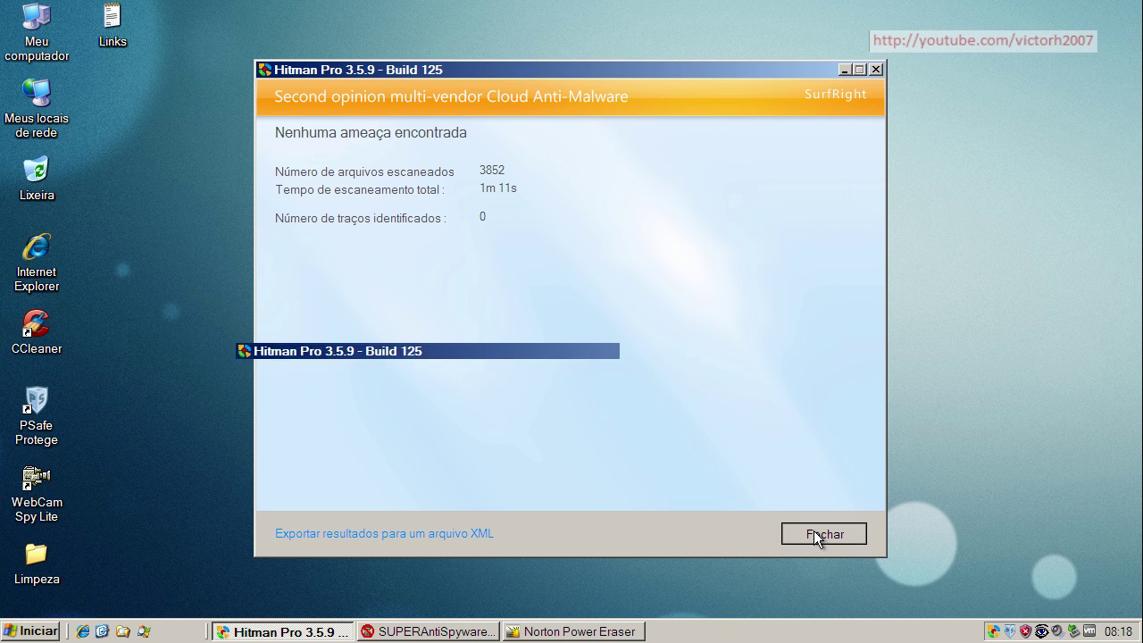
Run a SUPERAntiSpyware quick scan of the C:\ fixed drive, dismiss the completion message and close the program
left_click(324, 632)
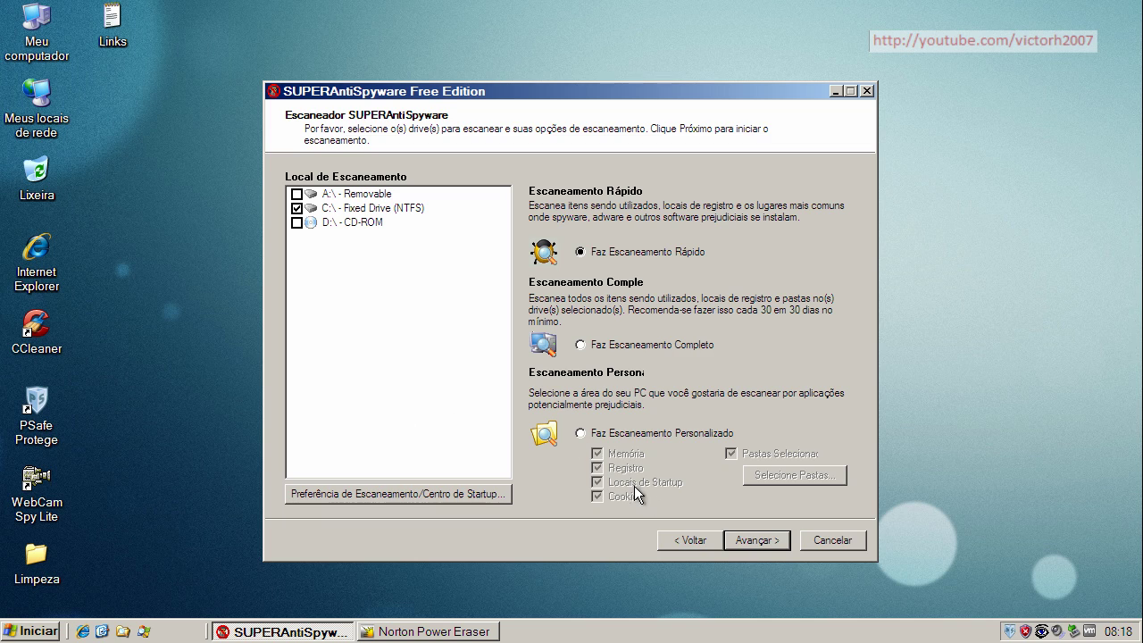
left_click(757, 547)
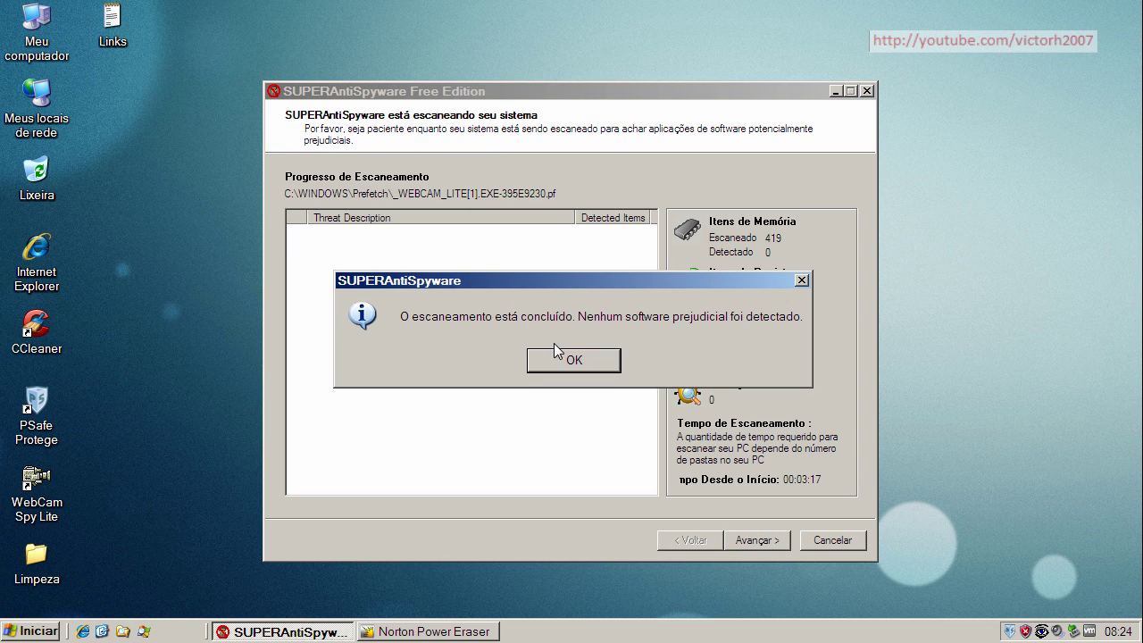
left_click(574, 363)
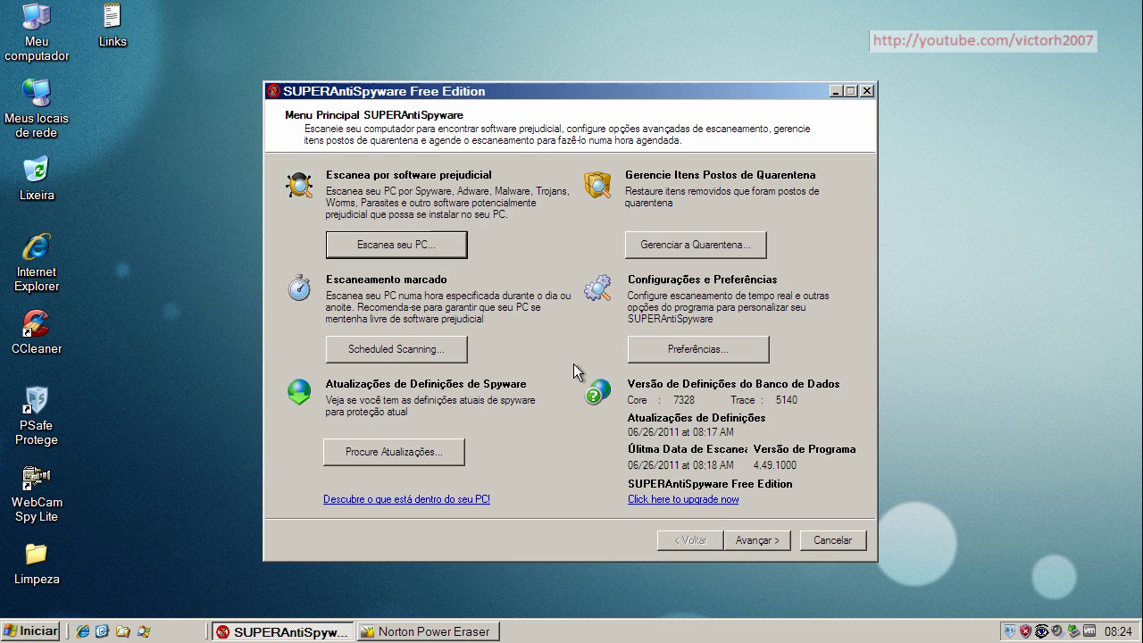
left_click(808, 541)
In Norton Power Eraser, exclude the psafe directory from the fix, remove webcam spy lite, restart the computer and finish the removal results
left_click(291, 632)
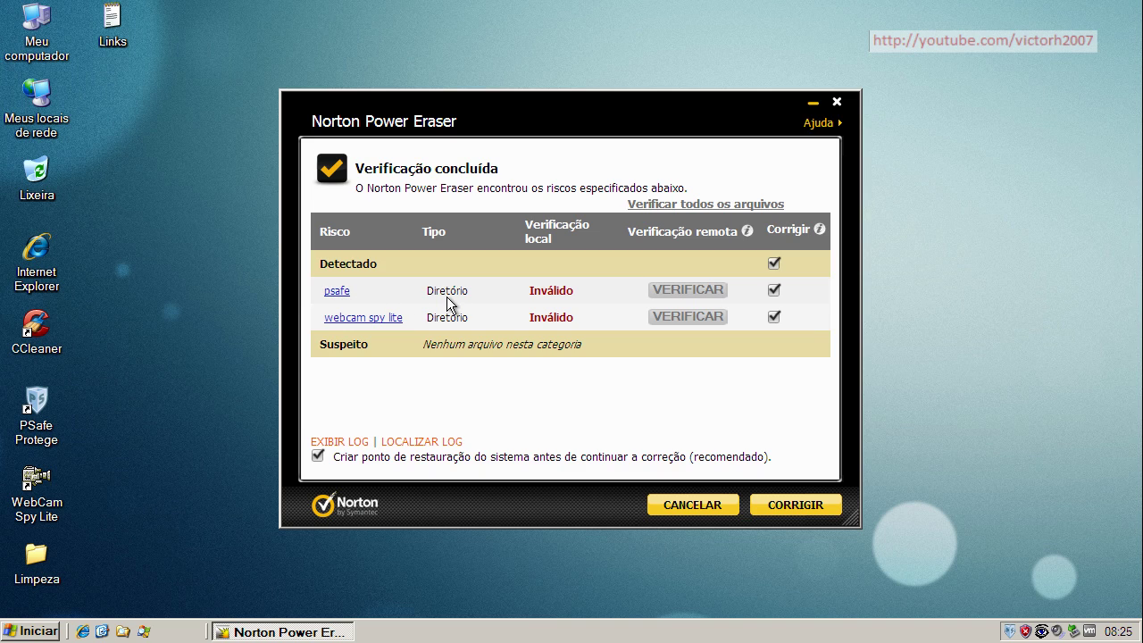
left_click(774, 290)
left_click(796, 506)
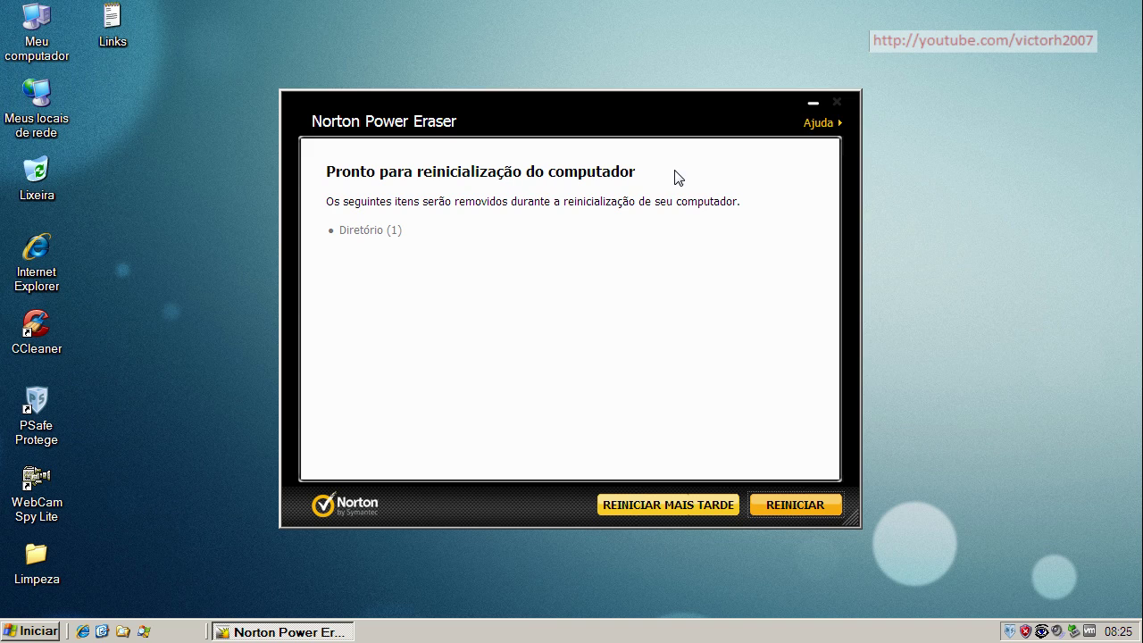
left_click(802, 509)
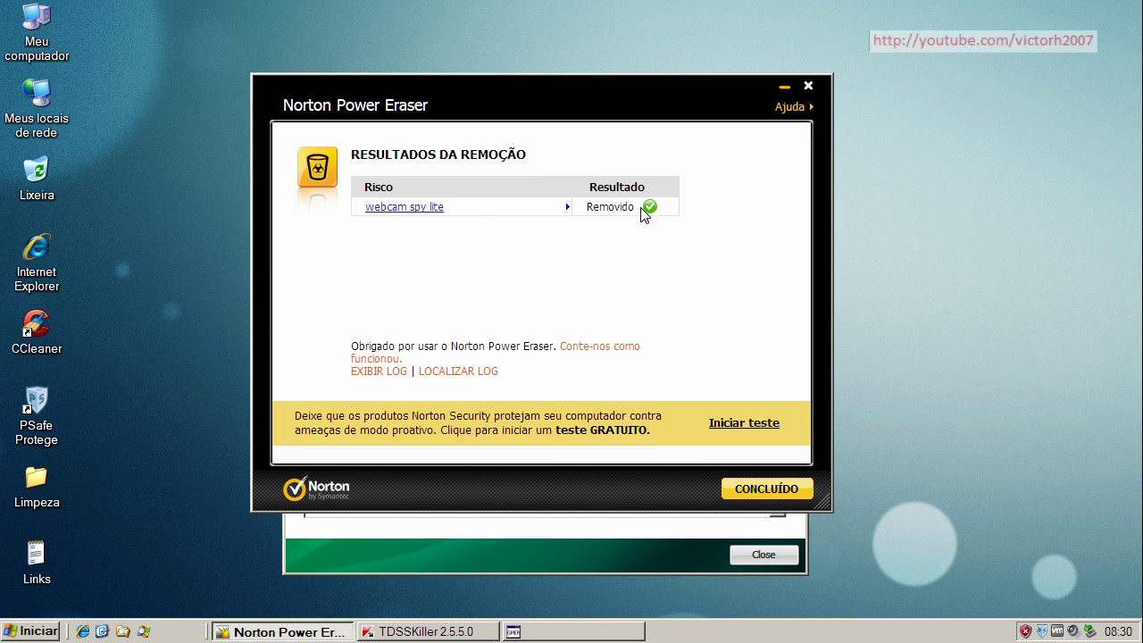
left_click(794, 489)
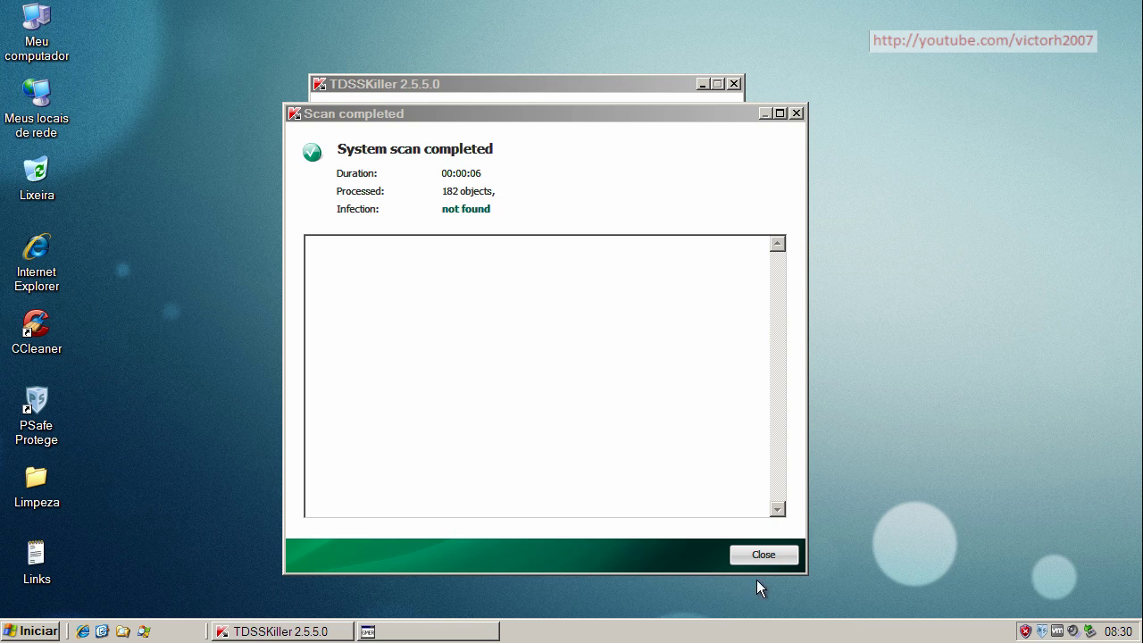
Close the TDSSKiller scan results and its main window, and exit the GMER rootkit scanner
left_click(762, 556)
left_click(688, 336)
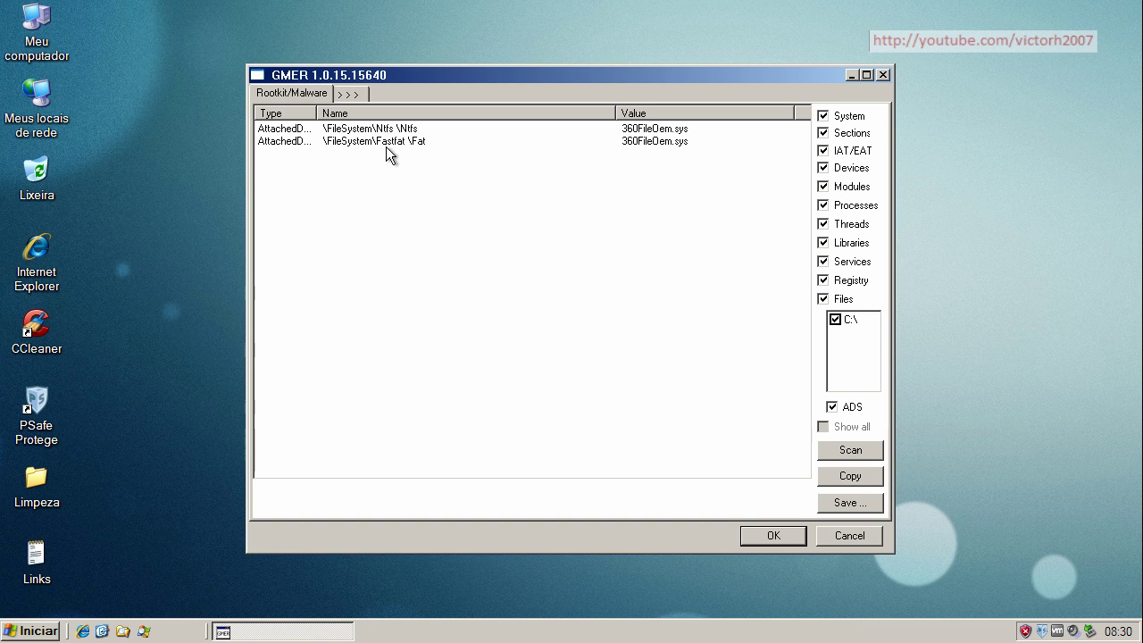
left_click(883, 75)
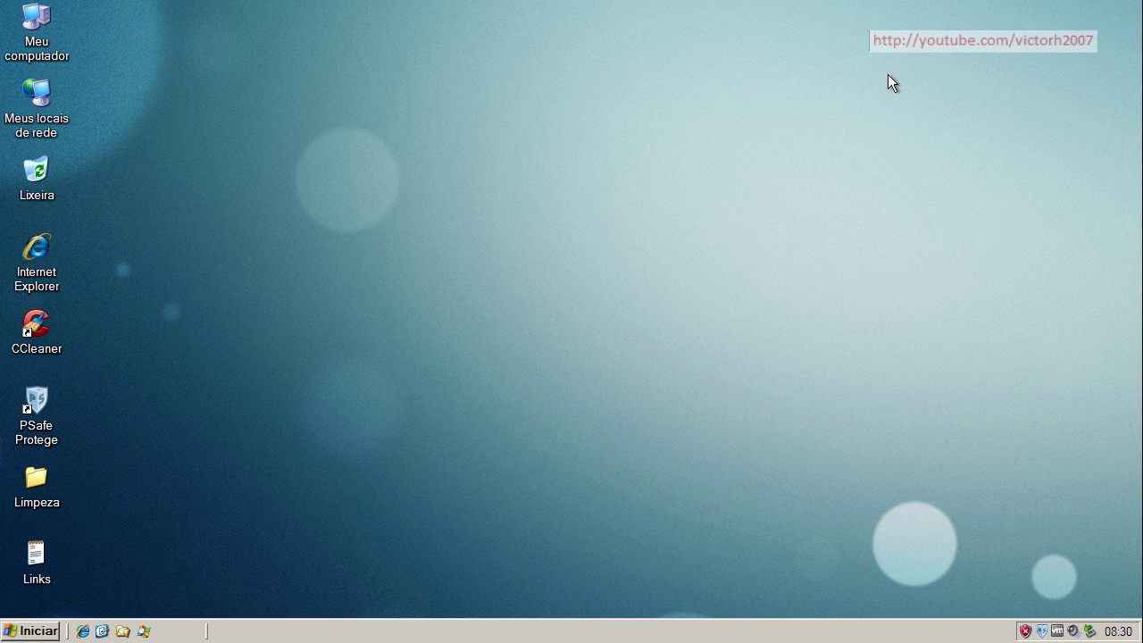
Open PSafe Protege, run its first cleaning and protection scan of the PC and conclude the verification
double_click(1046, 630)
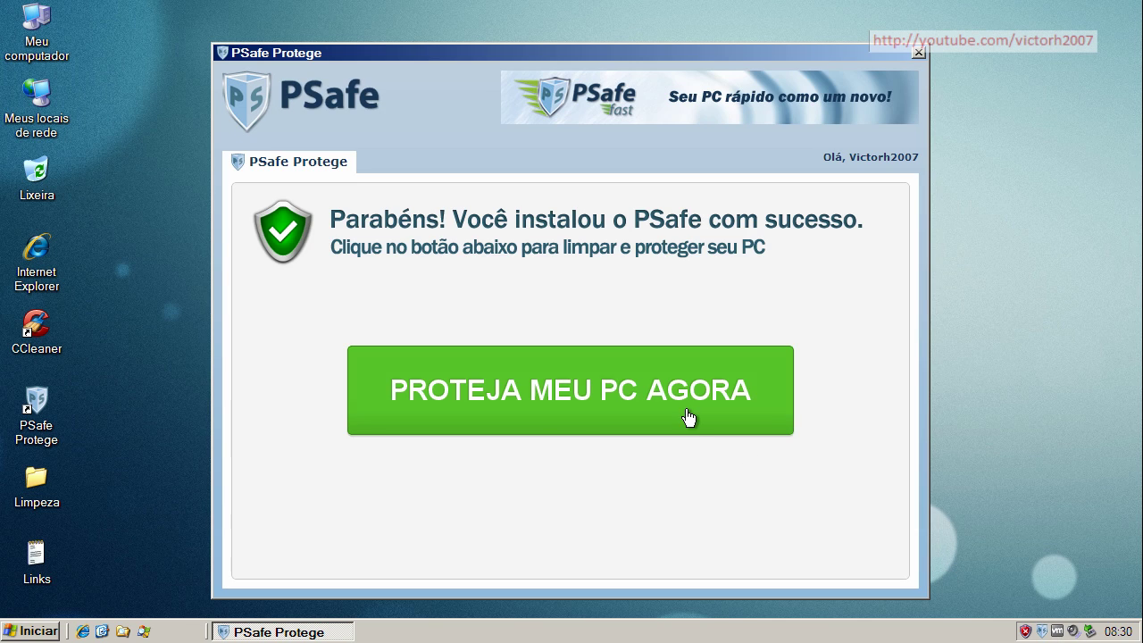
left_click(687, 416)
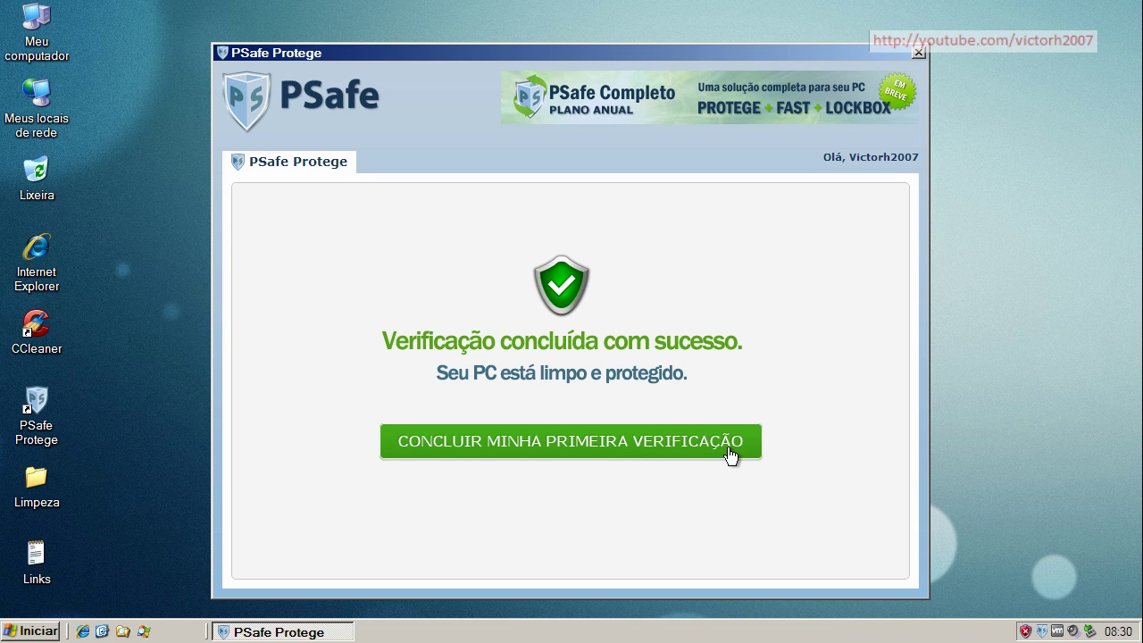
left_click(716, 446)
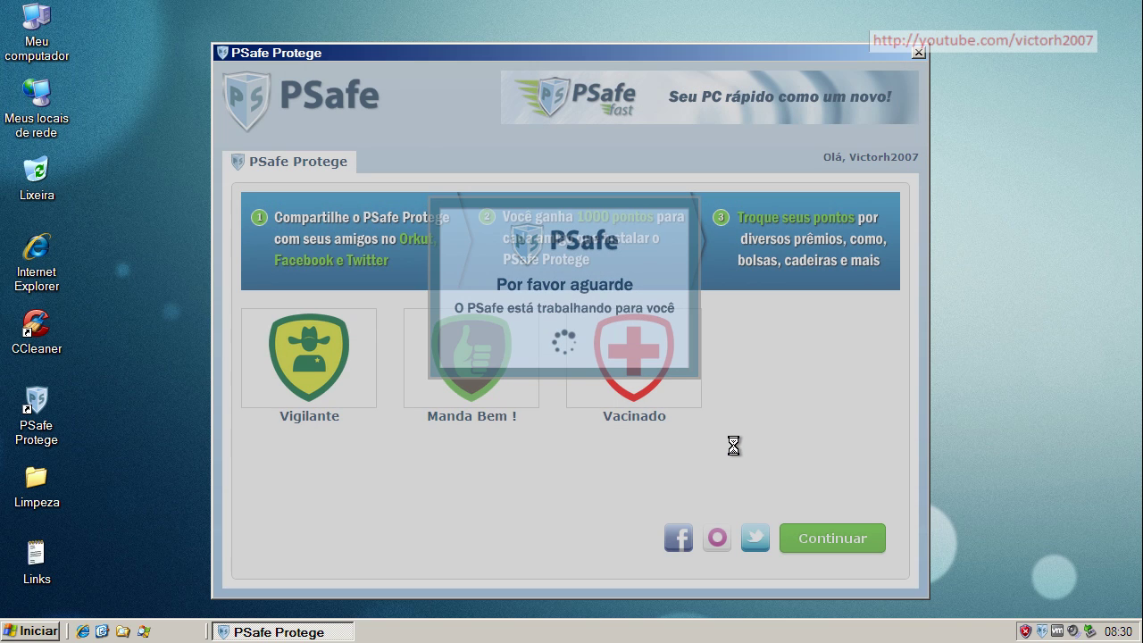